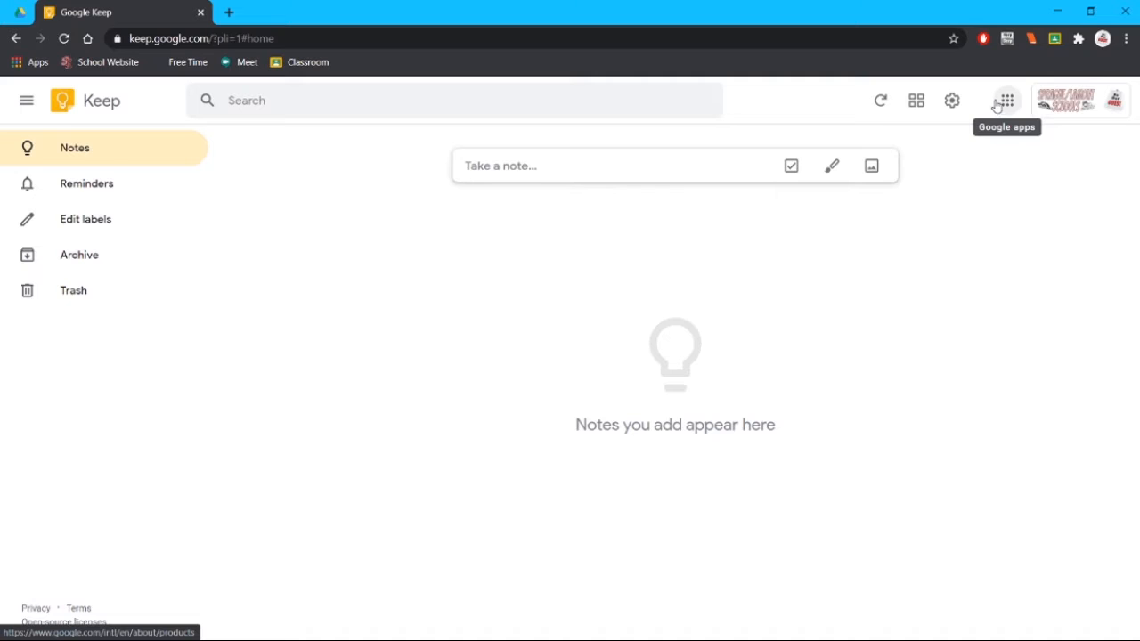
Step: Open Google Keep from the list of Google apps
left_click(1008, 106)
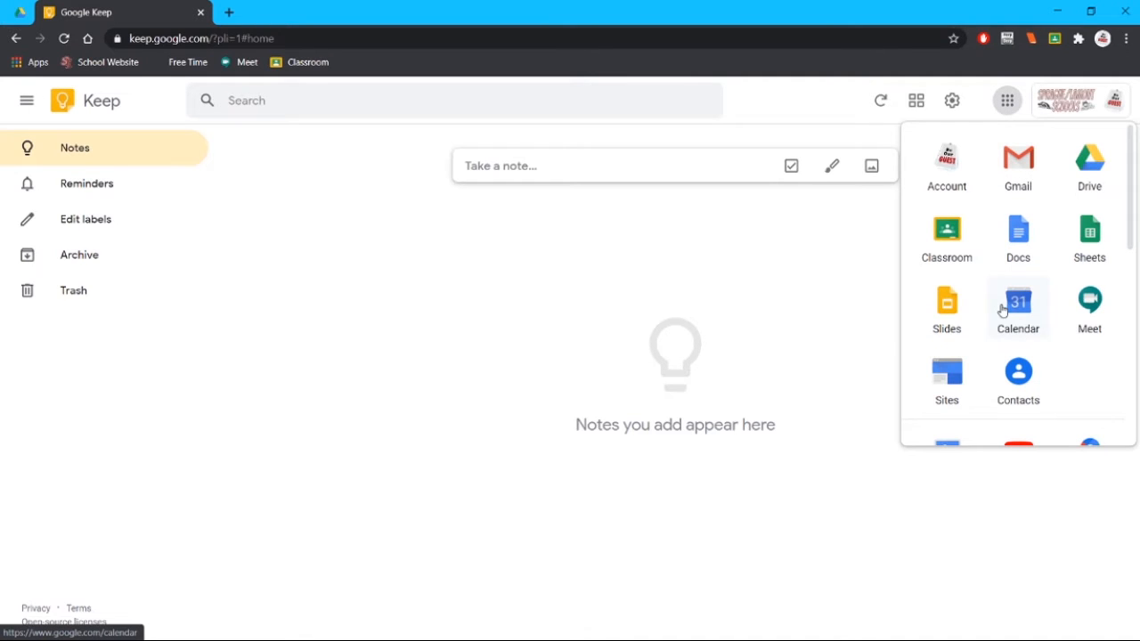
scroll(1002, 309, "down", 5)
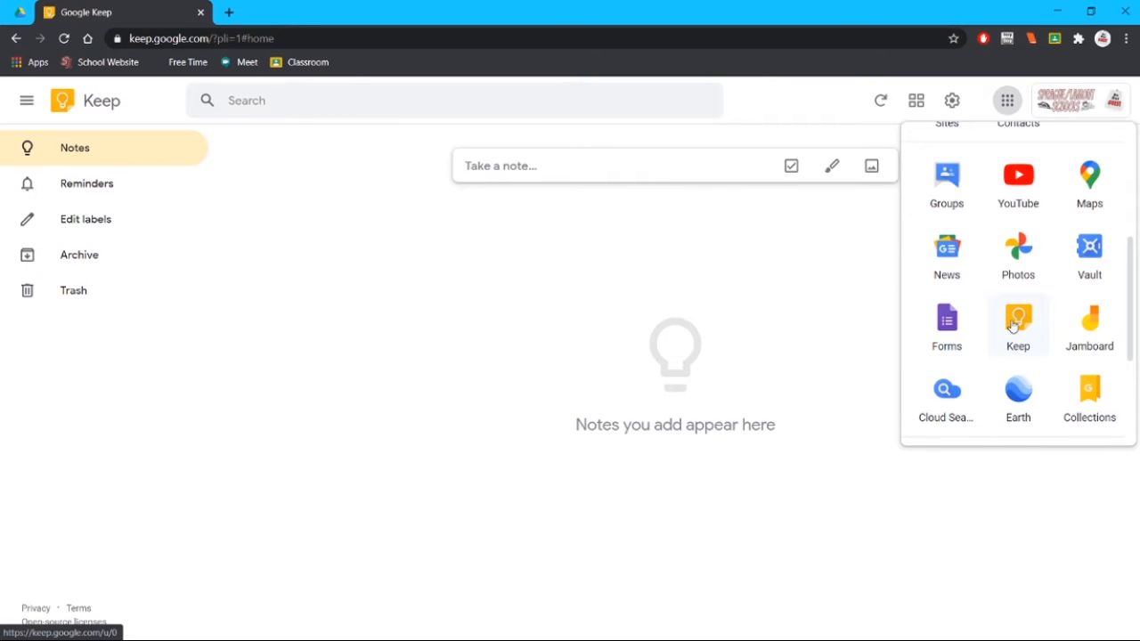
left_click(1013, 327)
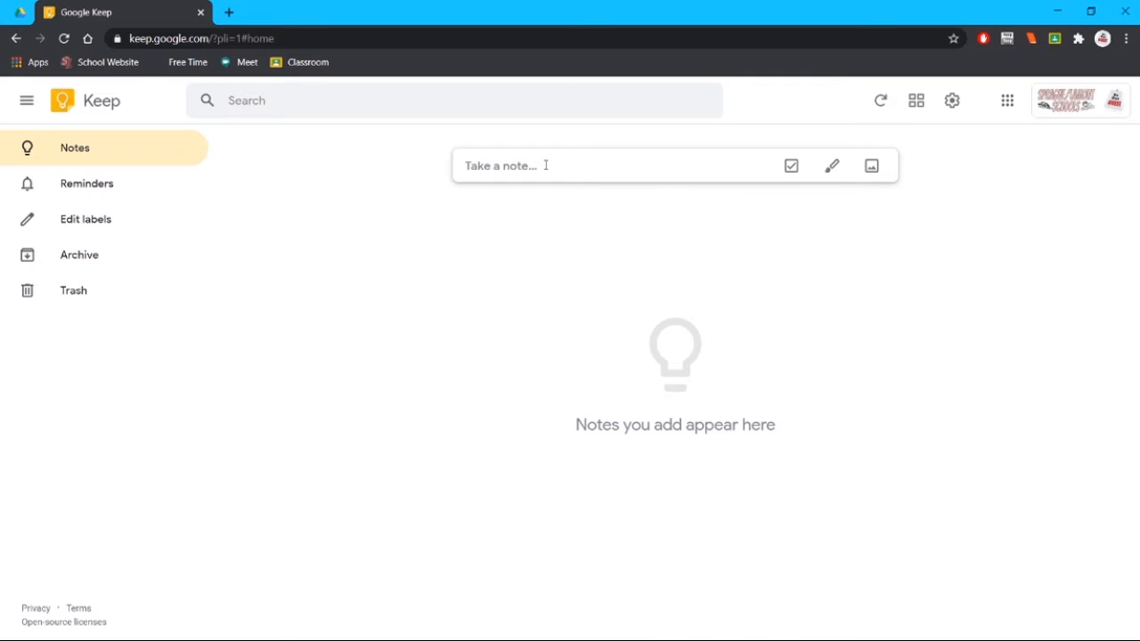
Step: Create a new note titled "Title" with the body text "The body of text here."
left_click(546, 166)
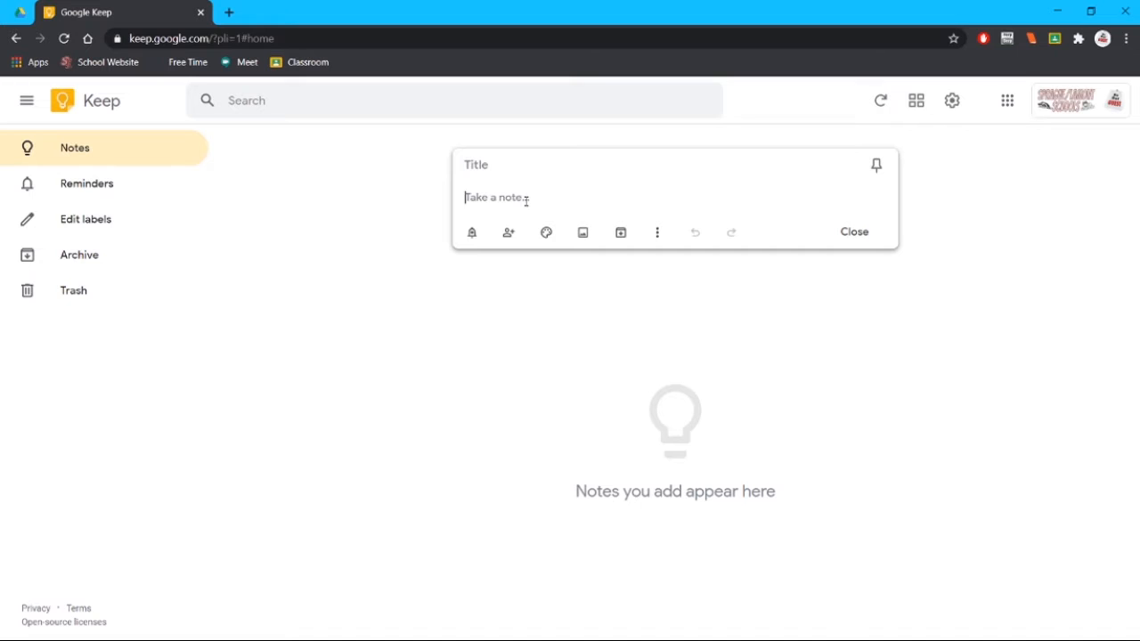
left_click(379, 205)
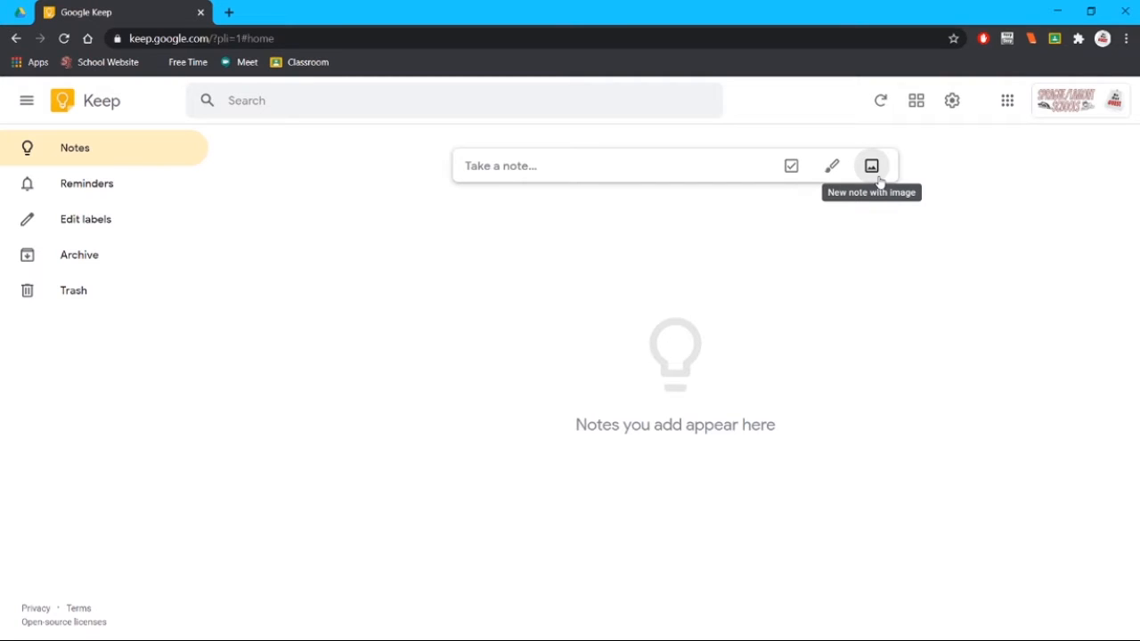
left_click(647, 173)
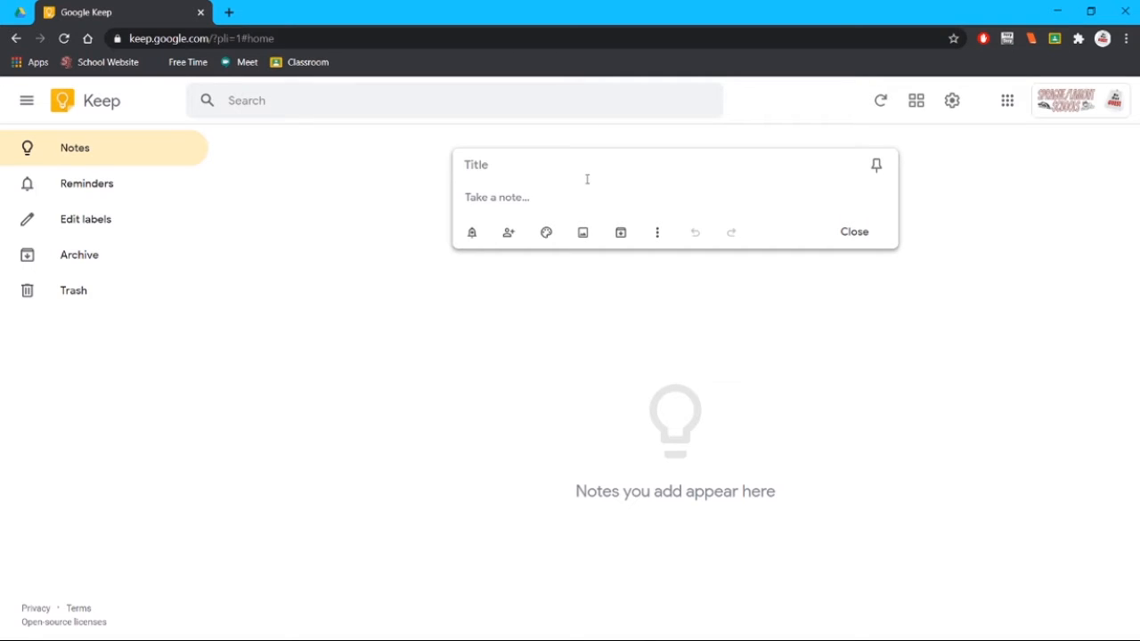
left_click(536, 170)
type("Title")
left_click(517, 191)
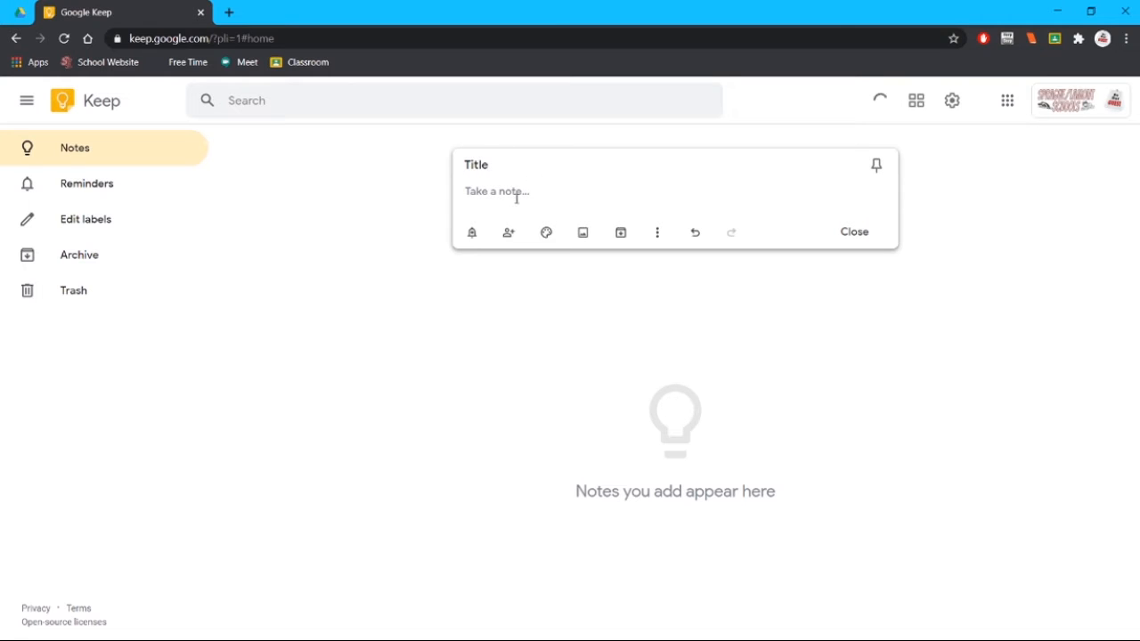
type("The body of text here.")
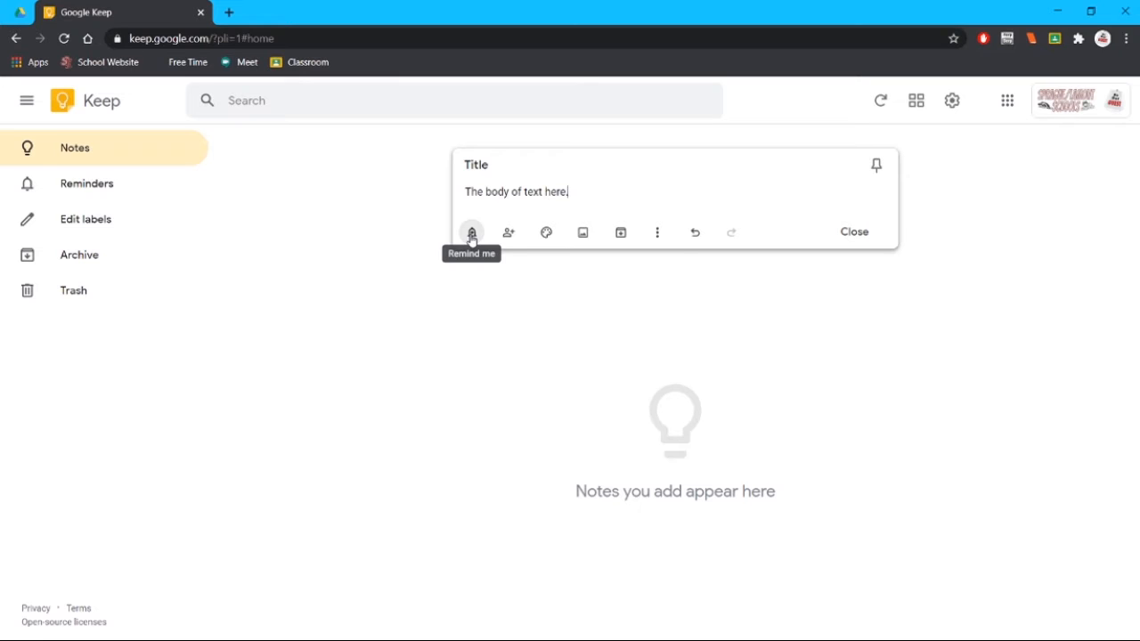
Step: Look at the note's reminder choices and its collaborator sharing form, without adding a reminder or a collaborator
left_click(472, 236)
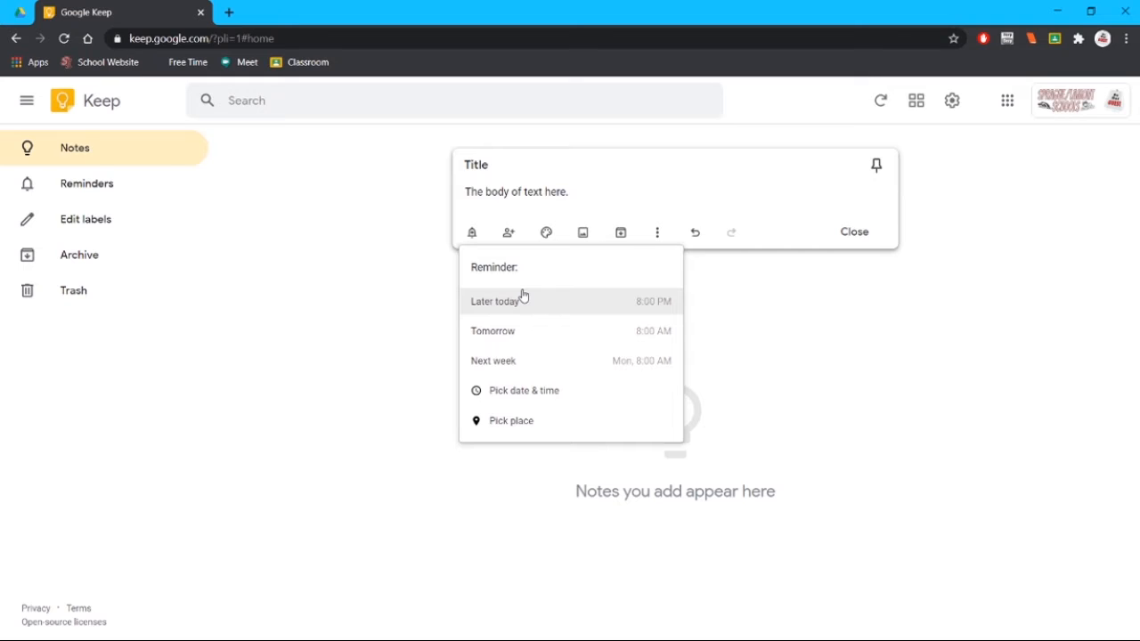
left_click(509, 234)
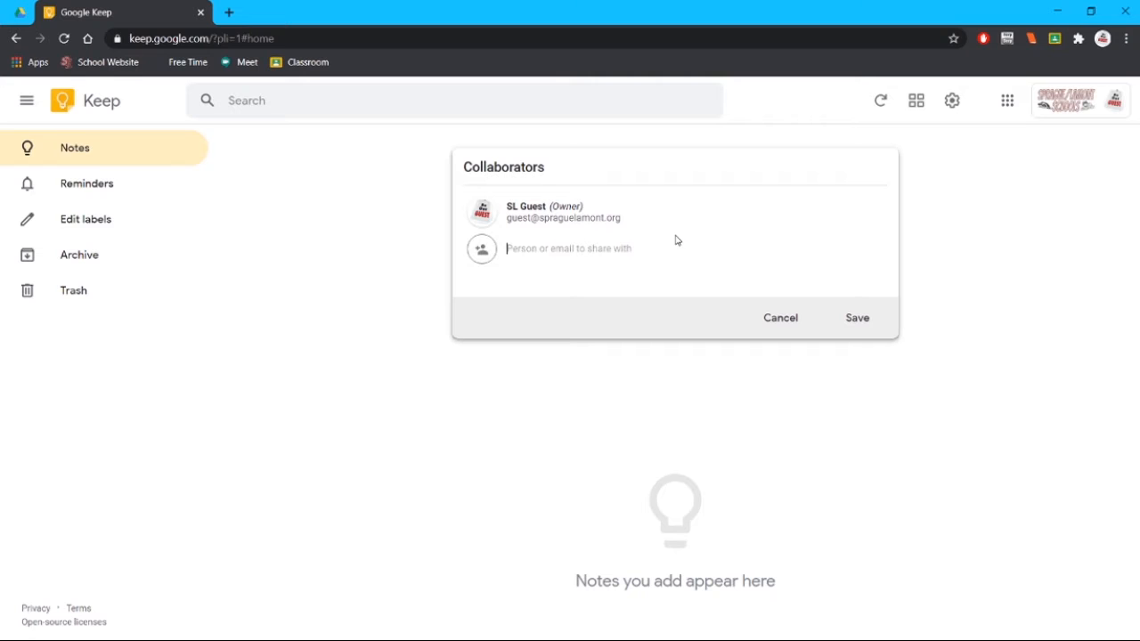
left_click(783, 322)
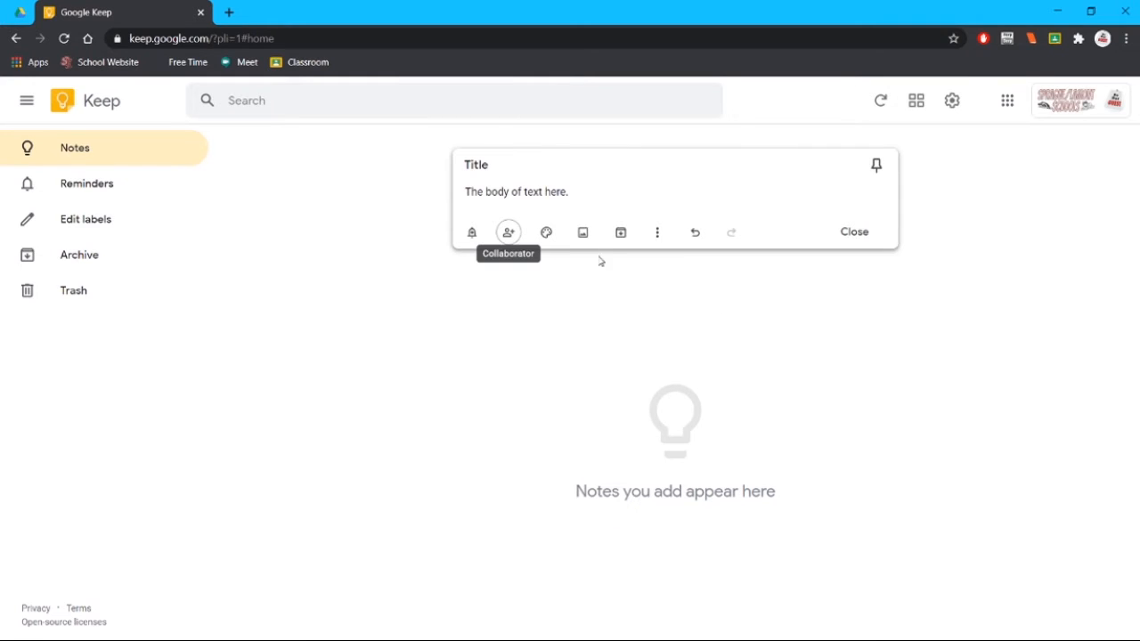
Step: Try a teal background color on the note and restore the default color
mouse_move(547, 232)
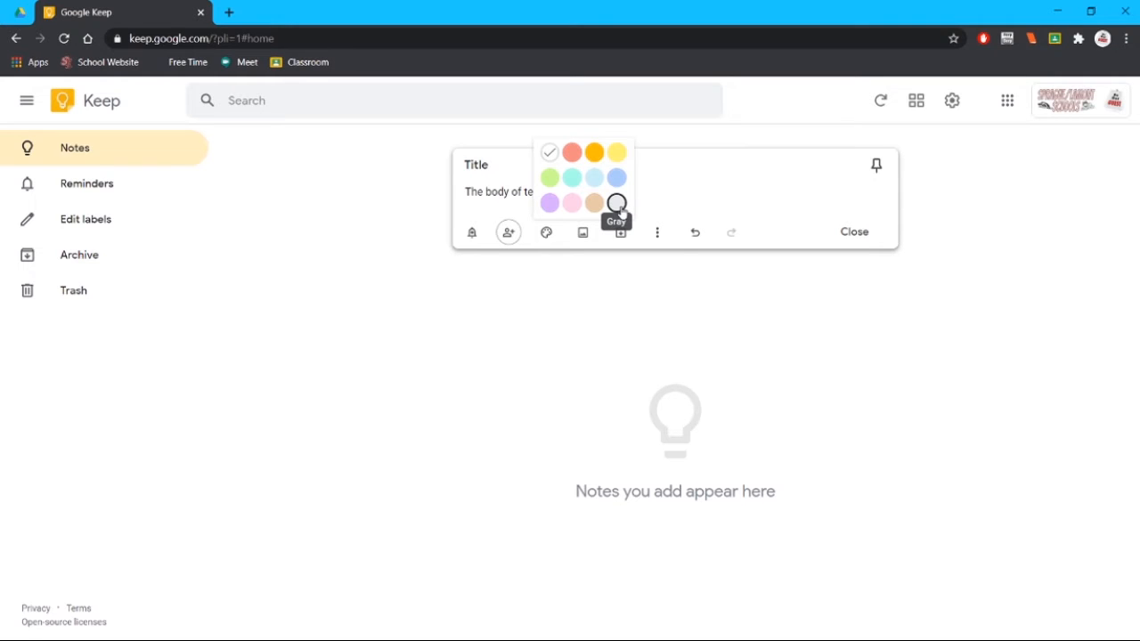
left_click(573, 181)
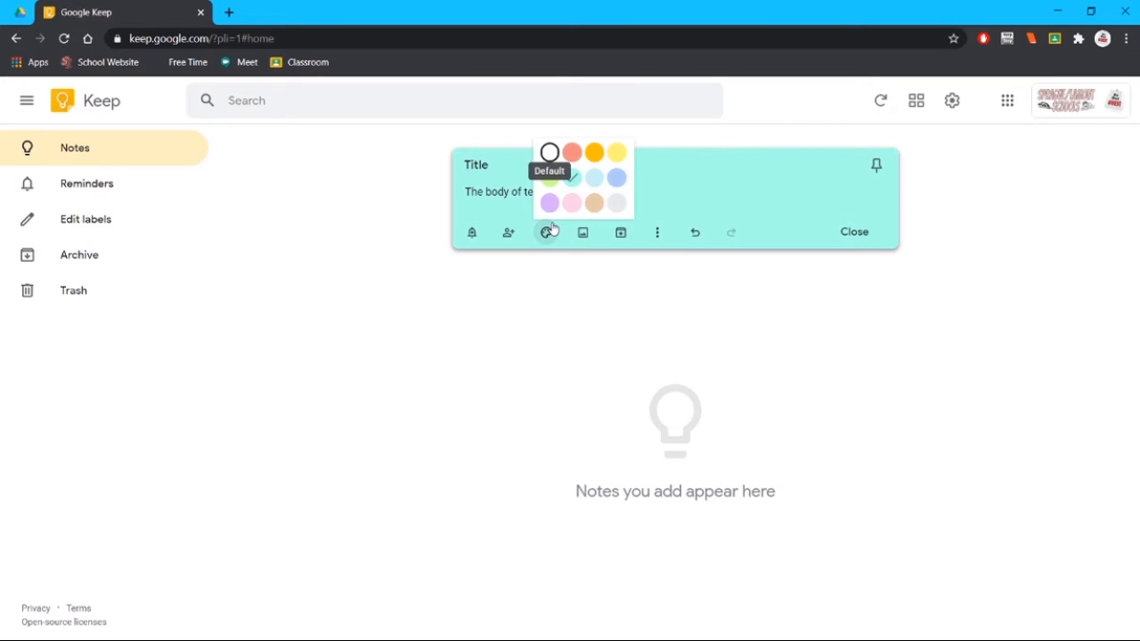
left_click(549, 156)
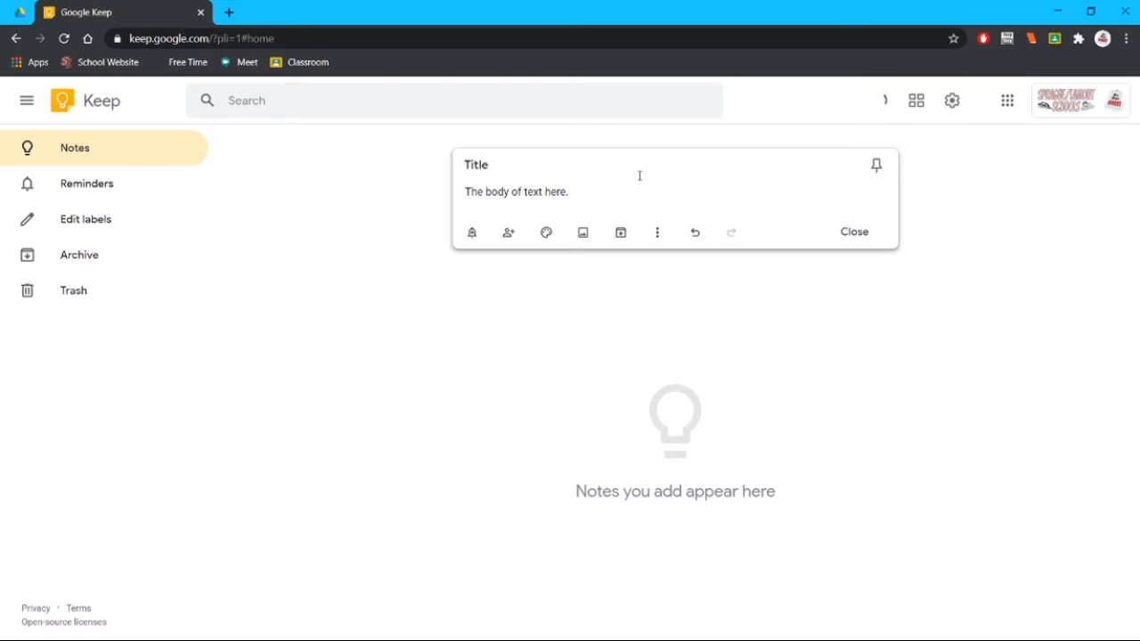
Step: Add the "things to do this week Monday" header image from the 1st Grade Google Keep Headers folder to the note
left_click(582, 243)
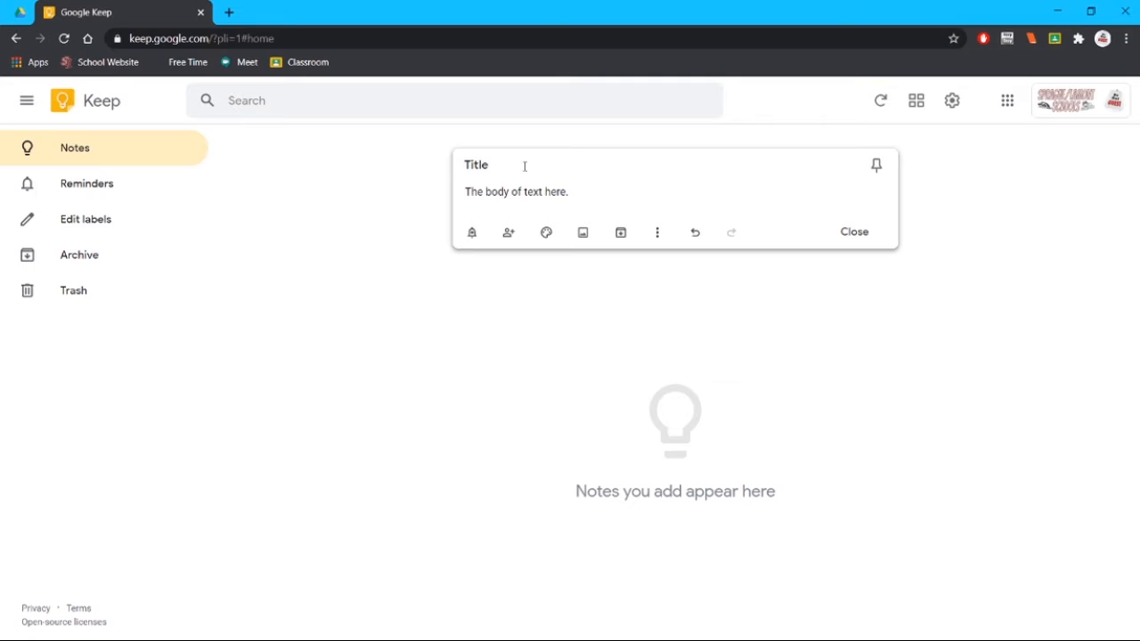
left_click(583, 235)
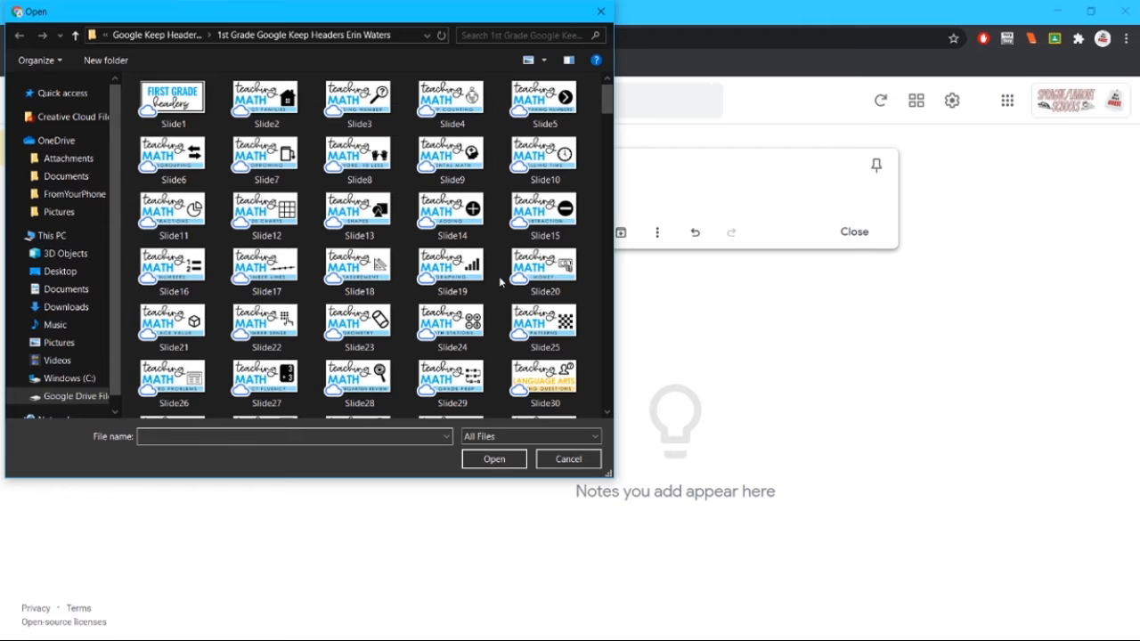
scroll(360, 292, "down", 15)
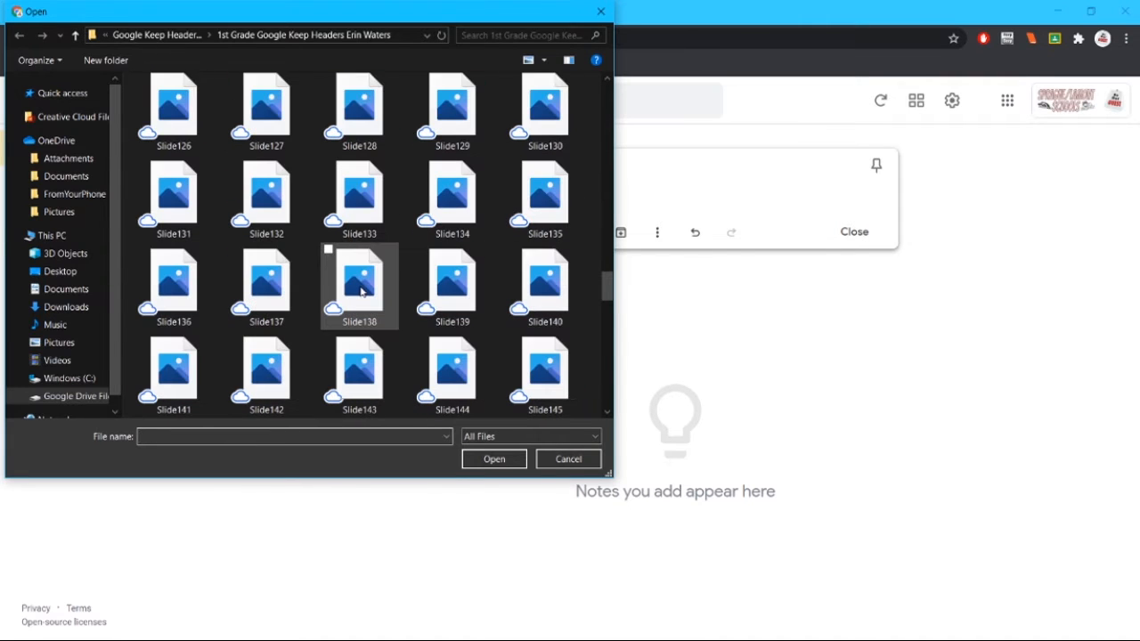
scroll(361, 292, "down", 4)
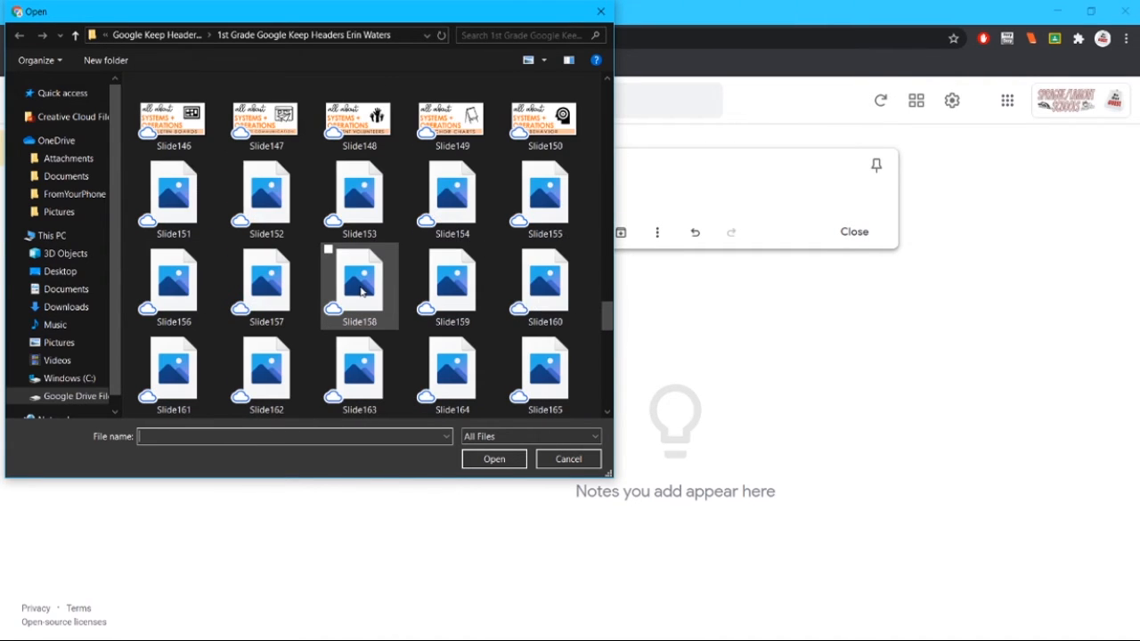
left_click(165, 35)
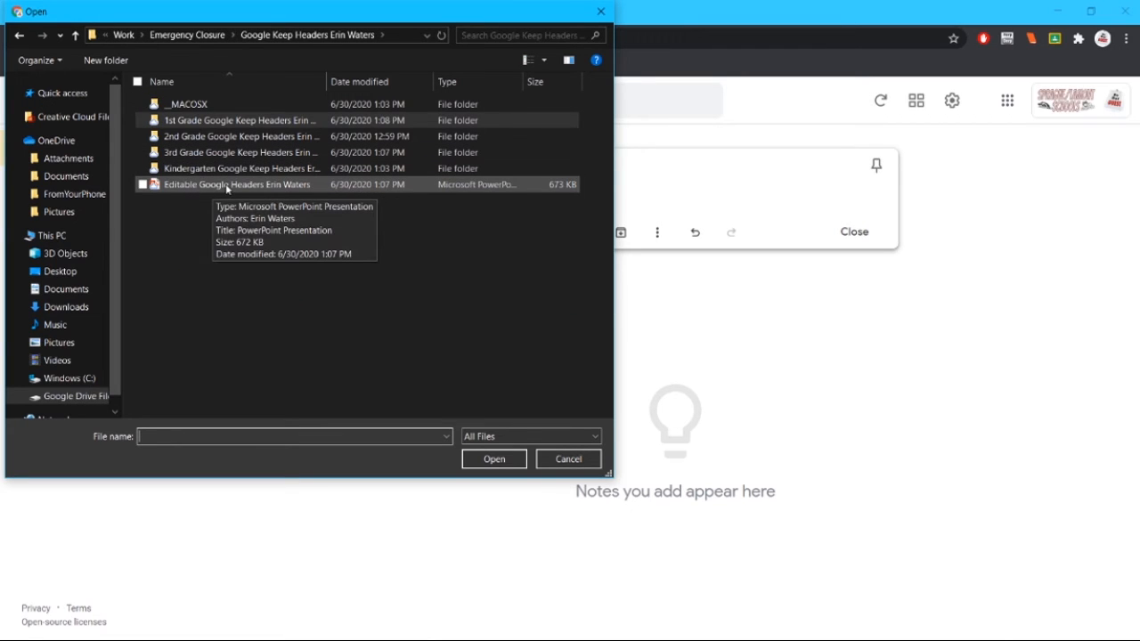
double_click(226, 132)
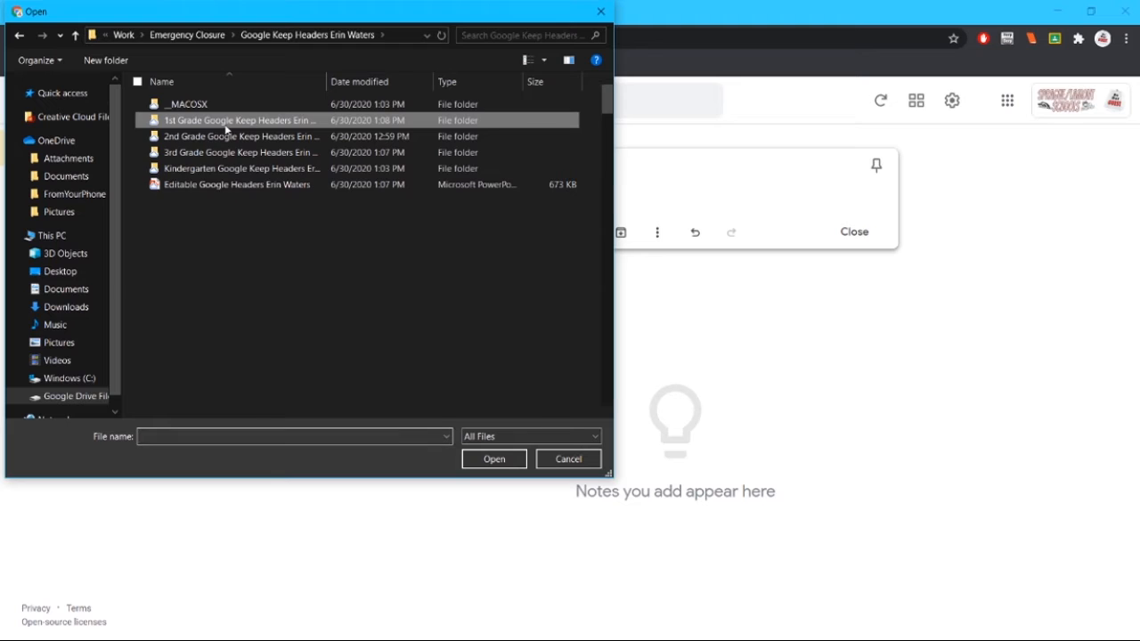
scroll(262, 302, "down", 20)
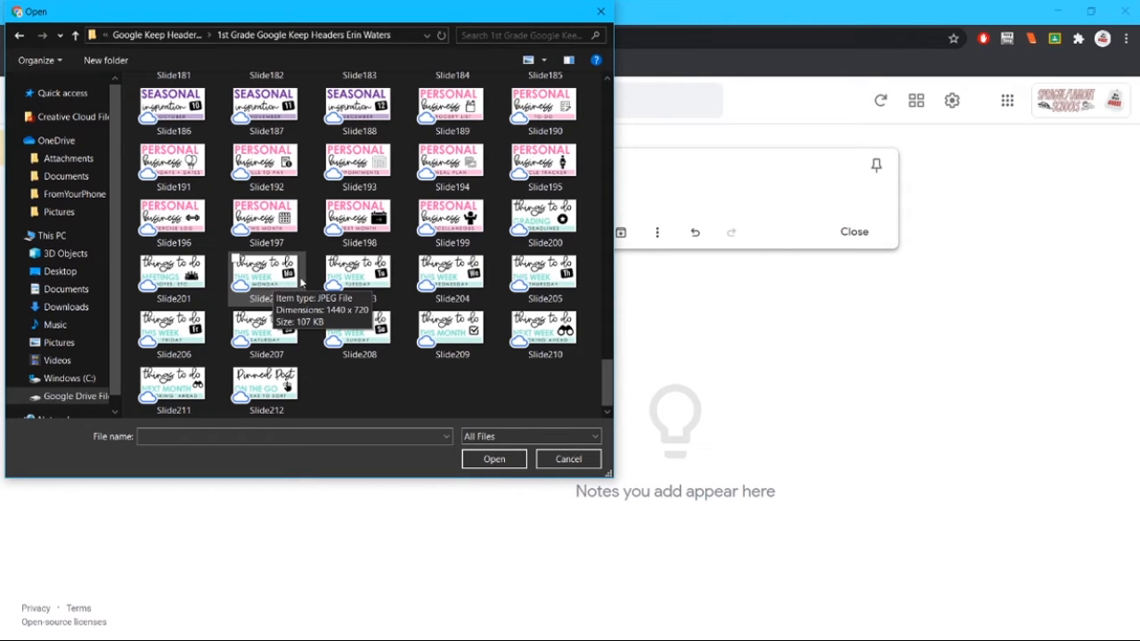
double_click(273, 287)
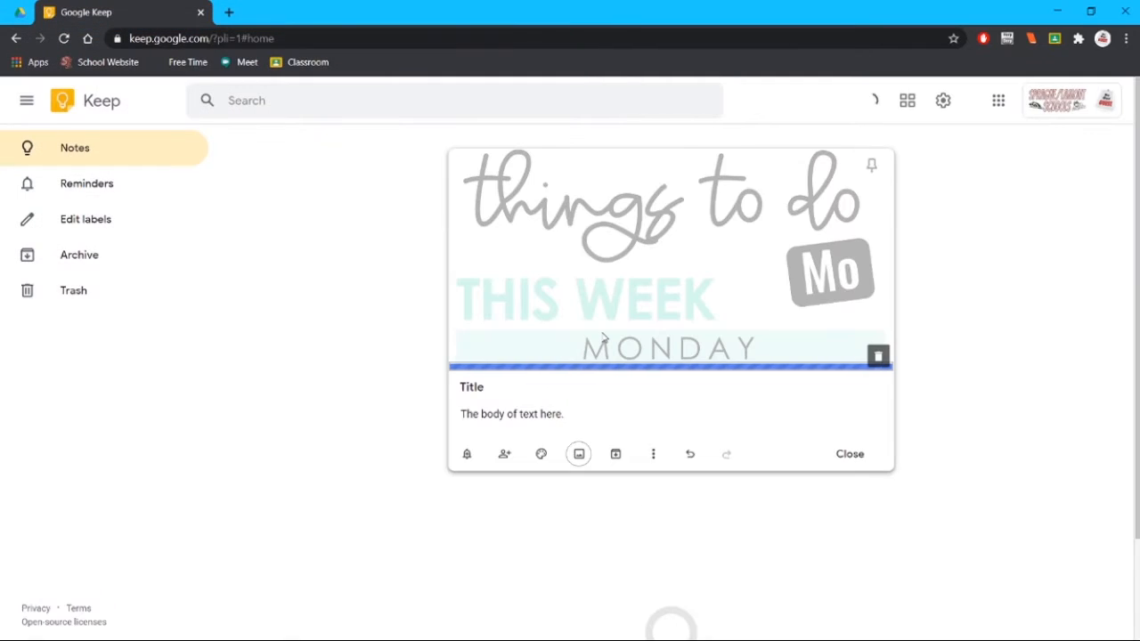
Step: Delete the placeholder title and body text from the note with the Monday header
left_click(541, 389)
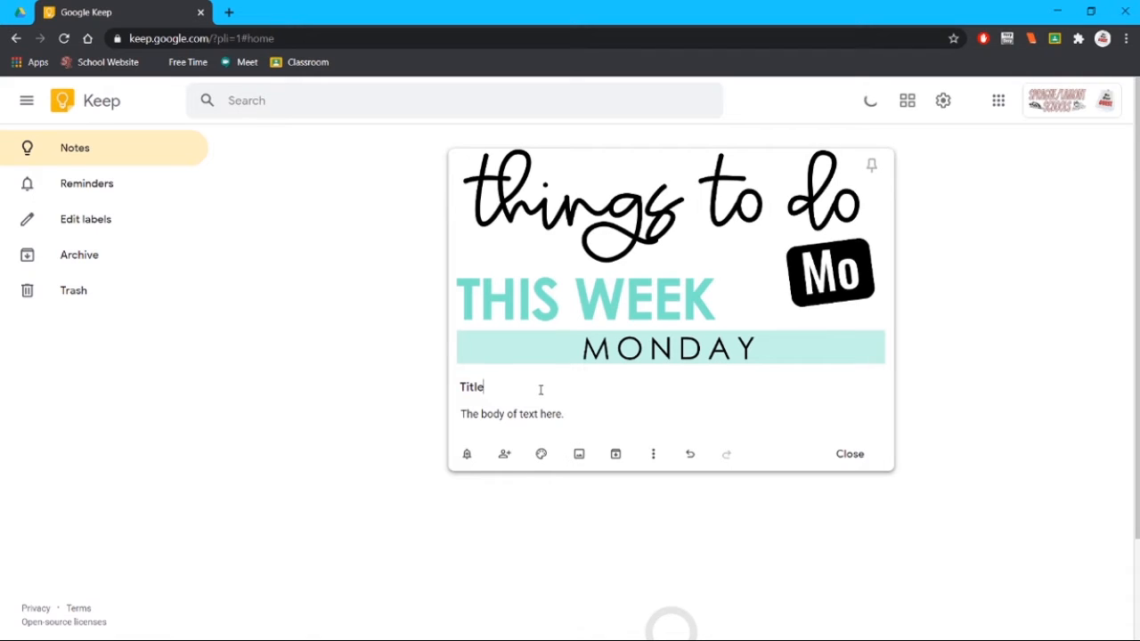
key("BackSpace")
key("BackSpace")
key("BackSpace")
key("BackSpace")
key("BackSpace")
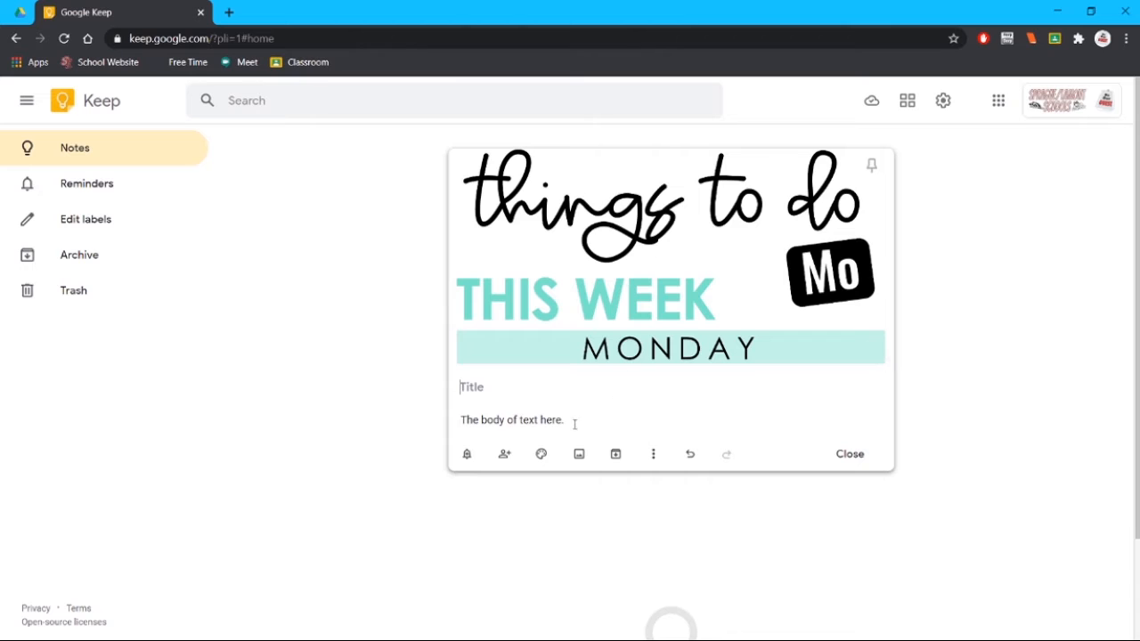
left_click_drag(574, 420, 414, 419)
key("BackSpace")
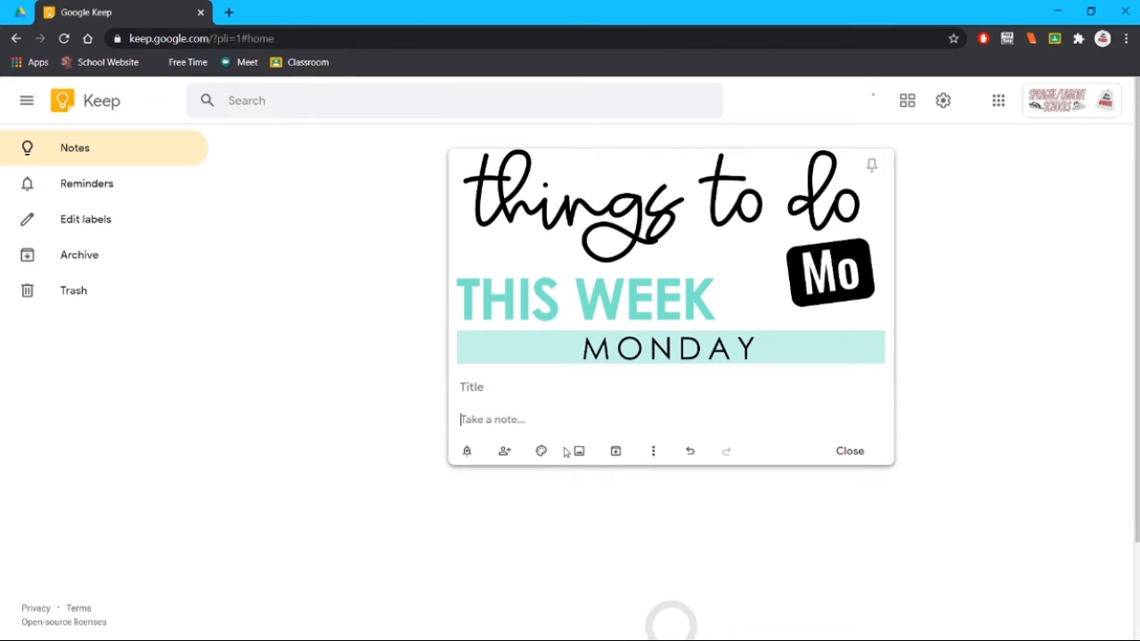
Step: Turn the note into a checklist with the items "Feed the dogs" and "Go grocery shopping", and close it
left_click(651, 450)
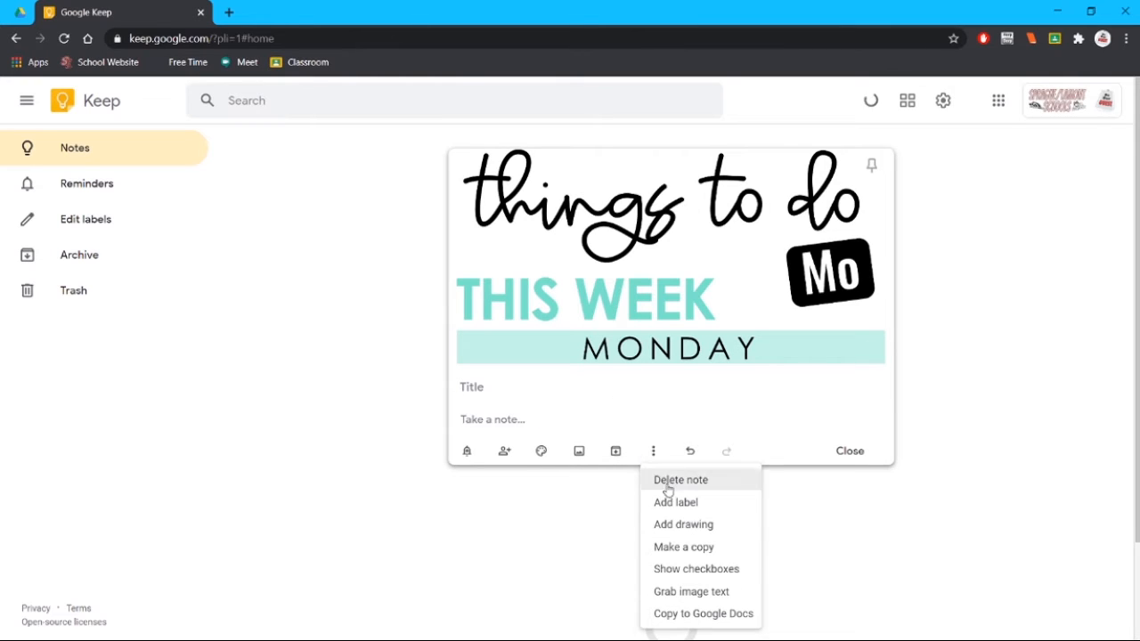
left_click(690, 570)
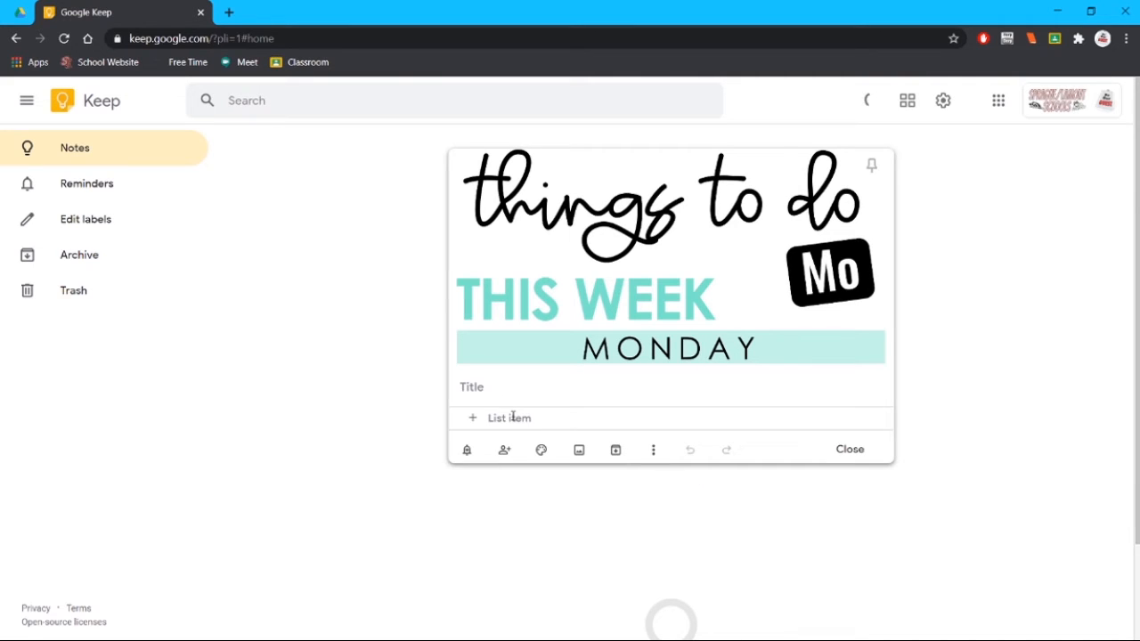
type("Feed")
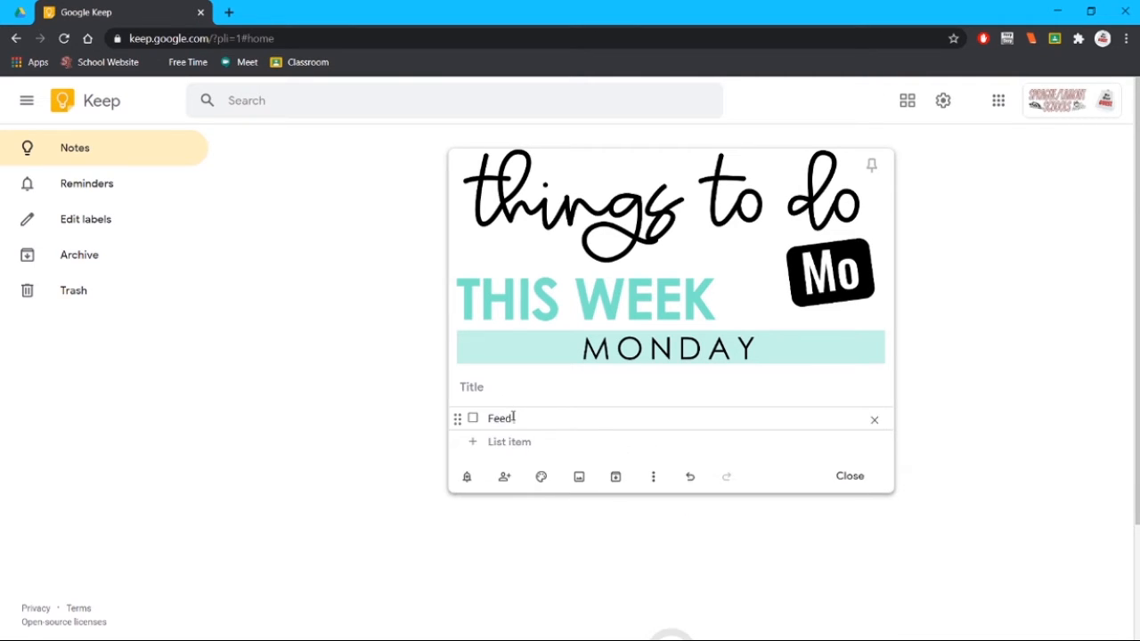
type(" the dogs")
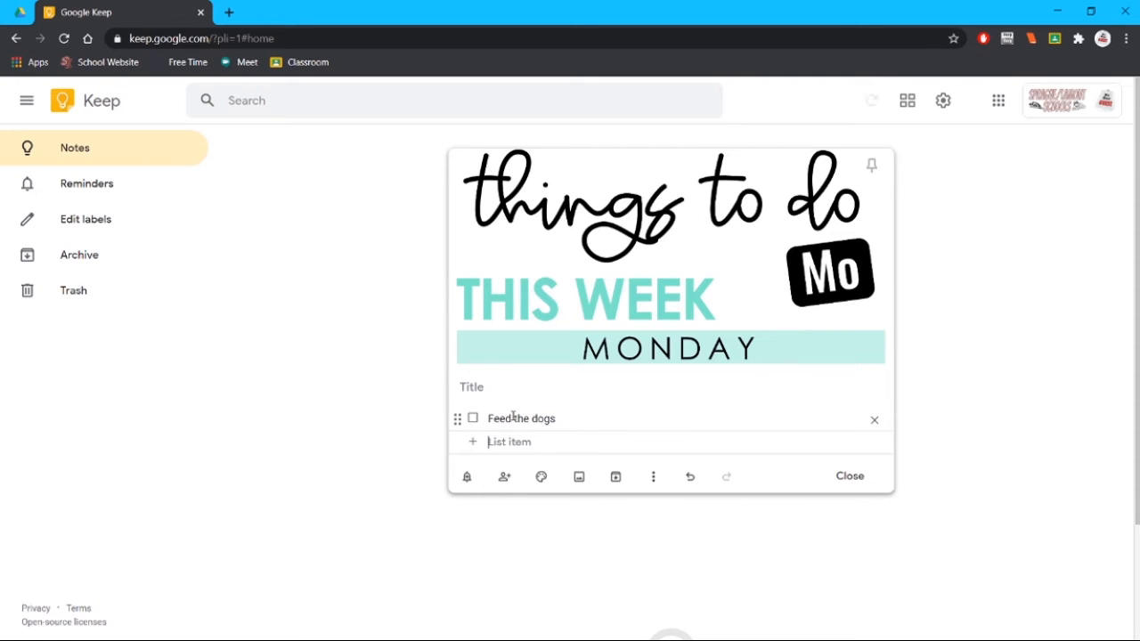
key("Return")
type("Go")
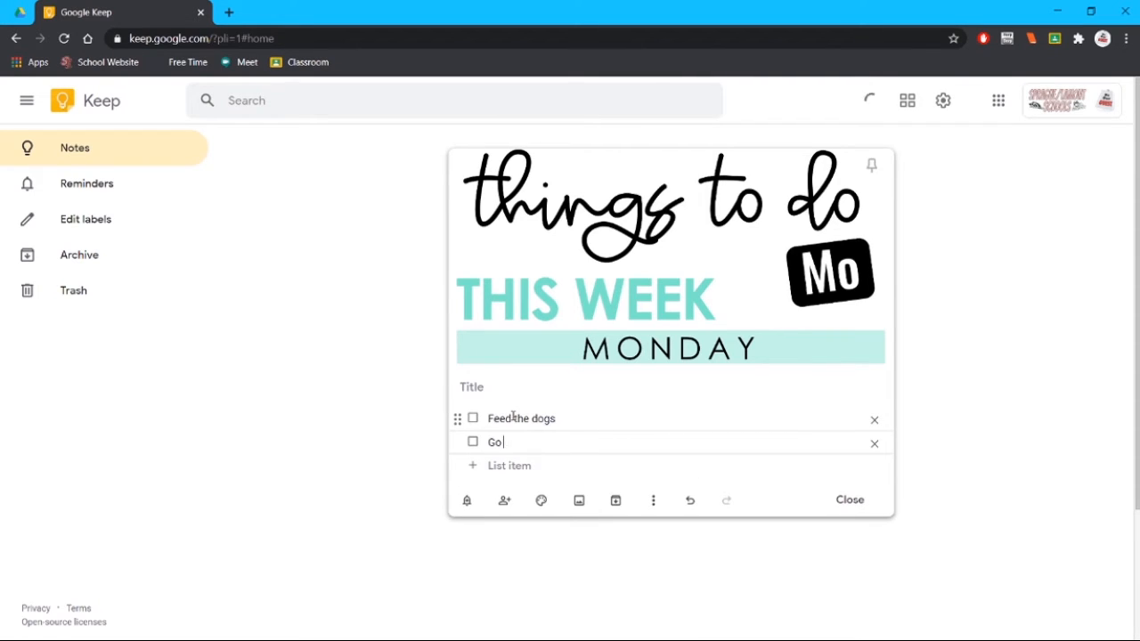
type(" grocery shopping")
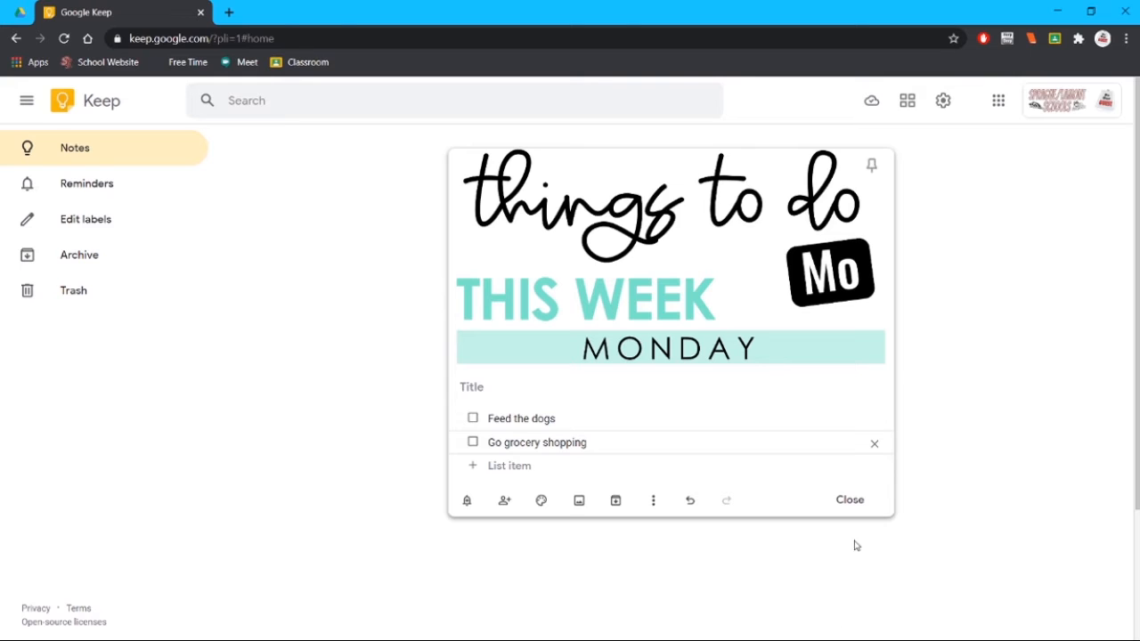
left_click(867, 501)
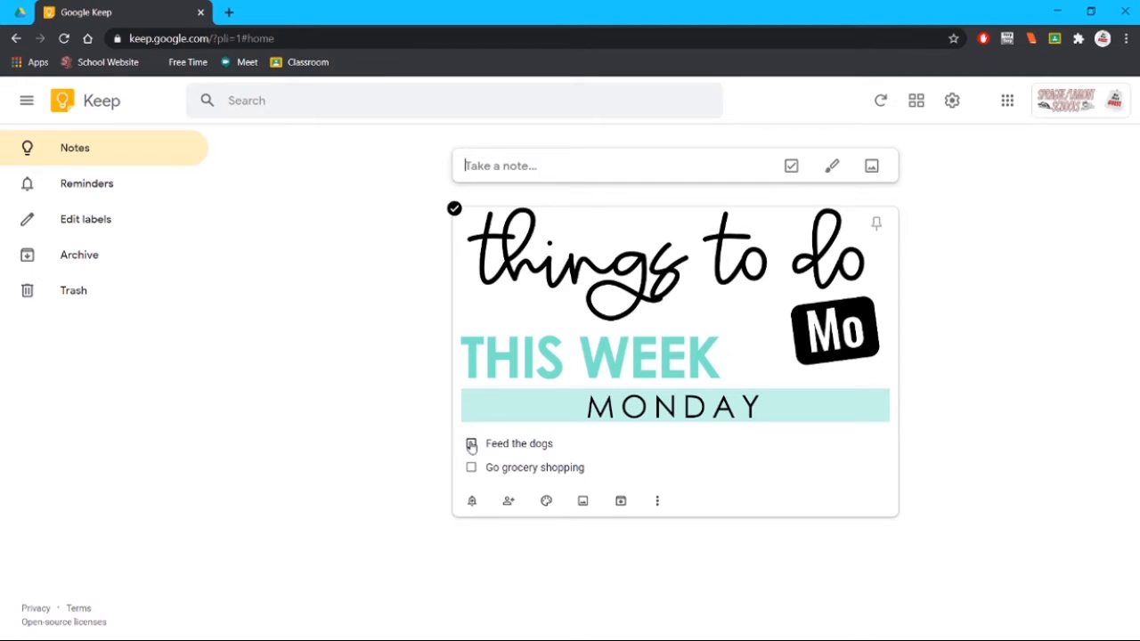
Step: Check off "Feed the dogs" on the Monday note and view the note's additional options
left_click(472, 444)
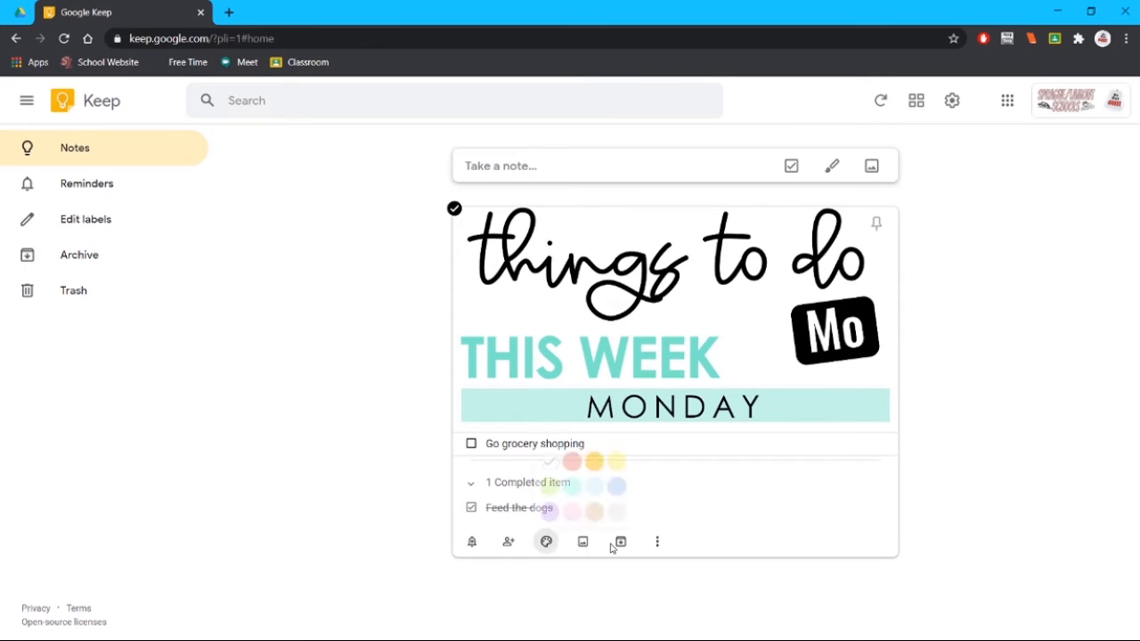
left_click(654, 544)
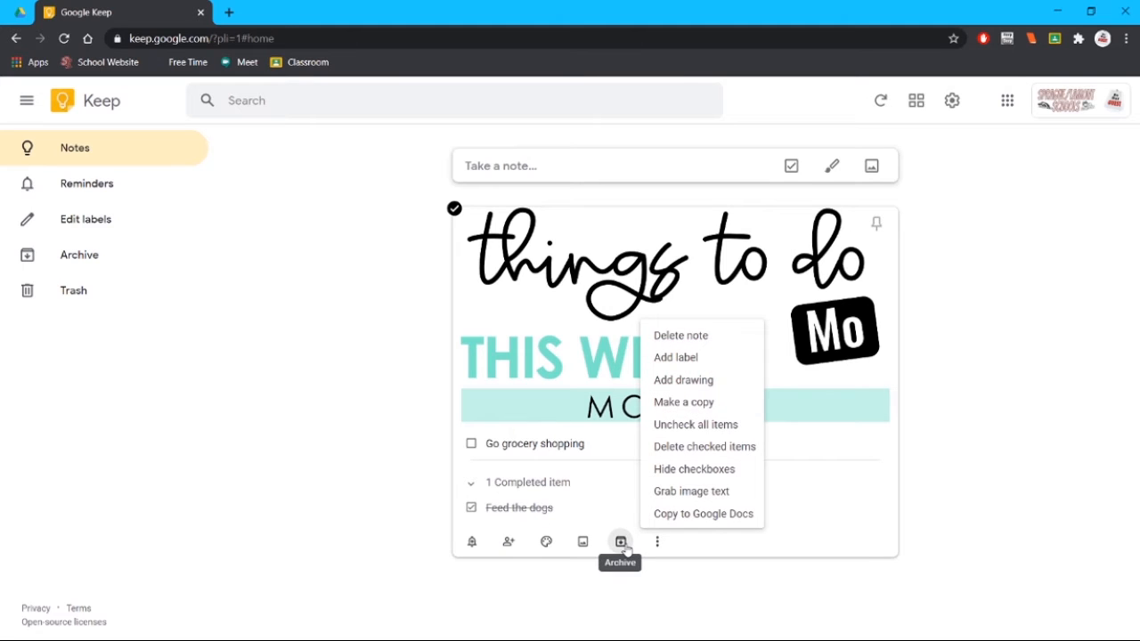
left_click(659, 585)
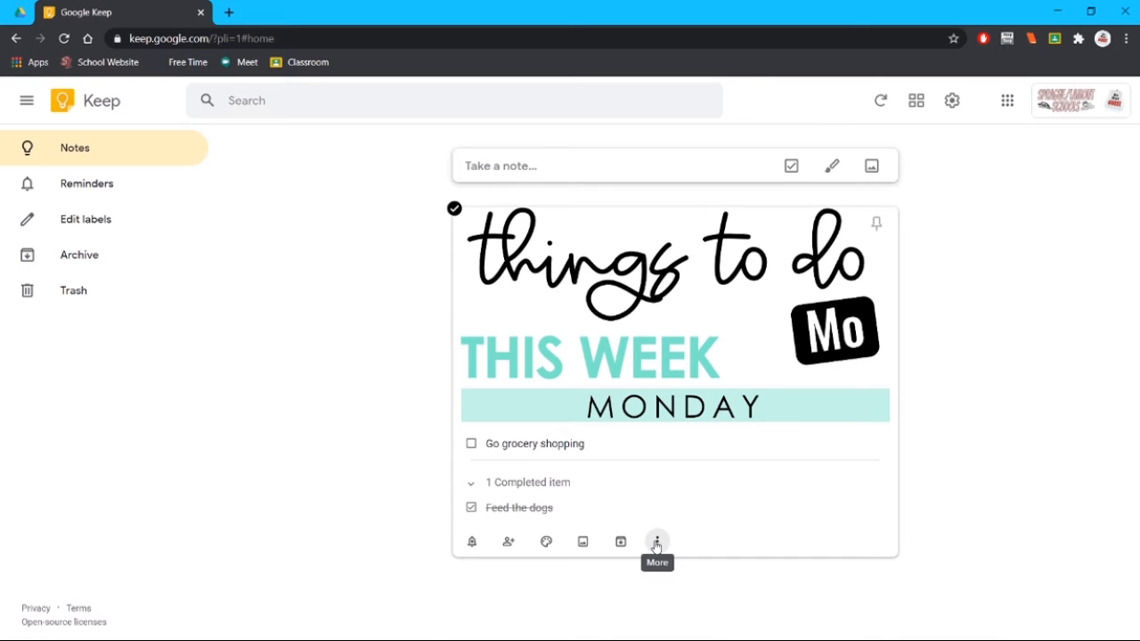
Step: Create the label "Monday" on the to-do note, close the note, and view the notes filed under that label
left_click(656, 544)
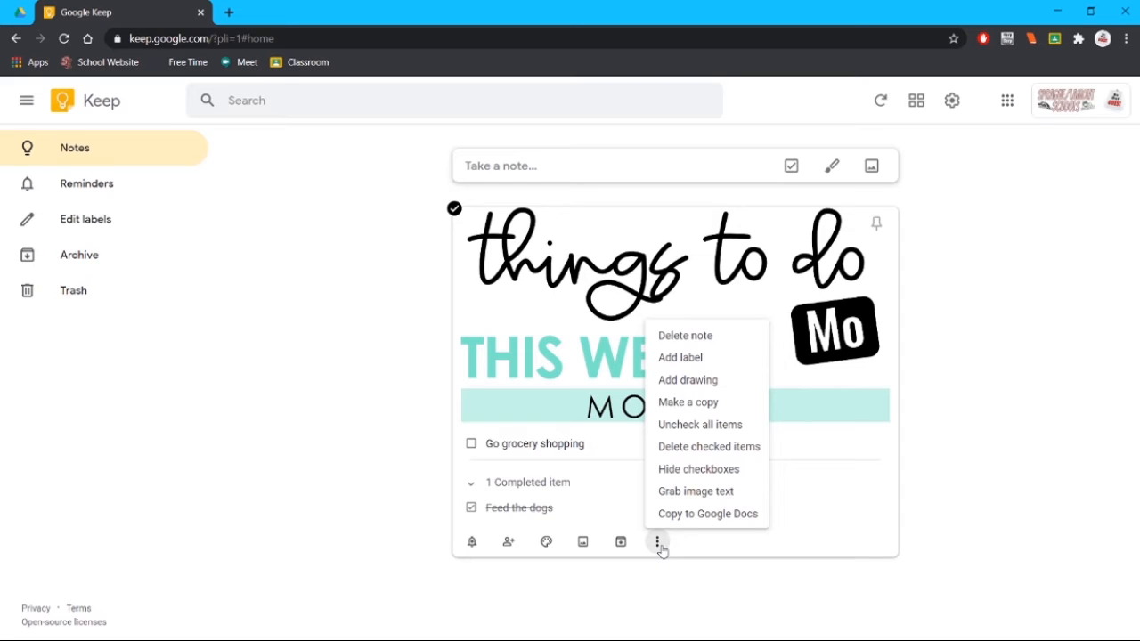
left_click(687, 357)
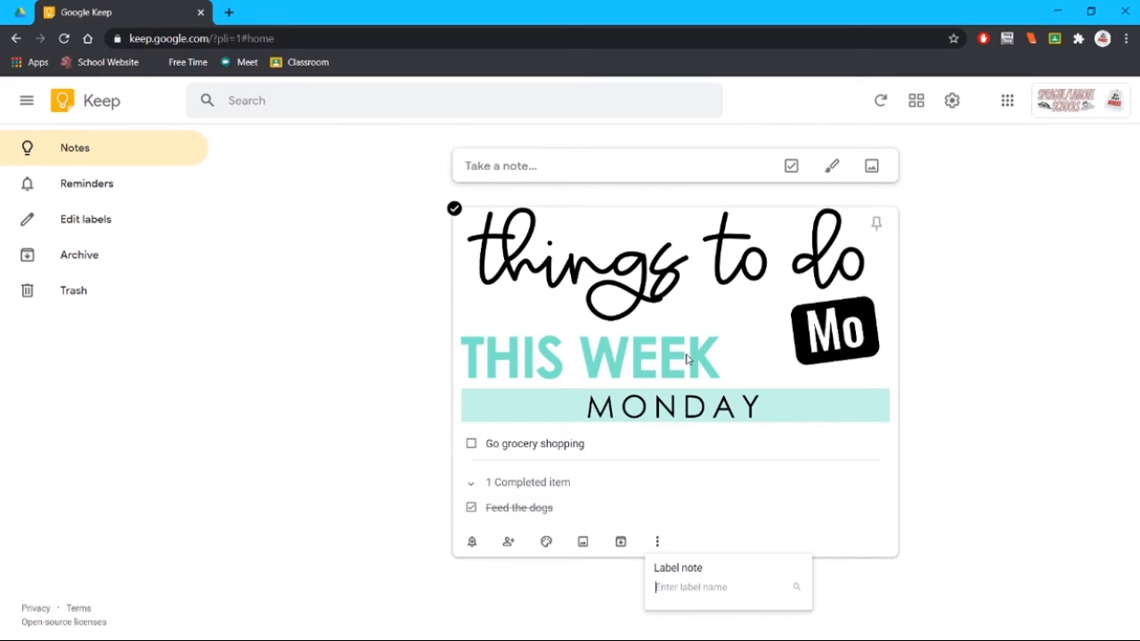
type("Monday")
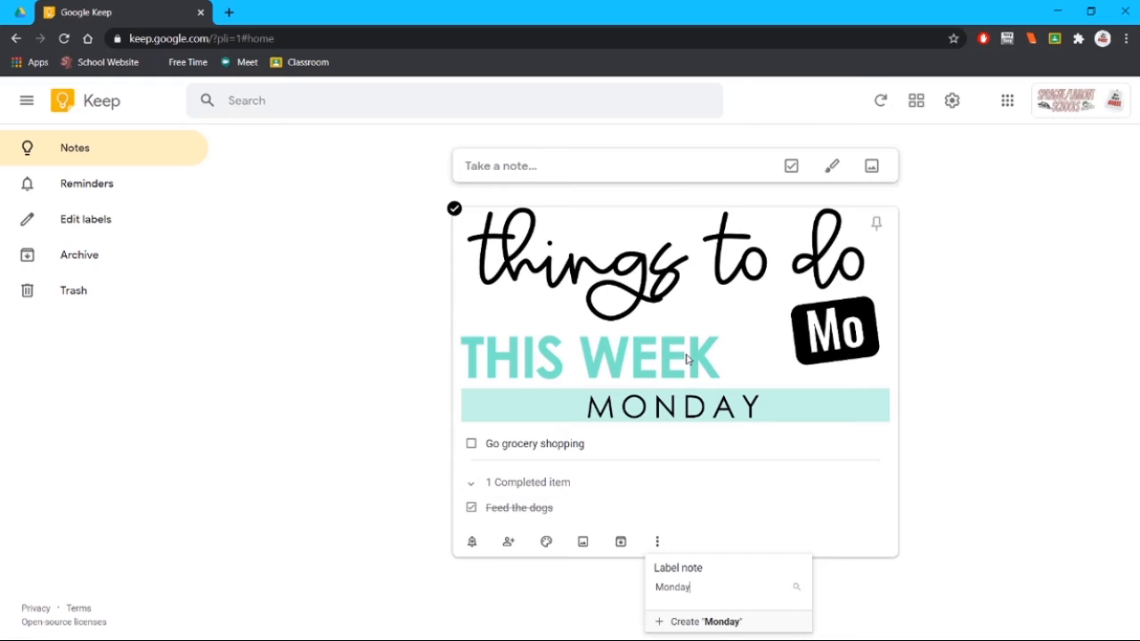
left_click(687, 621)
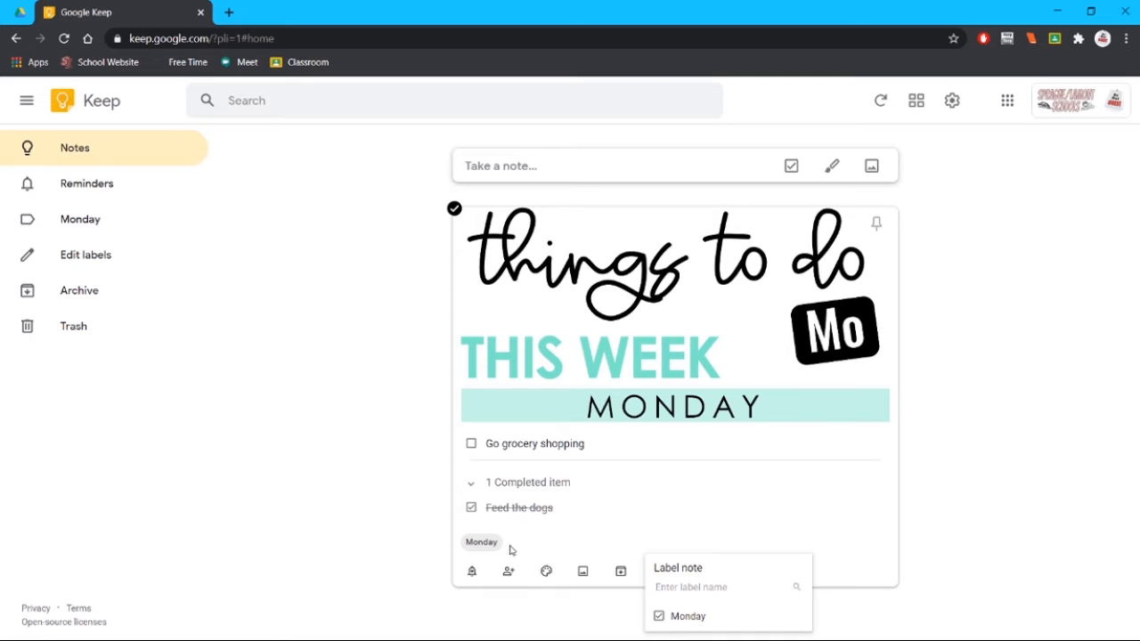
left_click(562, 541)
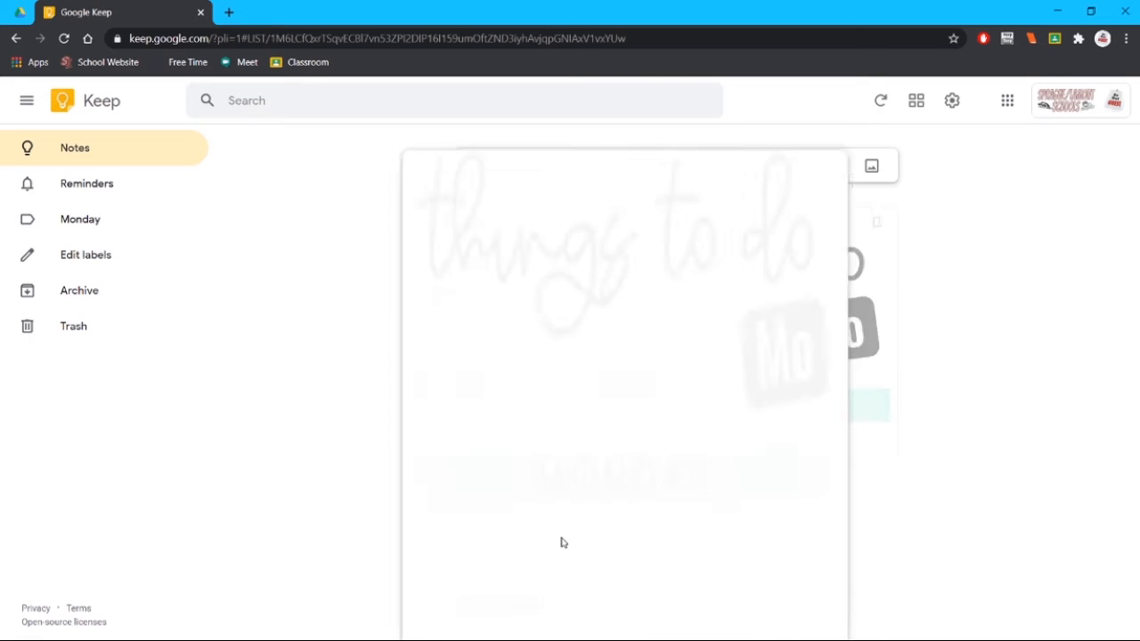
left_click(750, 599)
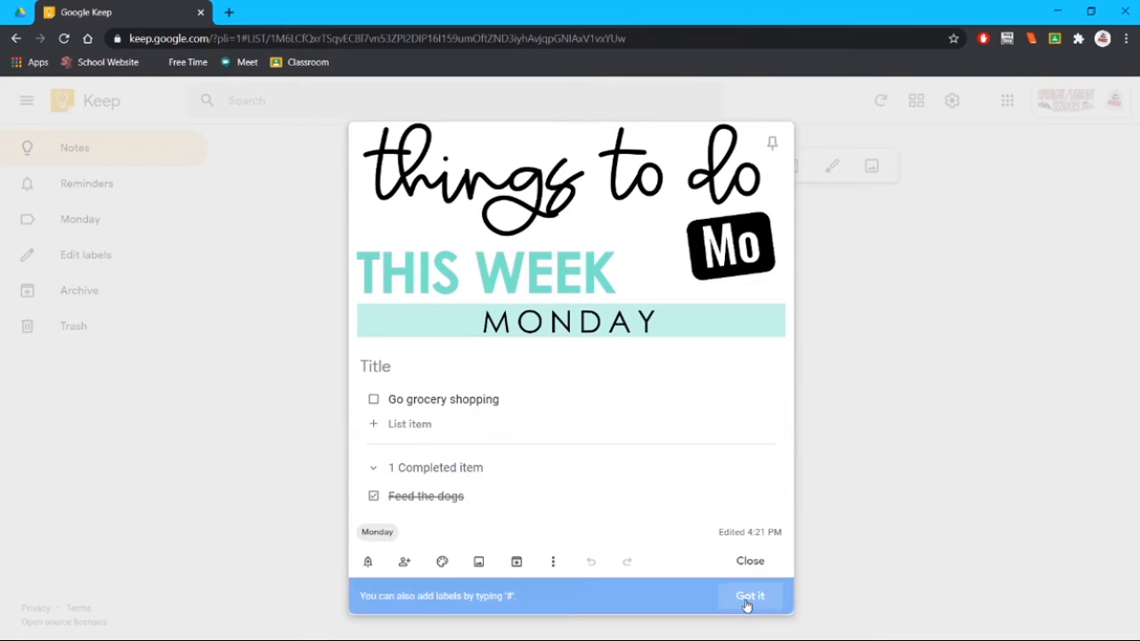
left_click(896, 300)
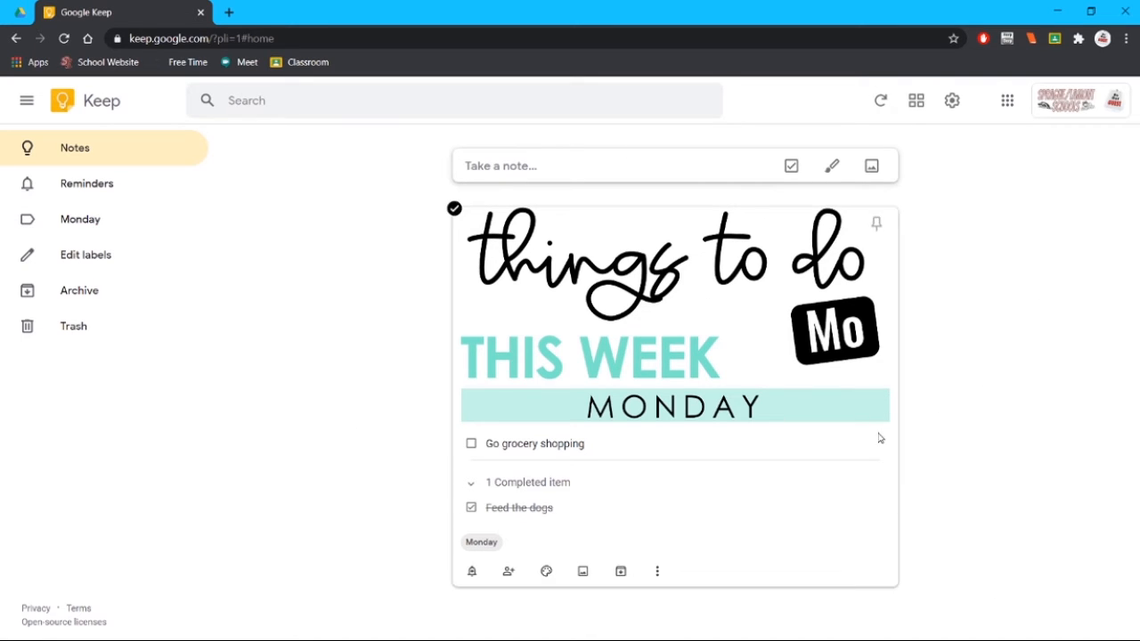
left_click(62, 222)
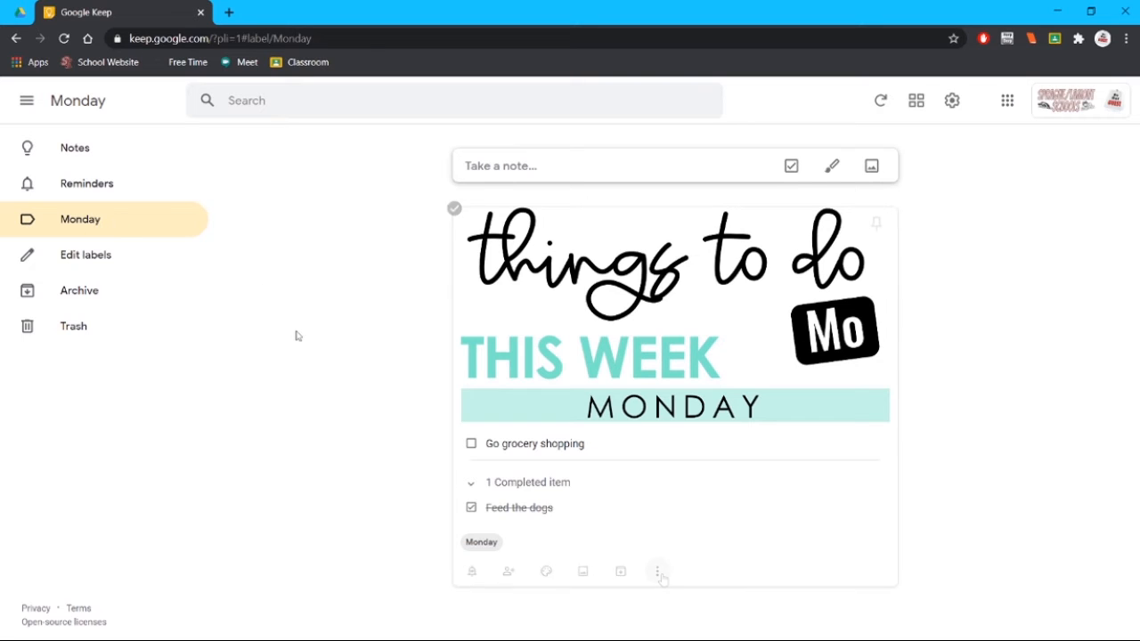
Step: Add a drawing to the Monday note and activate the Pen tool with its green colour
left_click(660, 572)
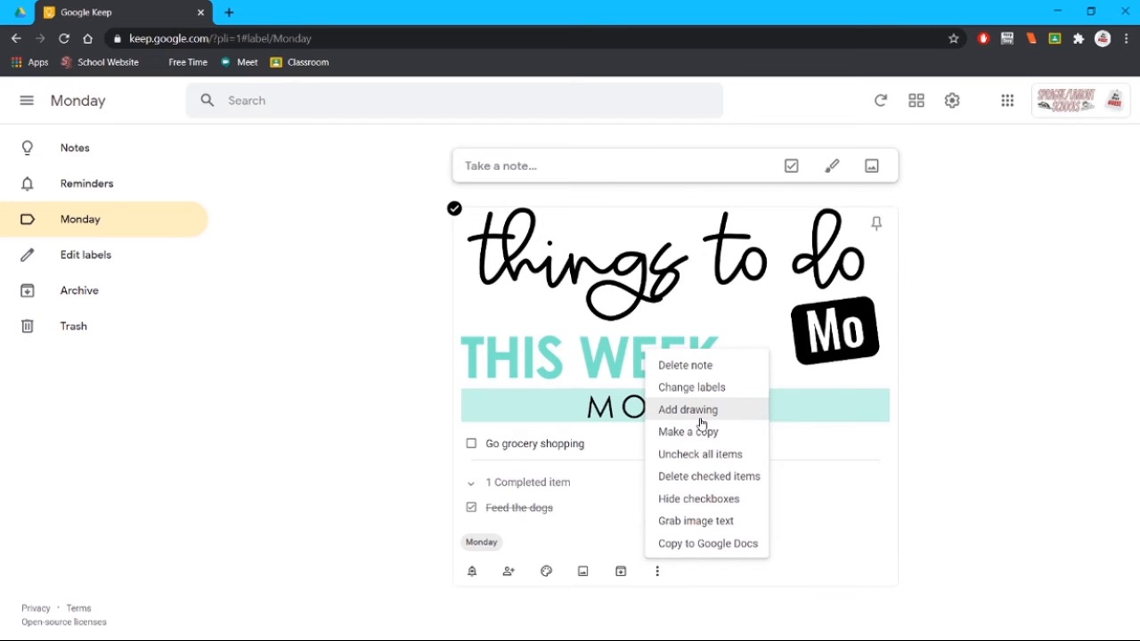
left_click(701, 420)
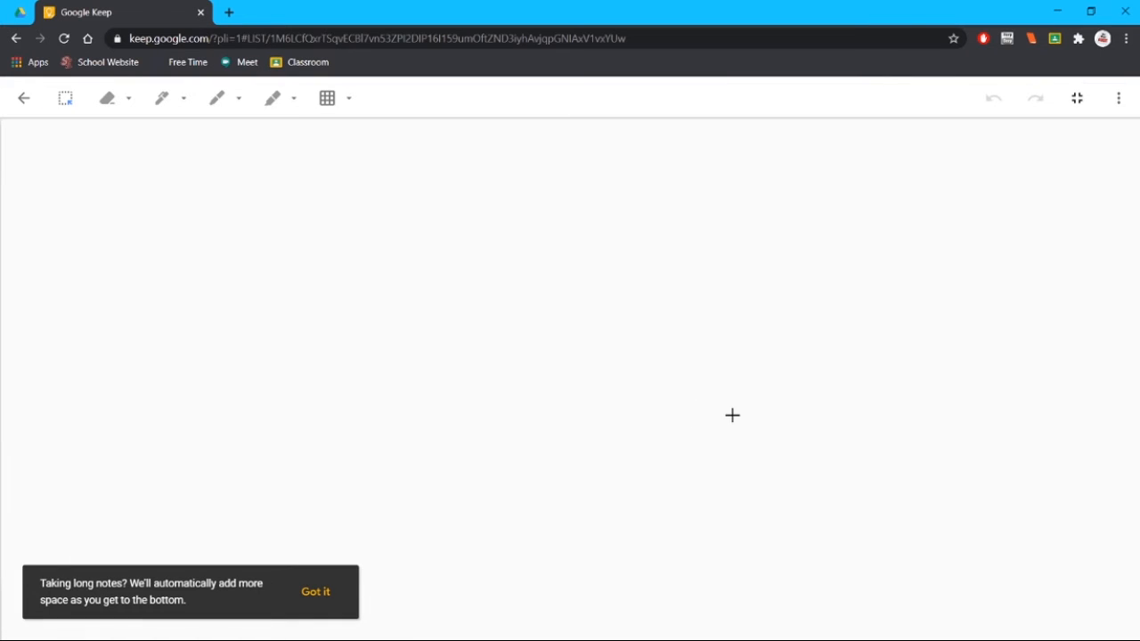
left_click(161, 97)
Step: Scribble two wavy green test strokes on the blank canvas and undo them
mouse_move(131, 223)
left_mouse_down()
mouse_move(254, 360)
mouse_move(381, 263)
mouse_move(537, 298)
mouse_move(708, 510)
left_mouse_up()
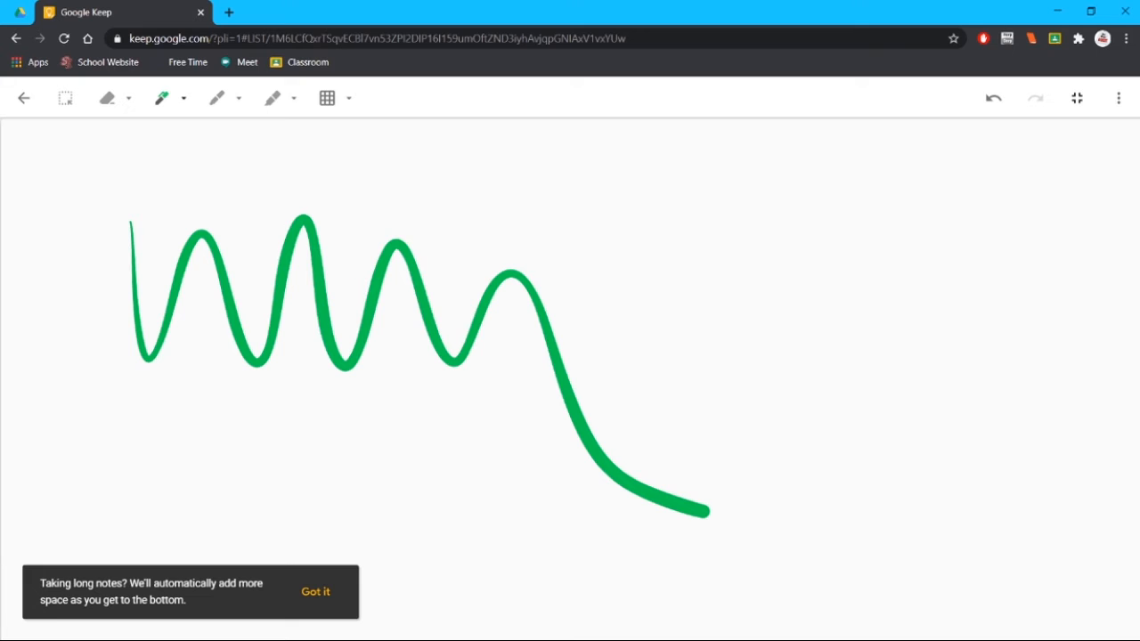
left_click(560, 174)
mouse_move(559, 186)
left_mouse_down()
mouse_move(704, 241)
mouse_move(814, 425)
mouse_move(911, 321)
mouse_move(908, 334)
left_mouse_up()
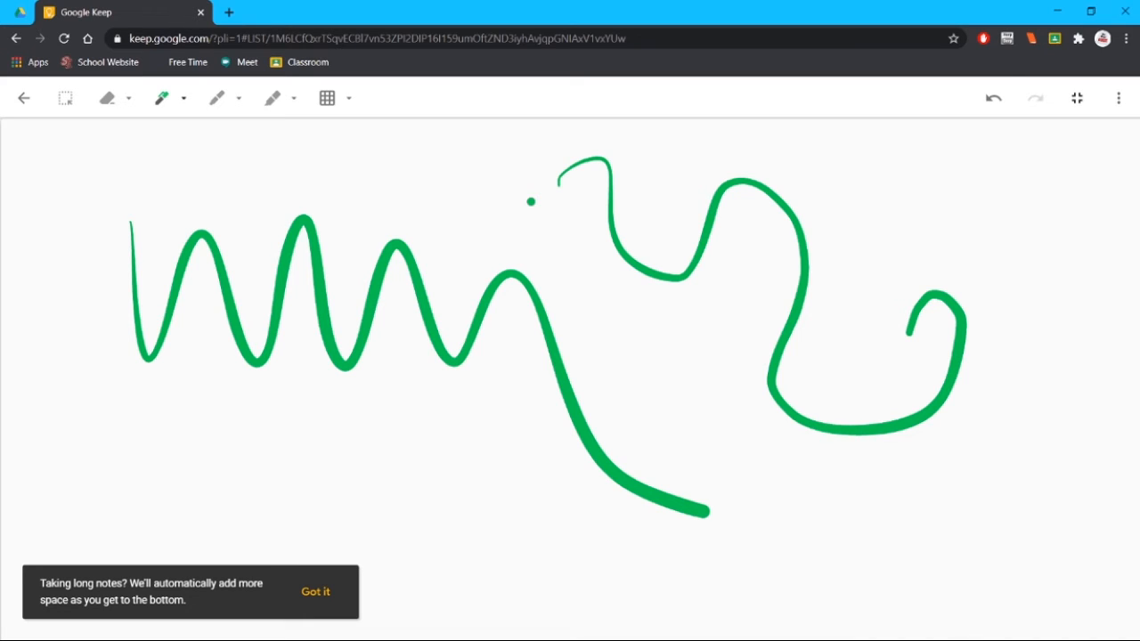
left_click(993, 98)
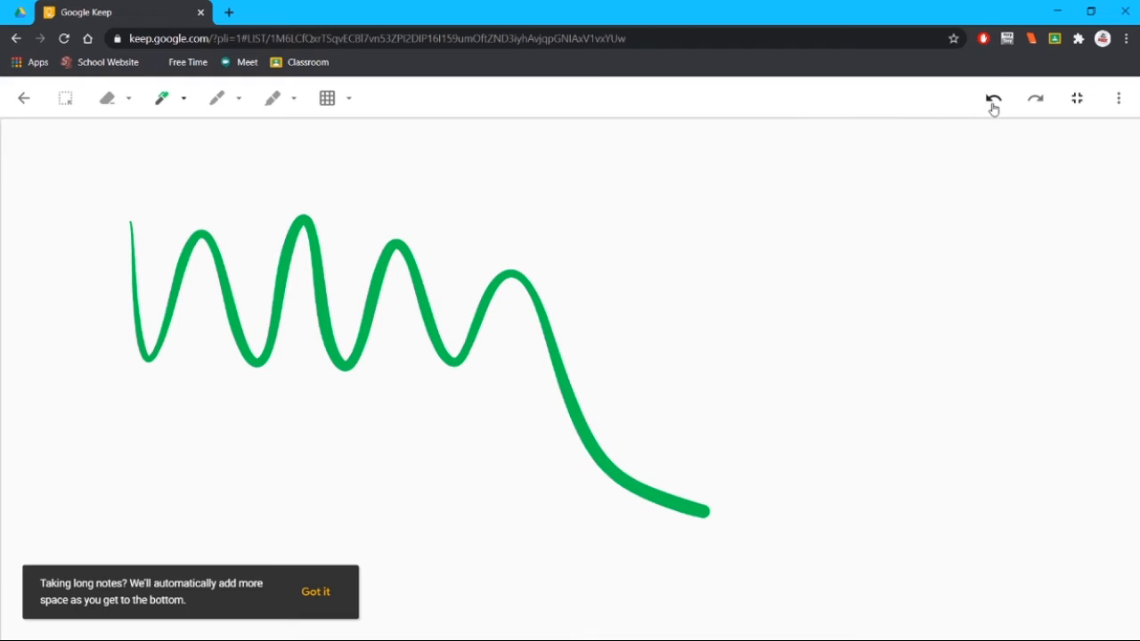
left_click(993, 99)
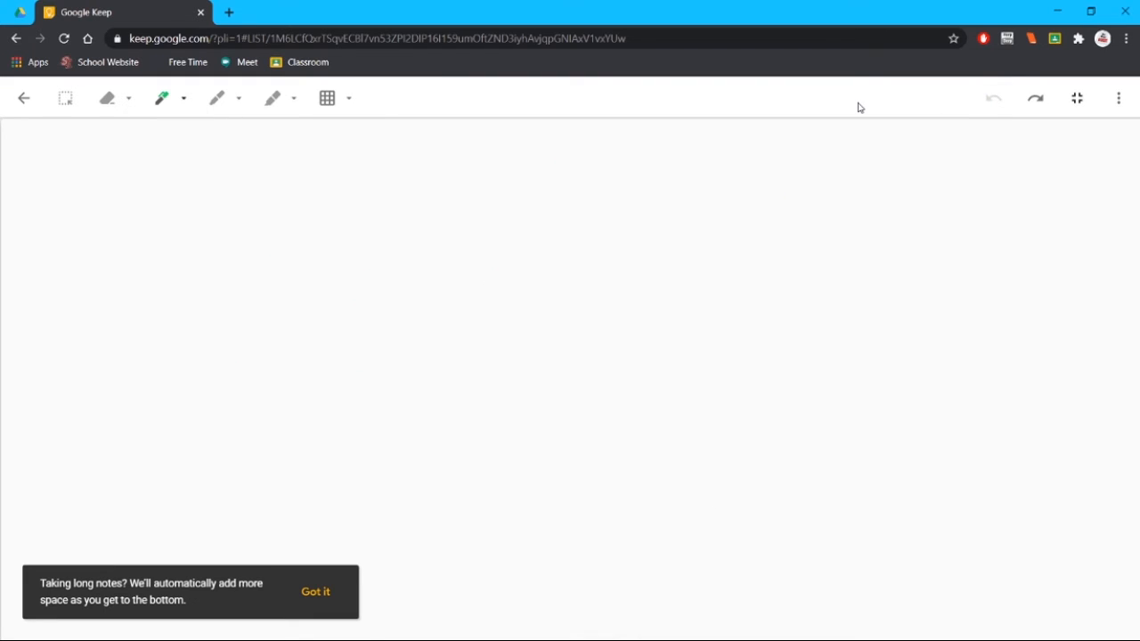
Step: Try the Square and Dots backgrounds for the drawing and set it to Rules
left_click(348, 97)
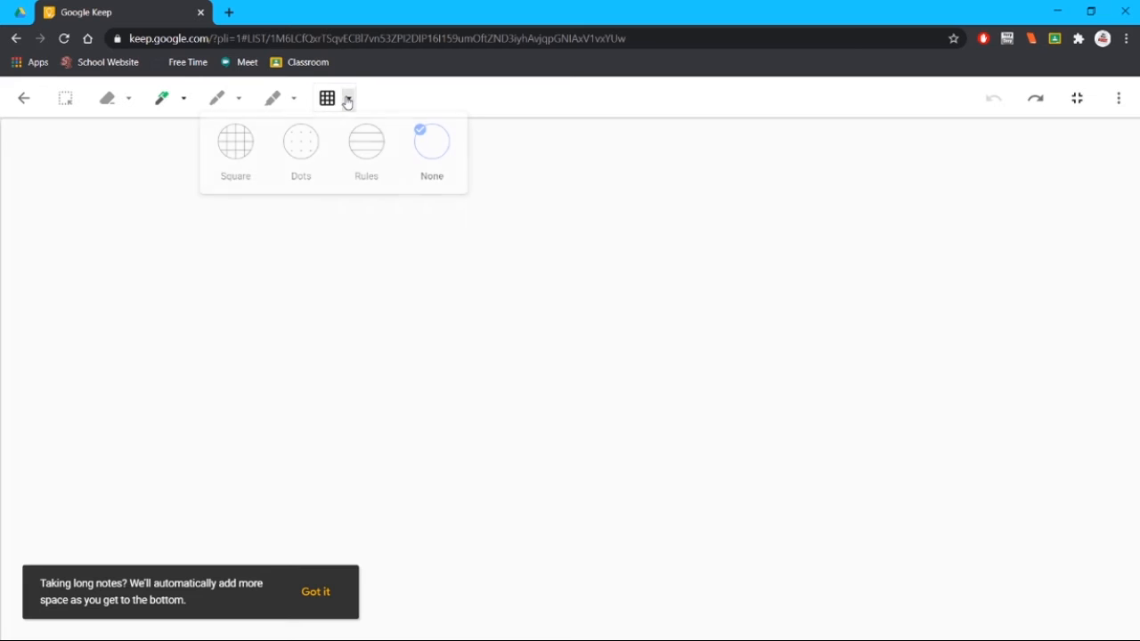
left_click(222, 149)
left_click(300, 141)
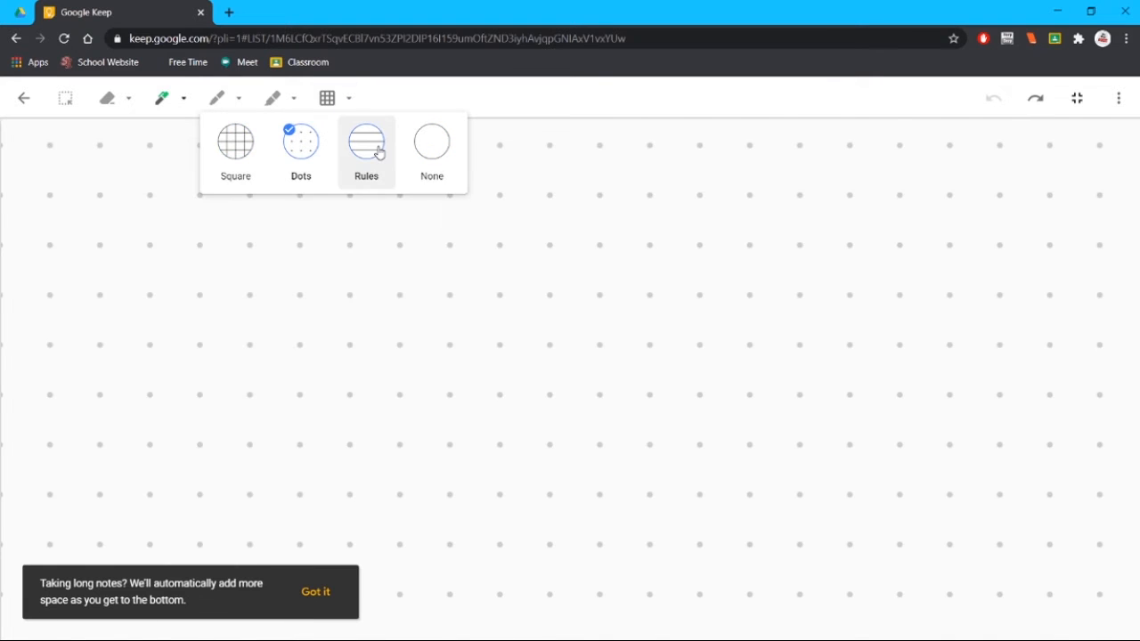
left_click(374, 150)
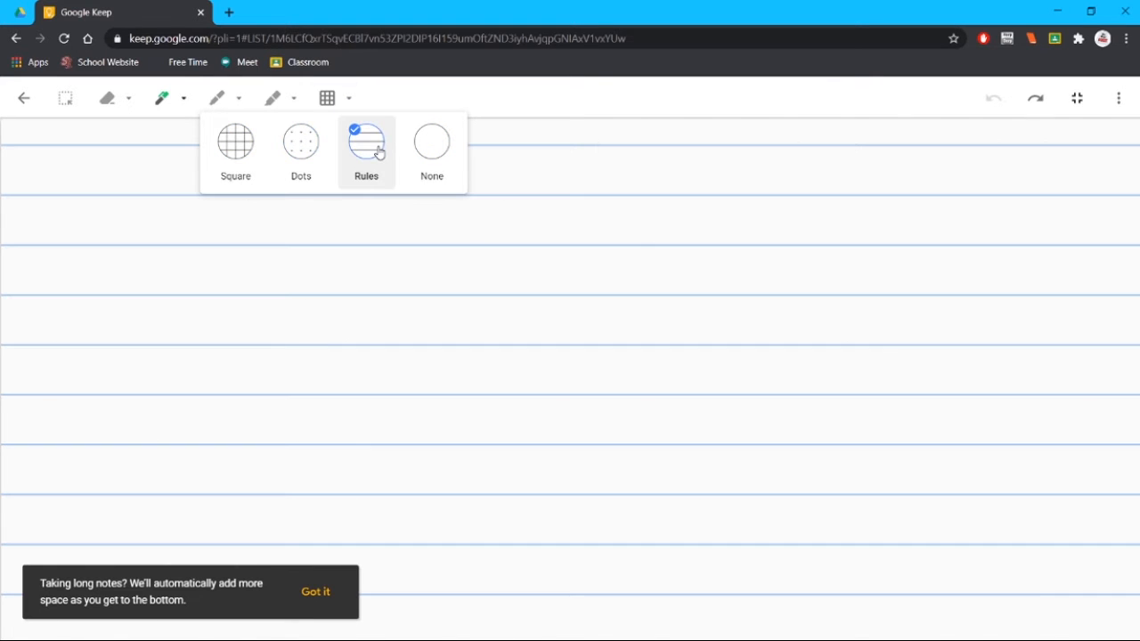
left_click(366, 237)
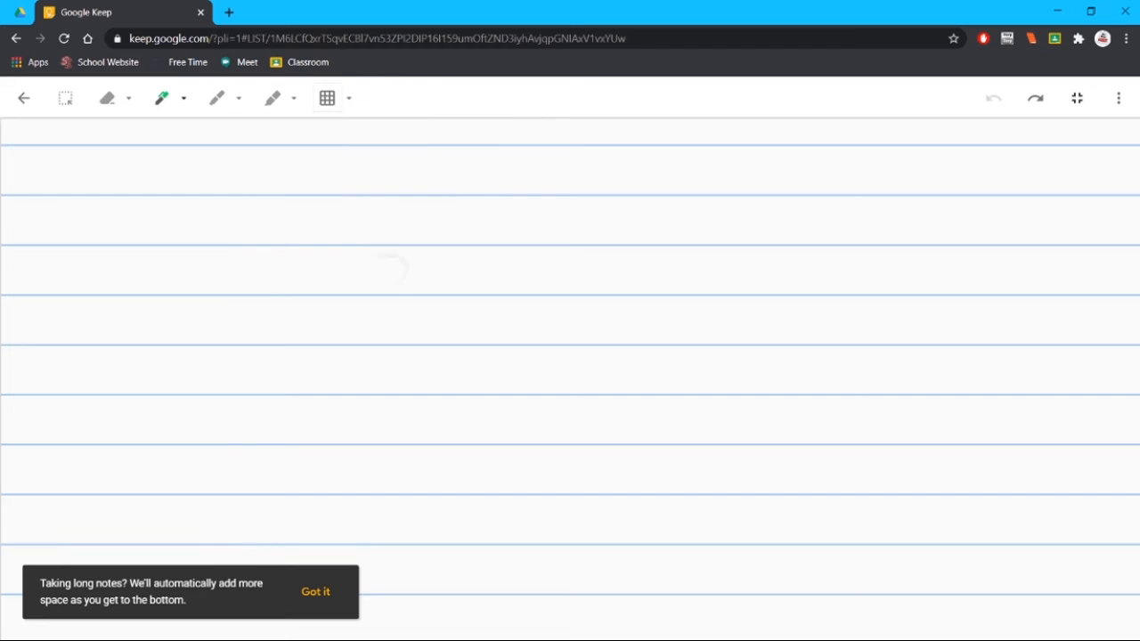
Step: Handwrite "on the line" in green pen between the ruled lines of the drawing
mouse_move(374, 252)
left_mouse_down()
mouse_move(381, 285)
mouse_move(392, 257)
mouse_move(453, 299)
left_mouse_up()
mouse_move(523, 249)
left_mouse_down()
mouse_move(531, 284)
mouse_move(527, 253)
left_mouse_up()
mouse_move(552, 239)
left_mouse_down()
mouse_move(574, 285)
mouse_move(615, 276)
mouse_move(613, 305)
left_mouse_up()
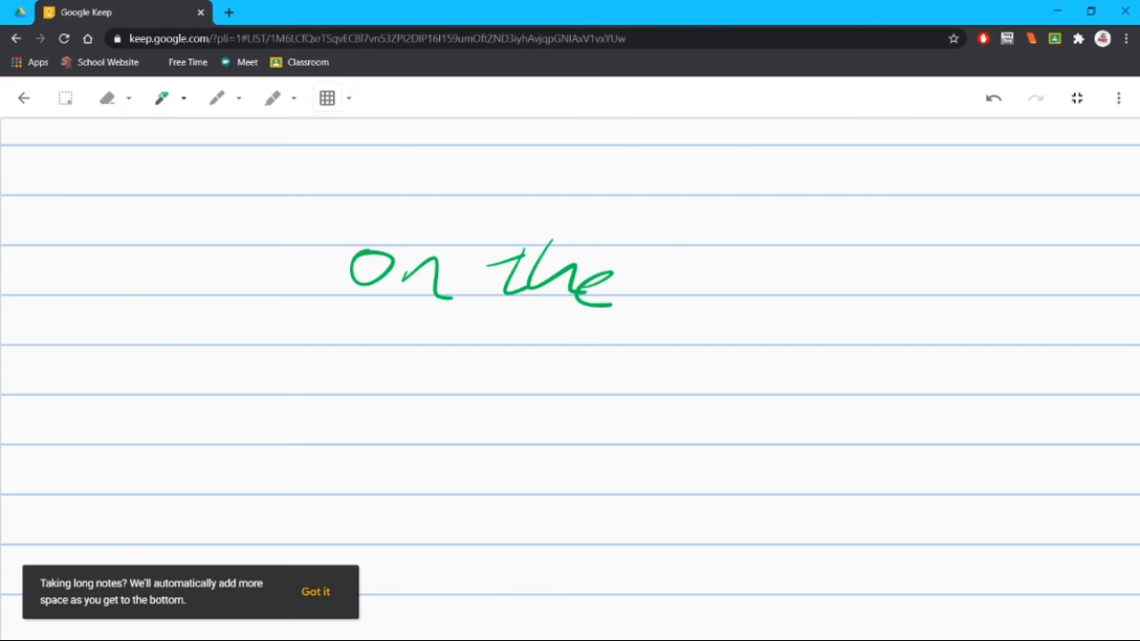
mouse_move(677, 246)
left_mouse_down()
mouse_move(739, 289)
mouse_move(767, 289)
left_mouse_up()
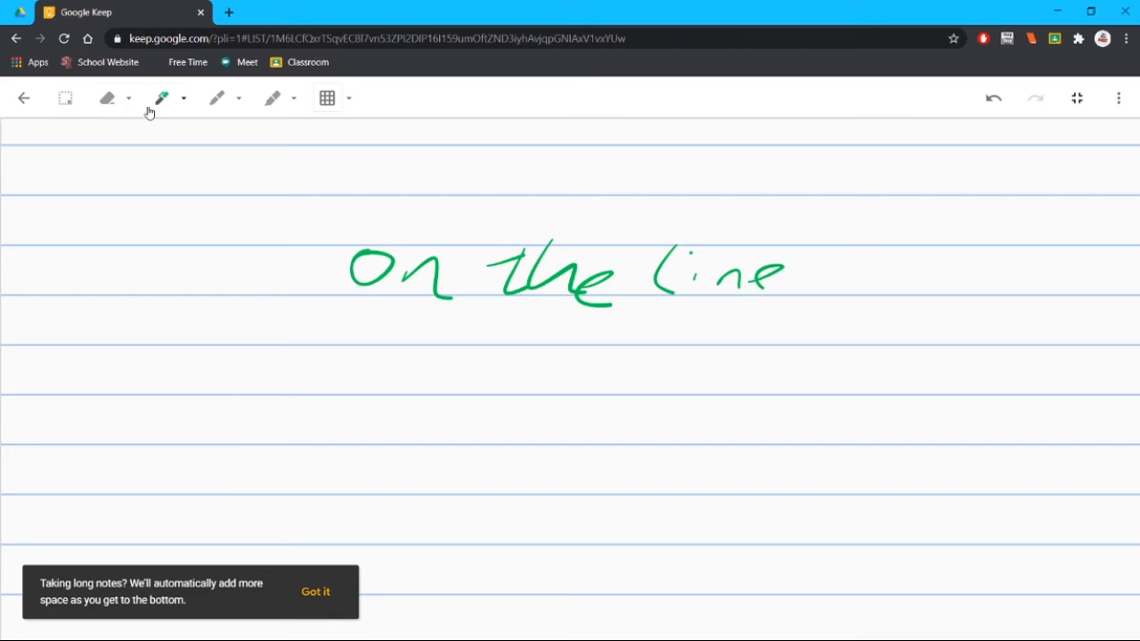
Step: Select the whole handwritten phrase "on the line" and move it up and to the left on the canvas
left_click(71, 105)
left_click_drag(296, 221, 879, 332)
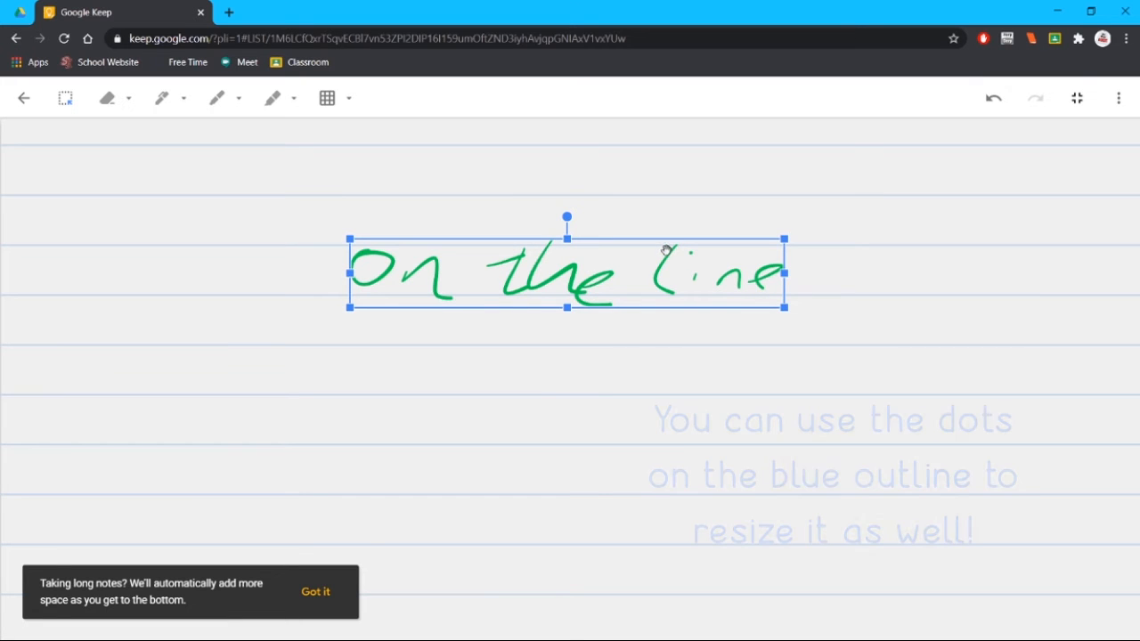
left_click_drag(662, 252, 457, 200)
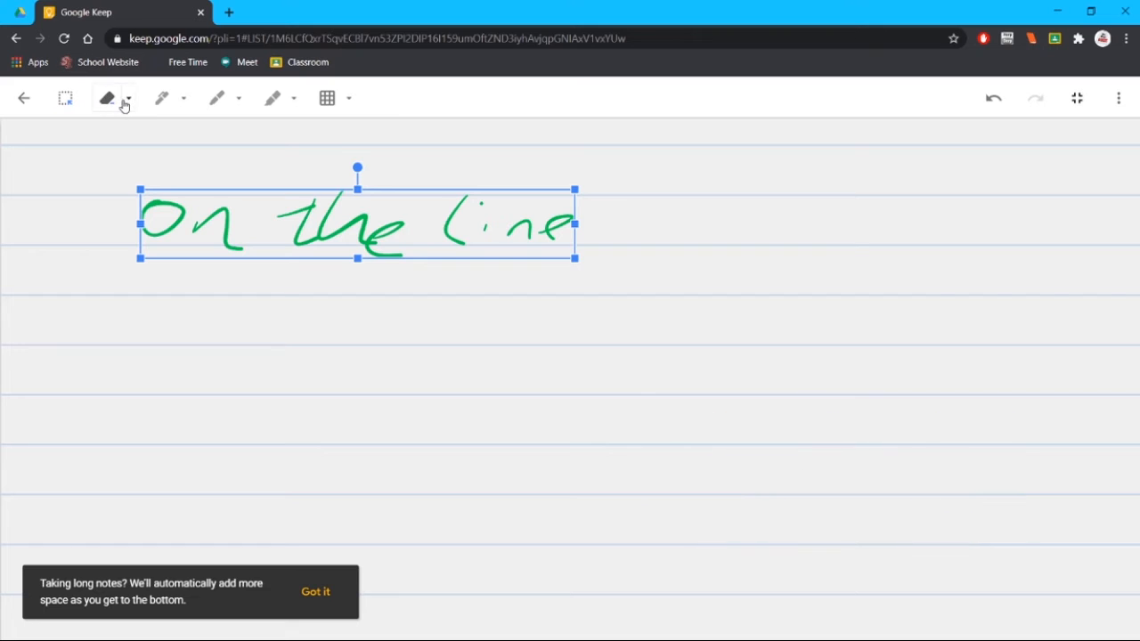
Step: Examine the eraser's Clear Page option and the full colour and size choices of the pen, marker and highlighter
left_click(128, 100)
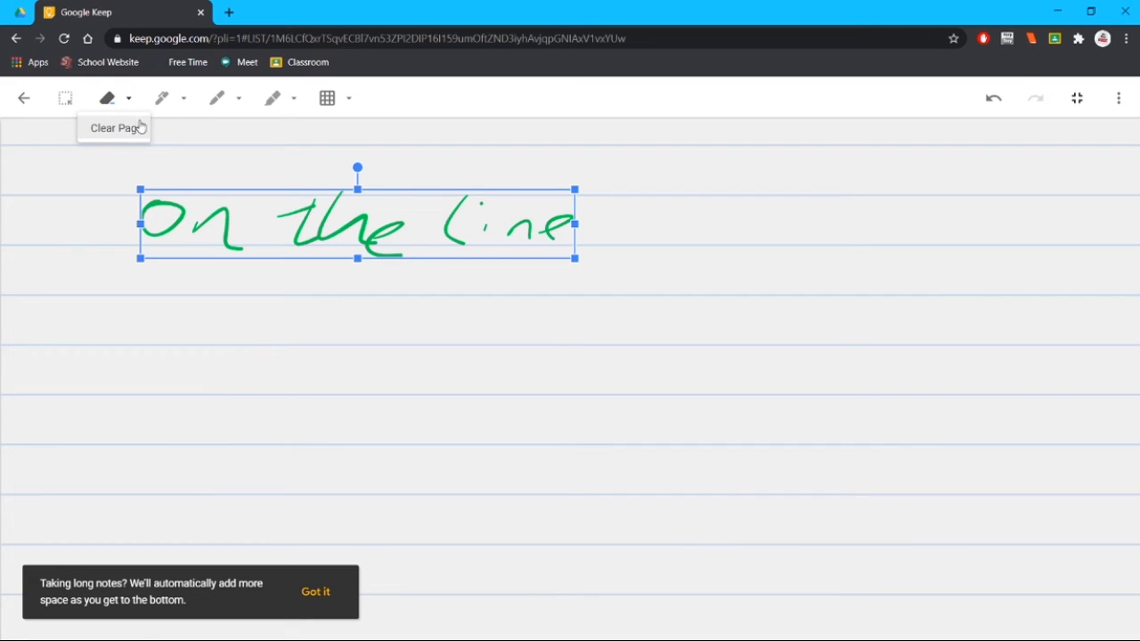
left_click(163, 97)
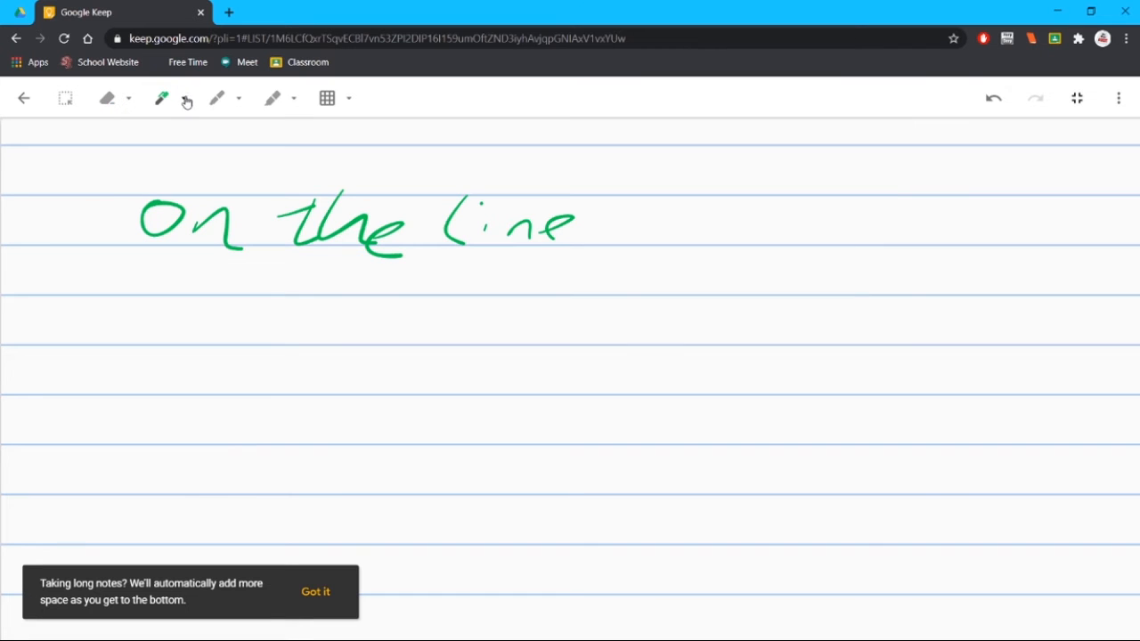
left_click(183, 99)
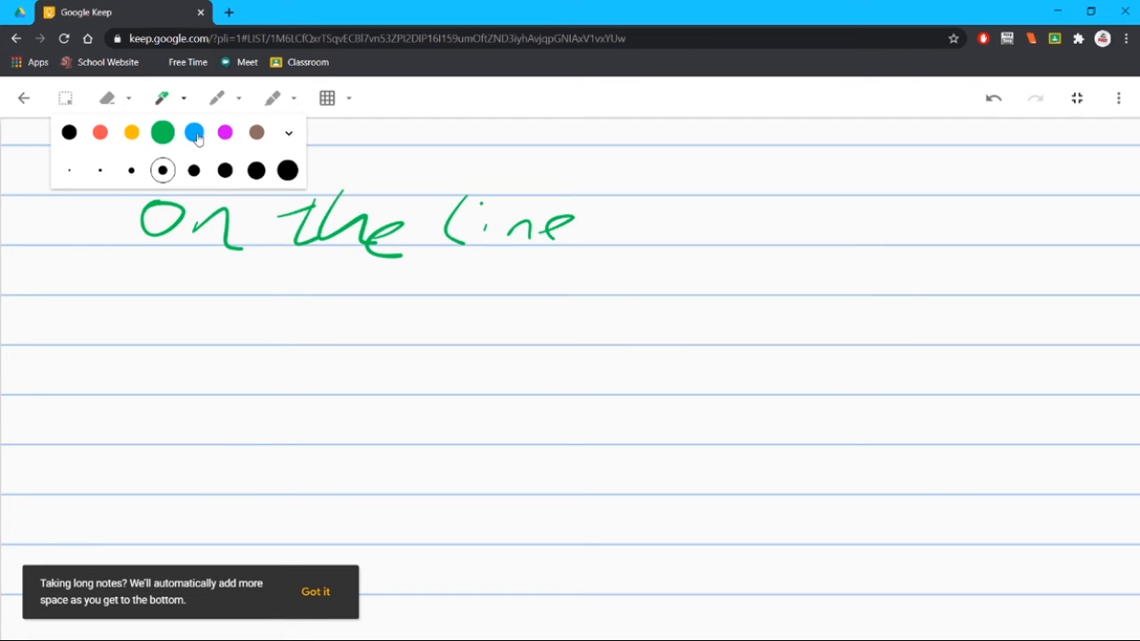
left_click(288, 134)
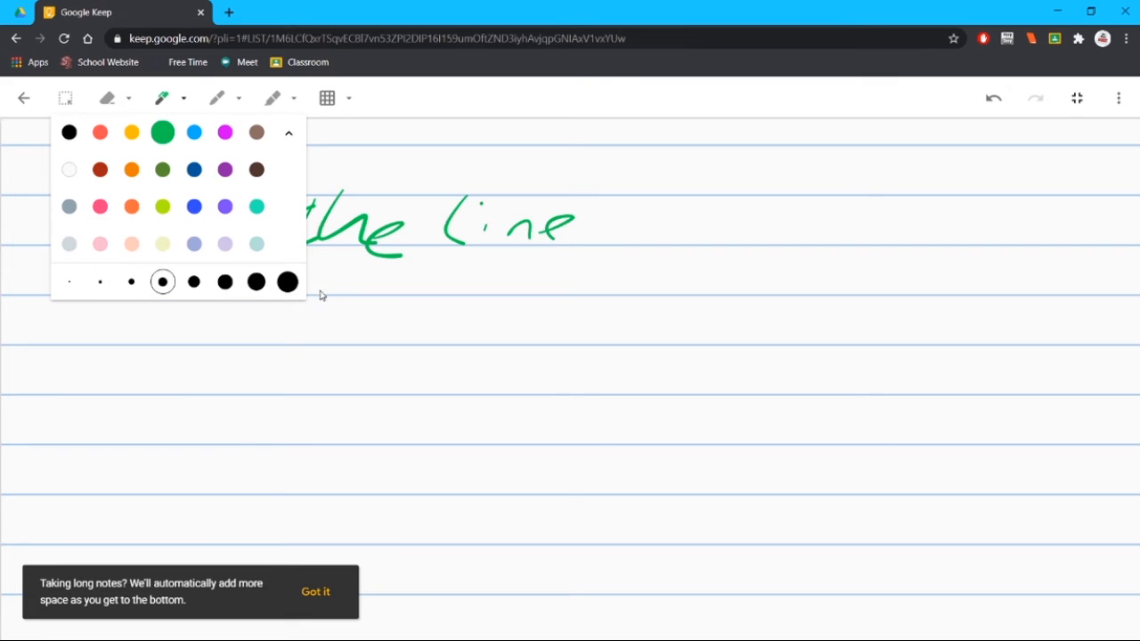
left_click(238, 98)
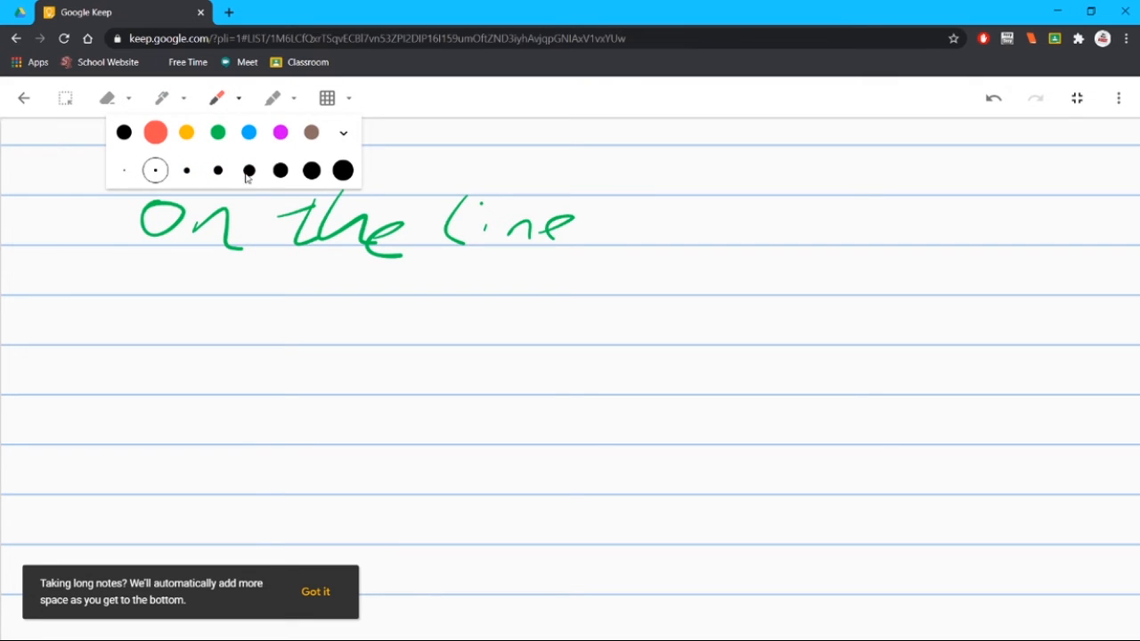
left_click(342, 132)
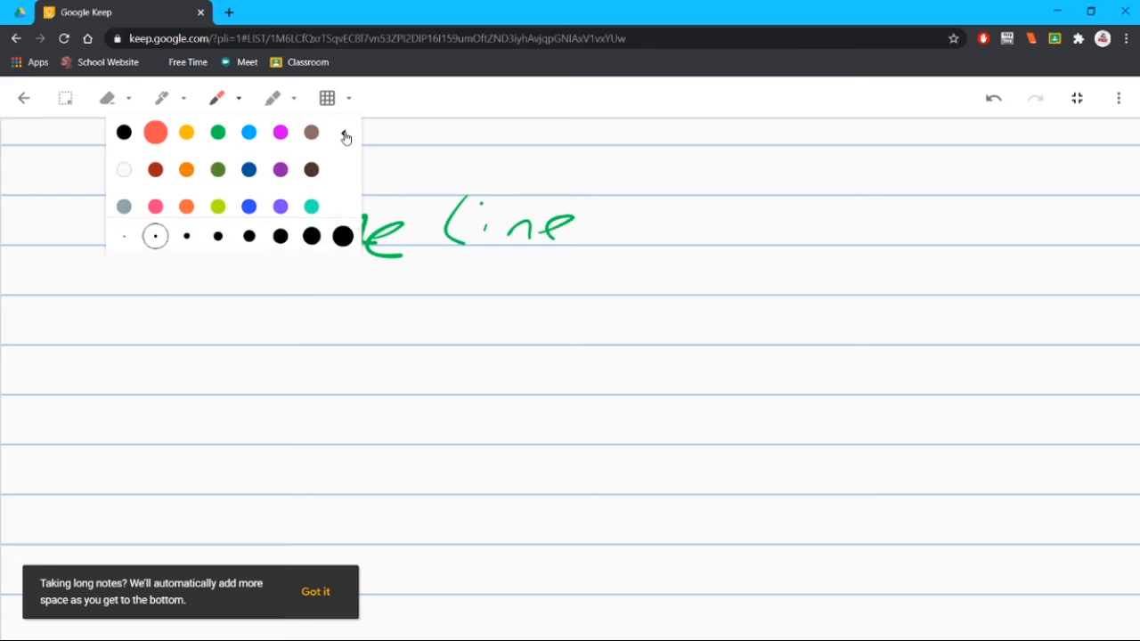
left_click(291, 99)
left_click(398, 136)
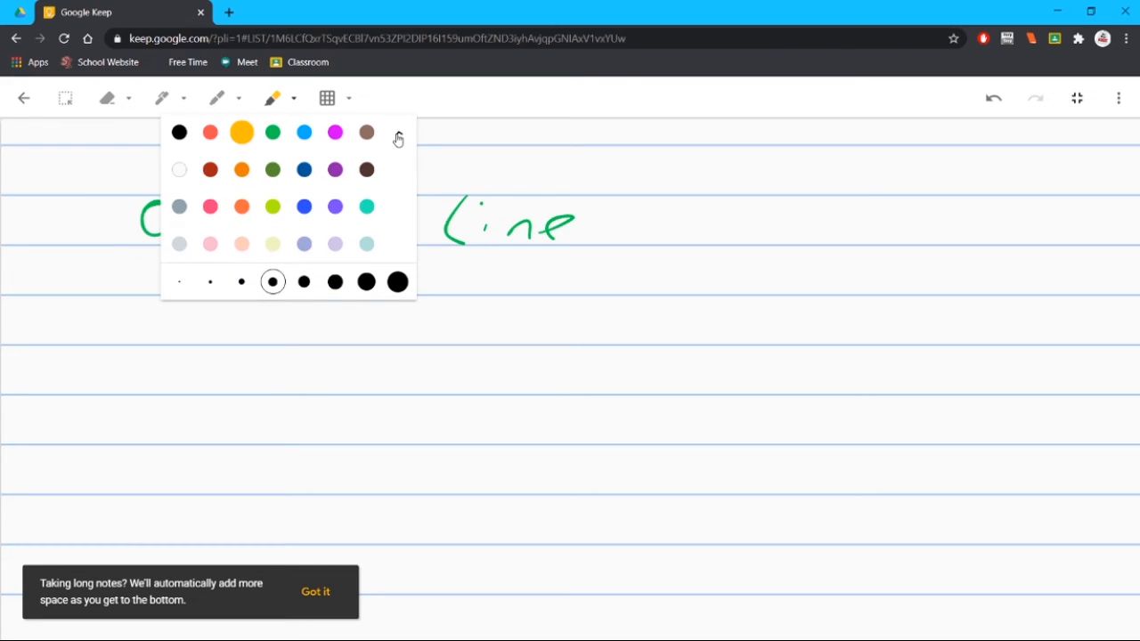
left_click(399, 98)
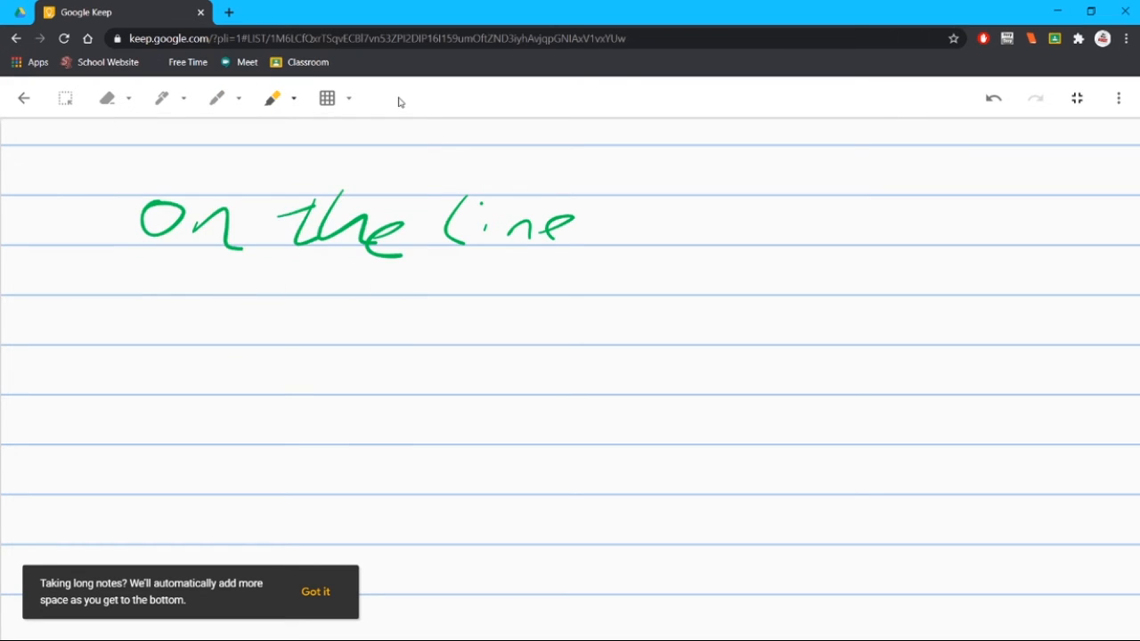
Step: Undo the move of the handwritten phrase and check the drawing's additional options
left_click(995, 101)
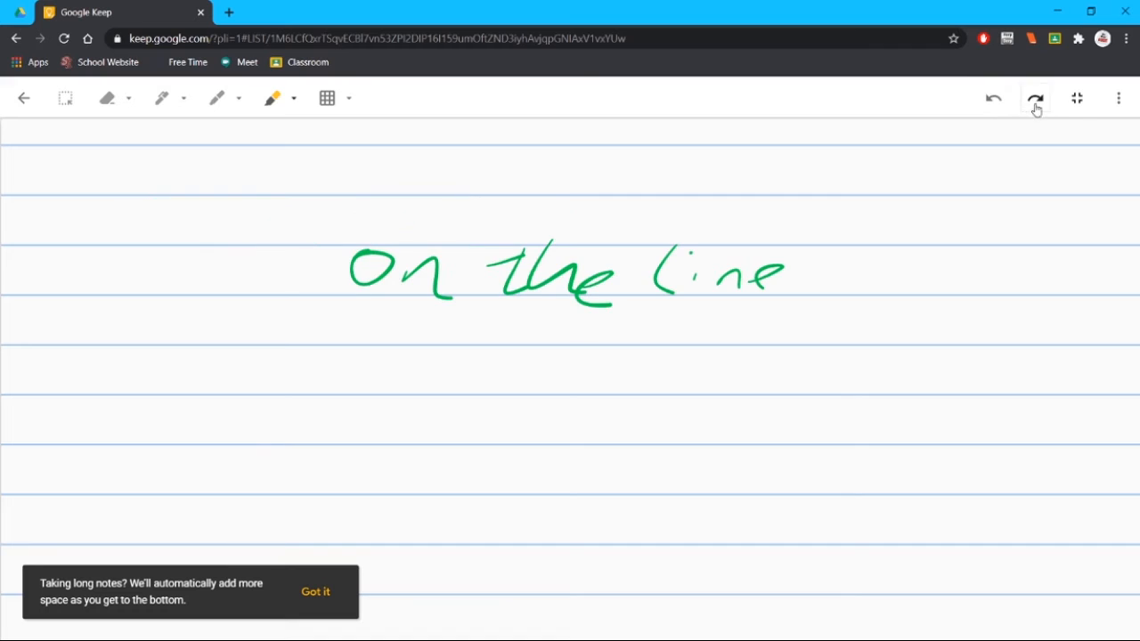
left_click(1118, 103)
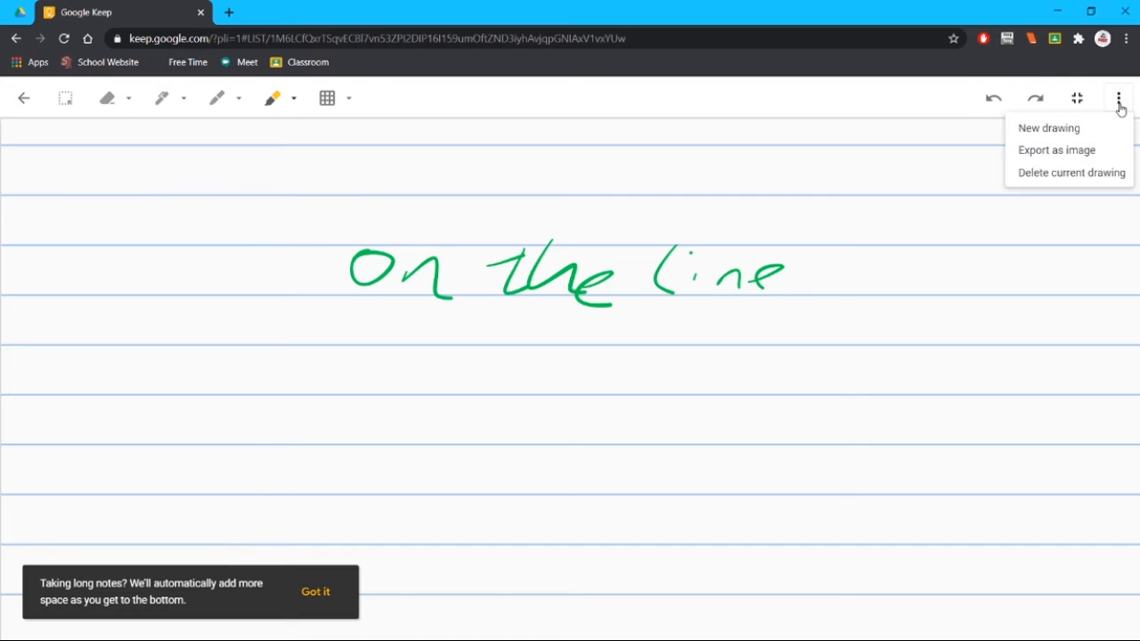
left_click(748, 92)
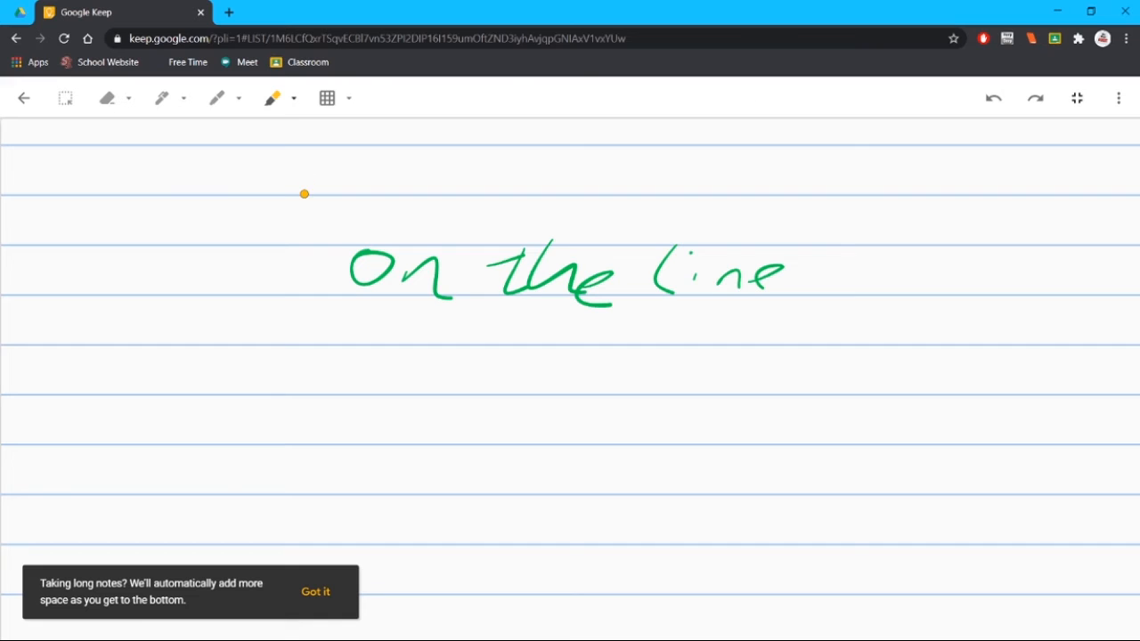
Step: Leave the drawing, uncheck all items in the Monday to-do note and close the note
left_click(24, 98)
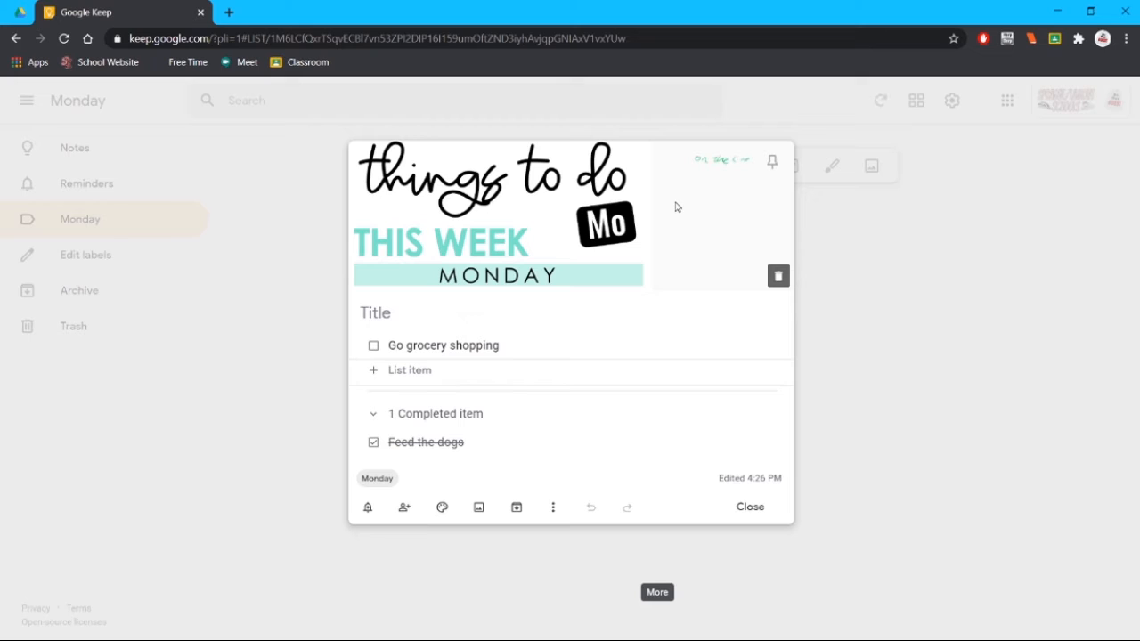
left_click(553, 509)
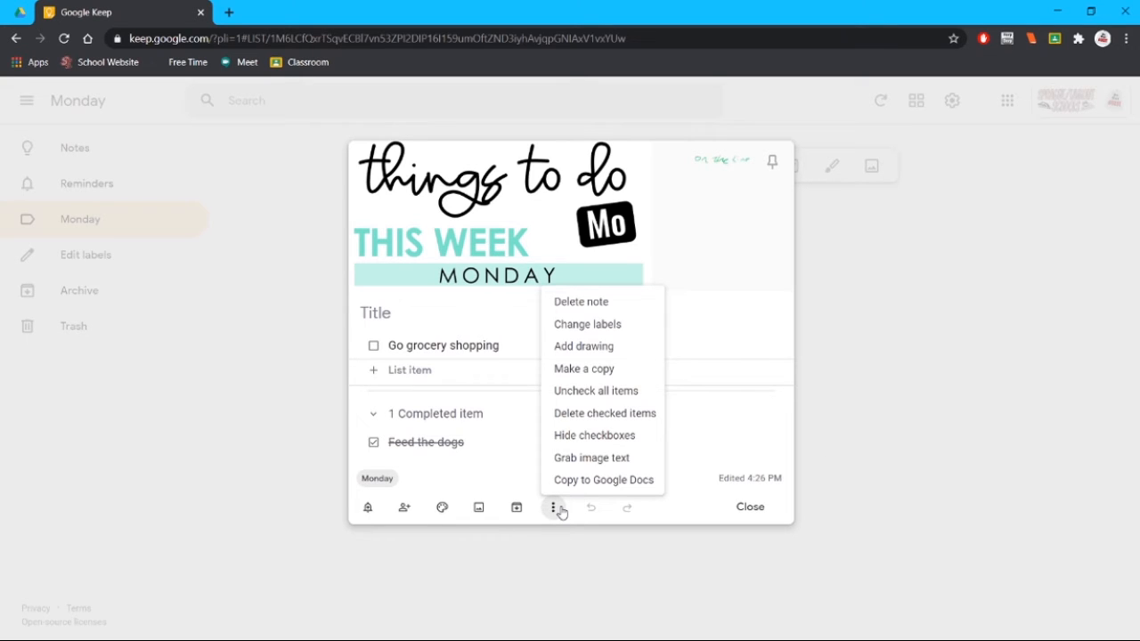
left_click(610, 402)
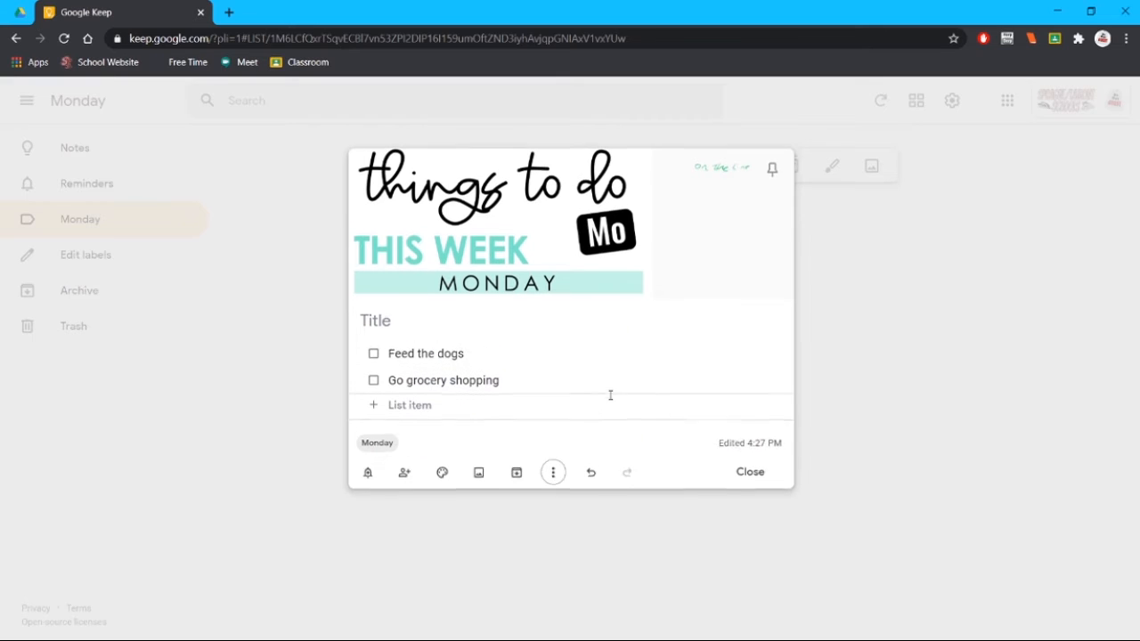
left_click(551, 487)
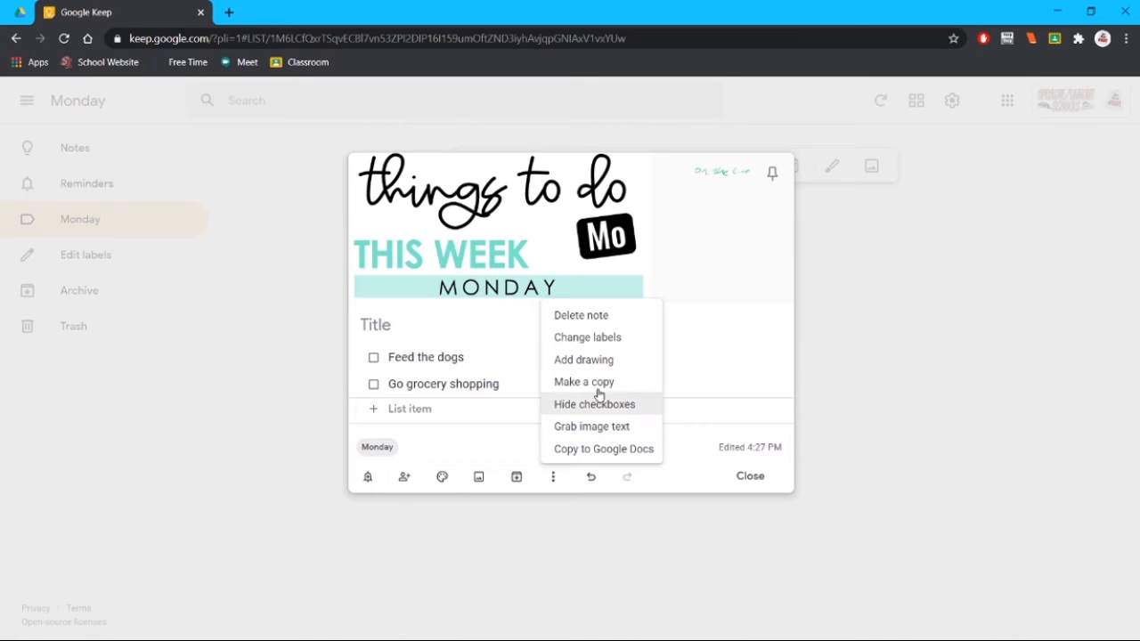
left_click(762, 478)
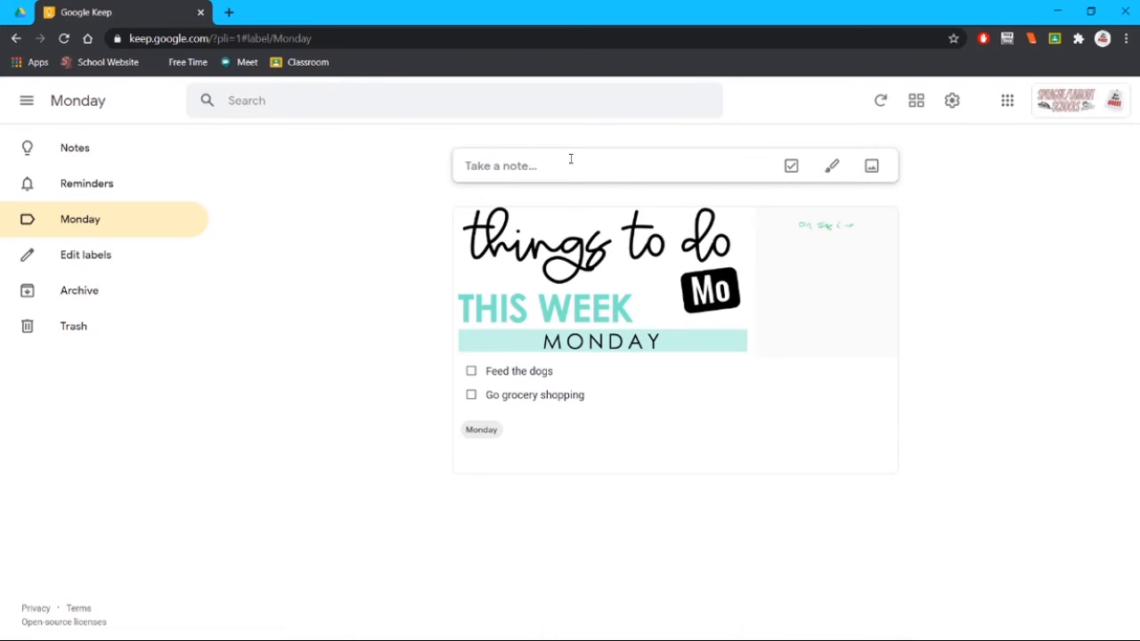
Step: Create a note with the text "New note" and add the photo of the handwritten letter from the Downloads folder
left_click(570, 163)
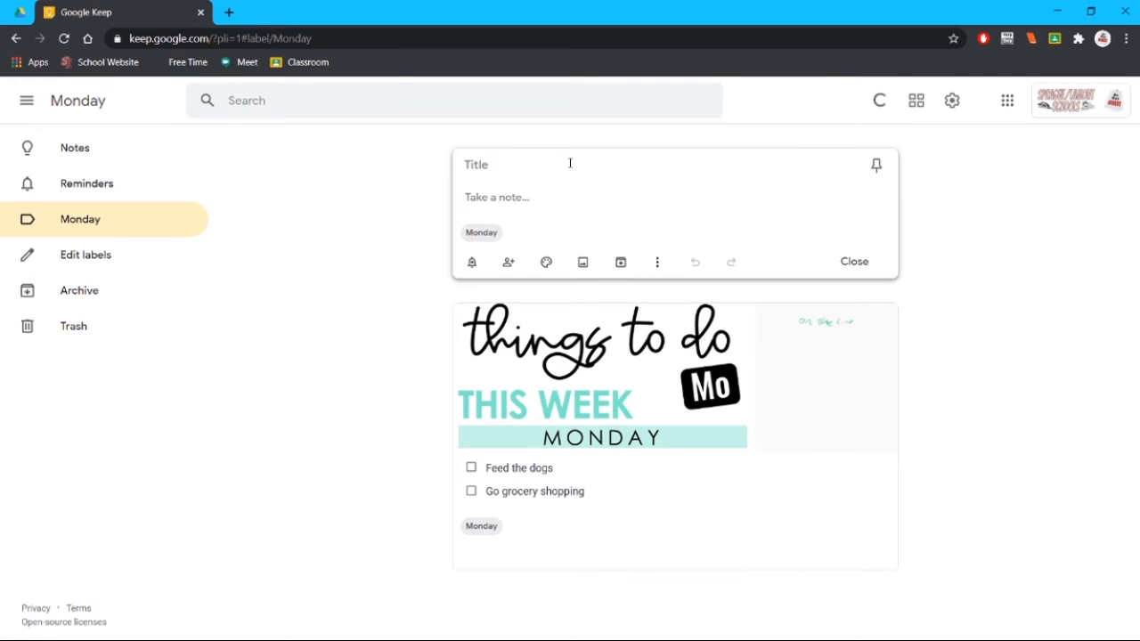
type("New note")
left_click(583, 261)
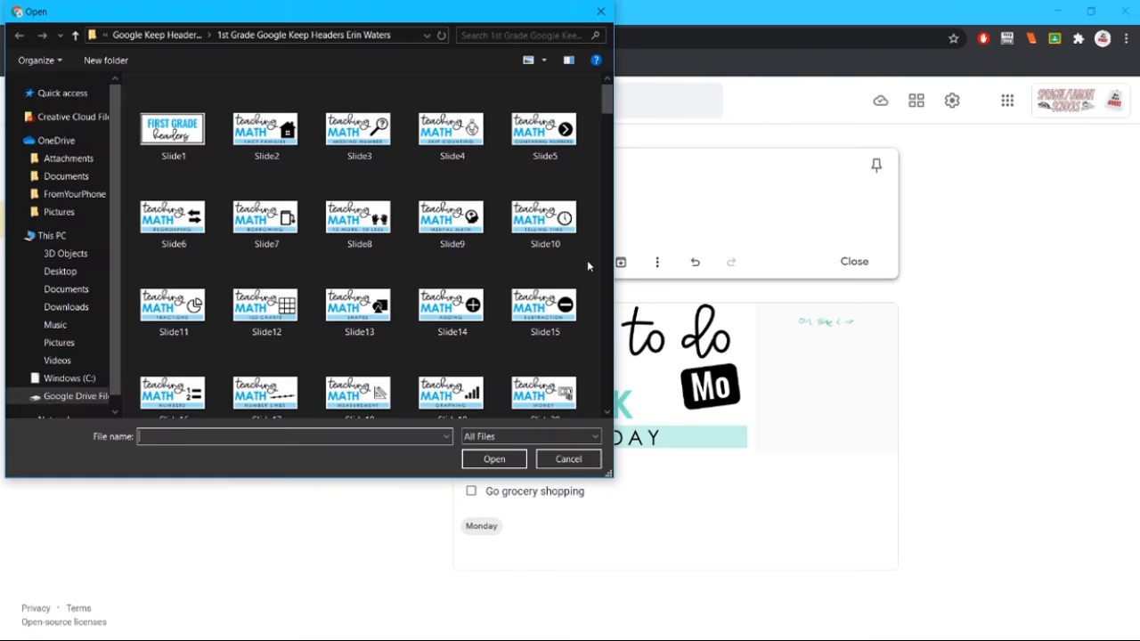
left_click(66, 306)
left_click(166, 131)
double_click(167, 131)
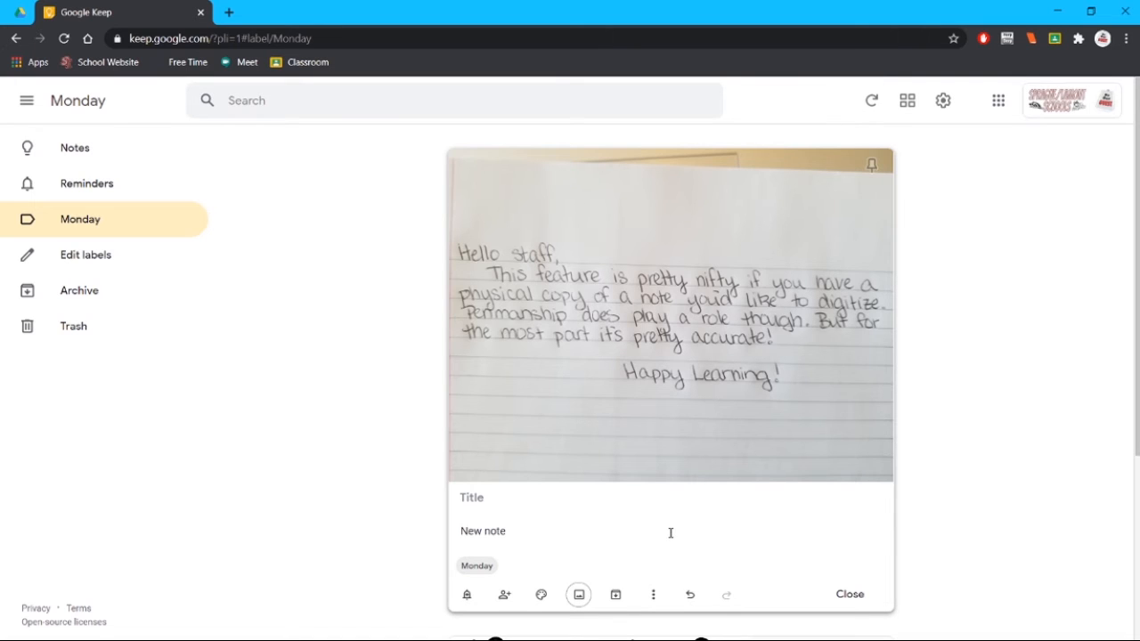
Step: Grab the image text from the handwritten letter into the note and compare it with the photo
left_click(653, 597)
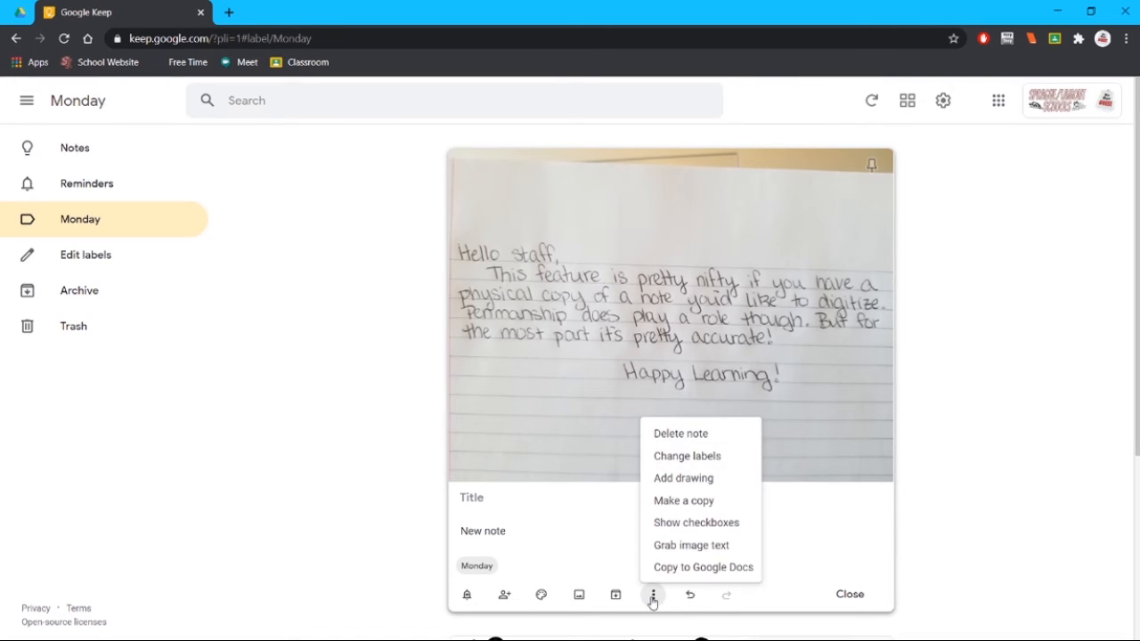
left_click(690, 546)
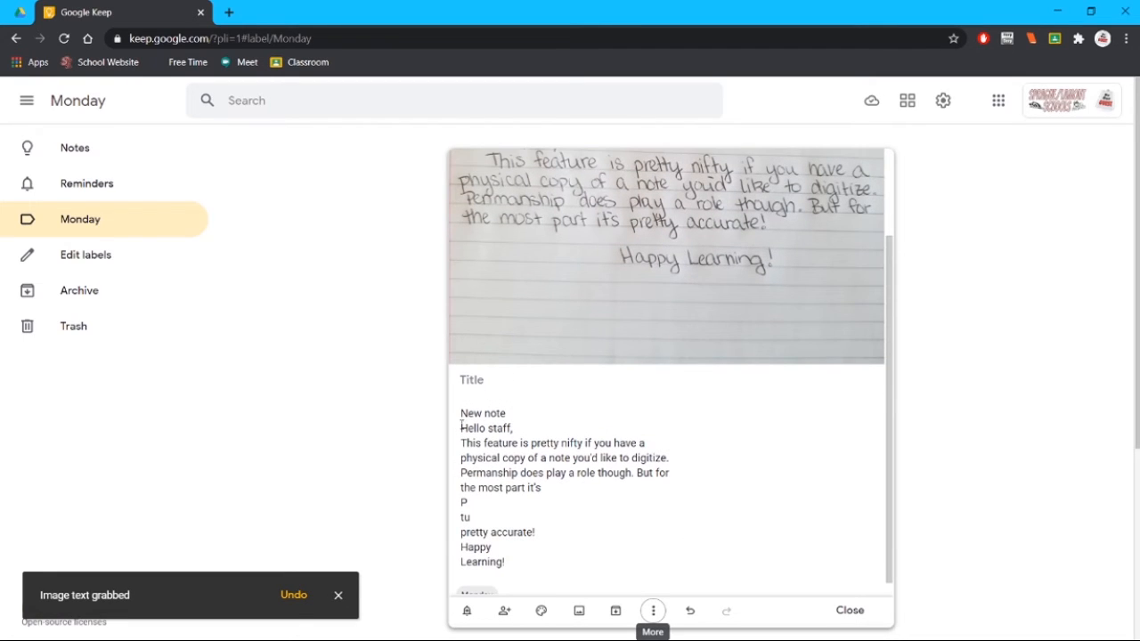
scroll(516, 294, "up", 1)
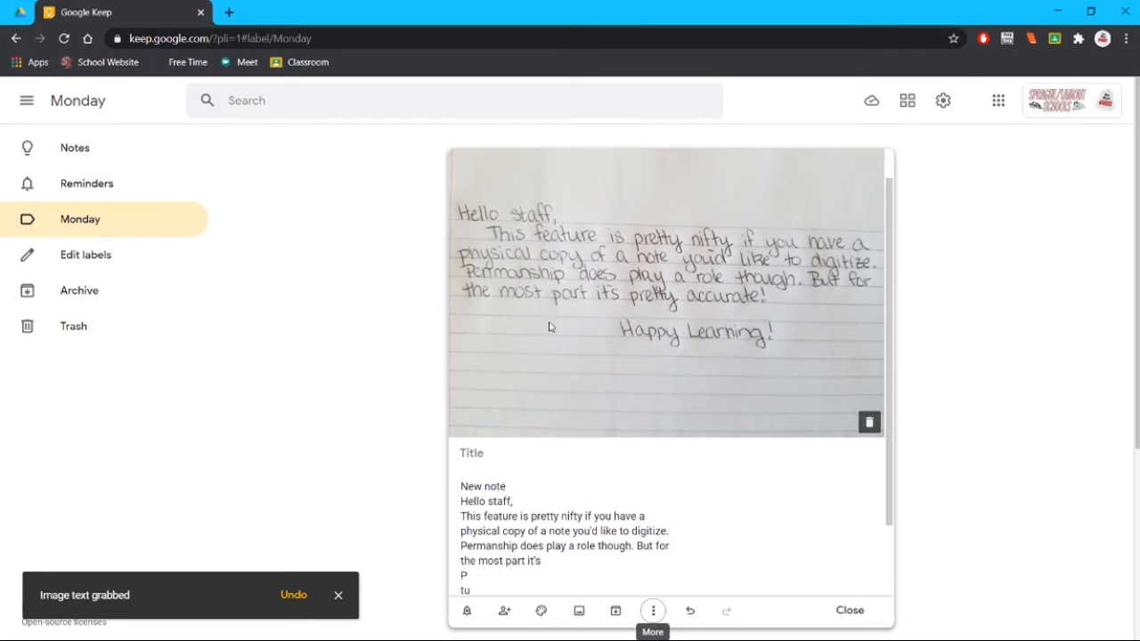
scroll(668, 290, "down", 1)
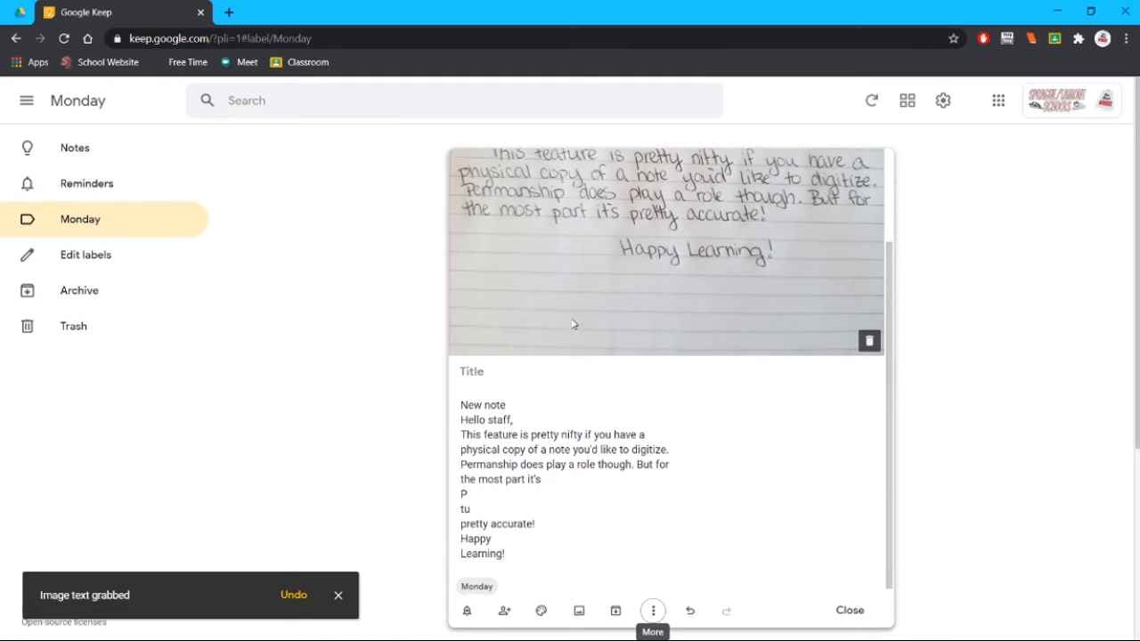
scroll(575, 324, "up", 1)
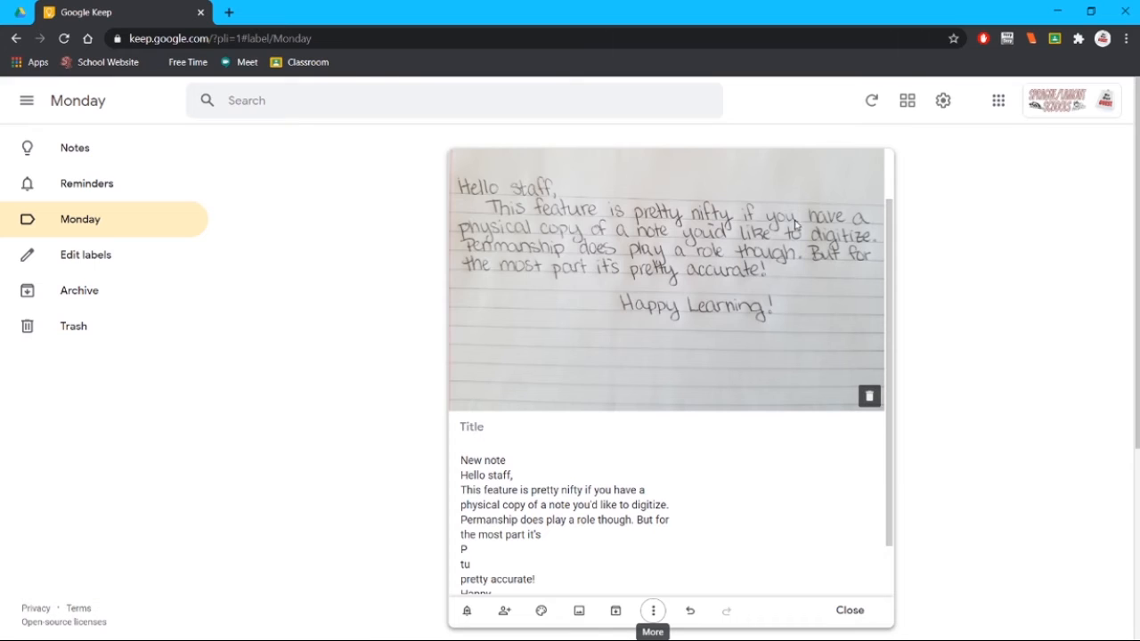
scroll(749, 387, "down", 1)
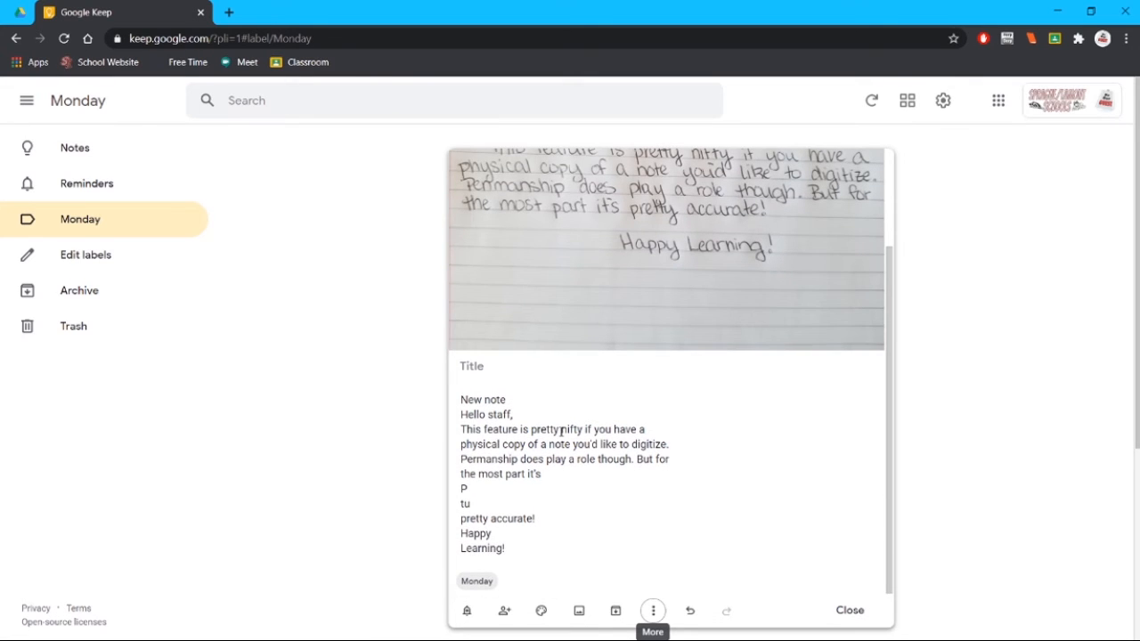
left_click_drag(465, 430, 586, 430)
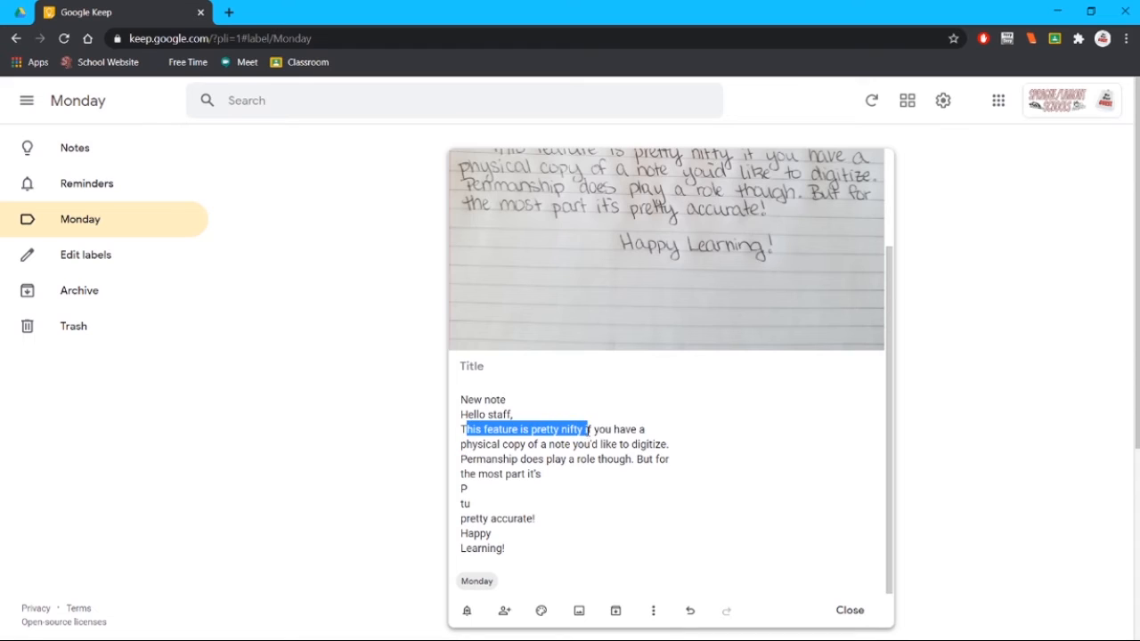
left_click(587, 430)
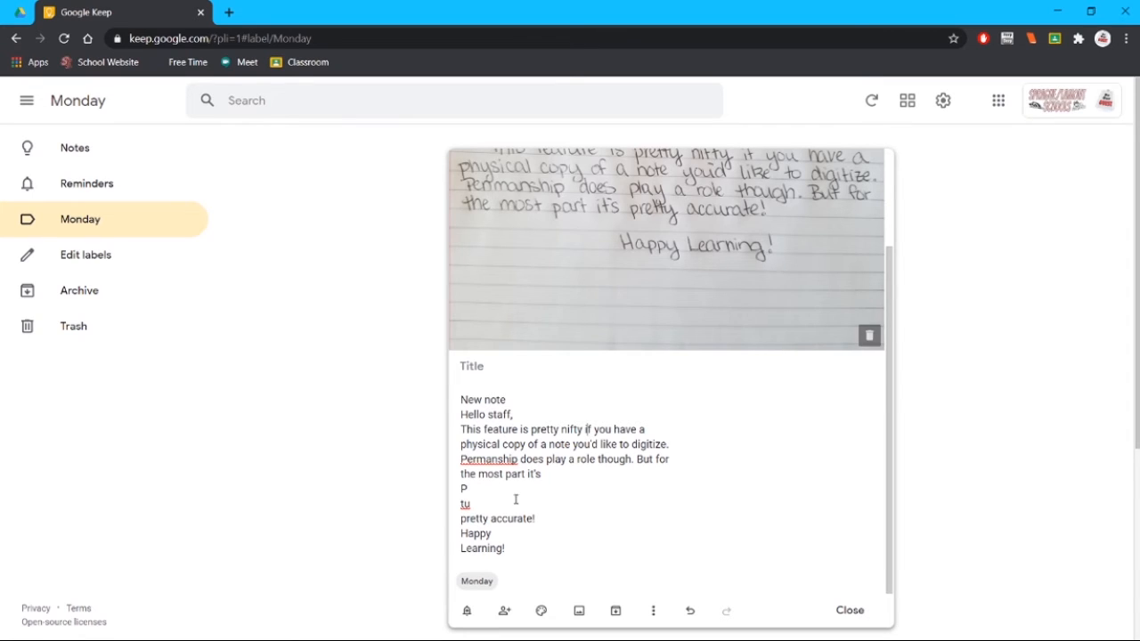
Step: Delete the stray "P" and "tu" lines from the grabbed text, correct the misread word to "Penmanship" and close the note
left_click_drag(480, 504, 459, 489)
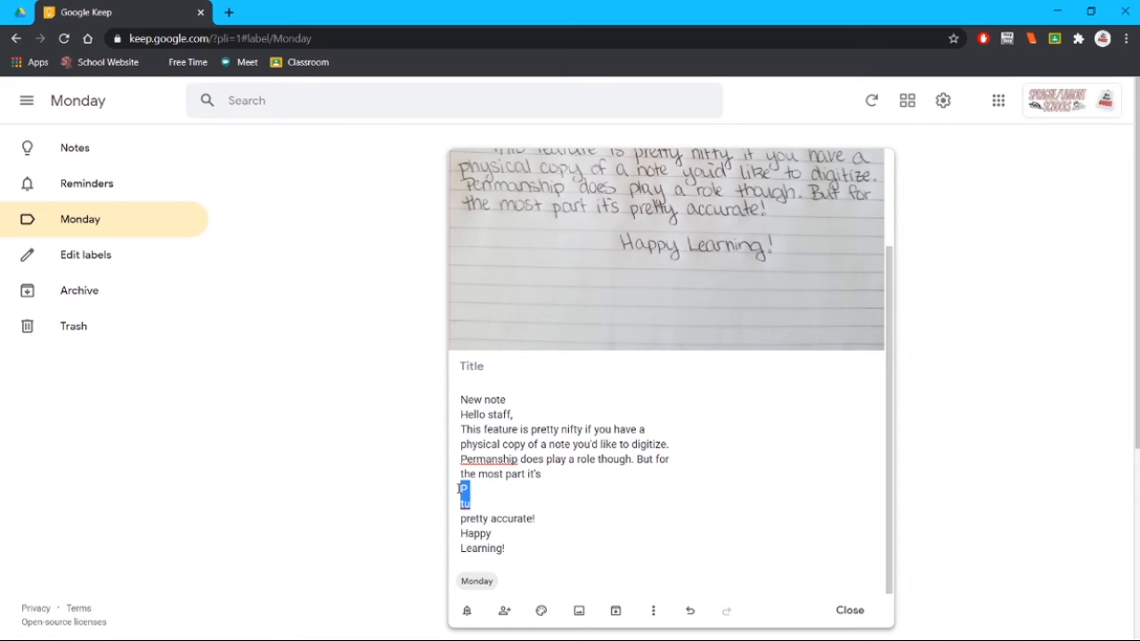
key("BackSpace")
key("BackSpace")
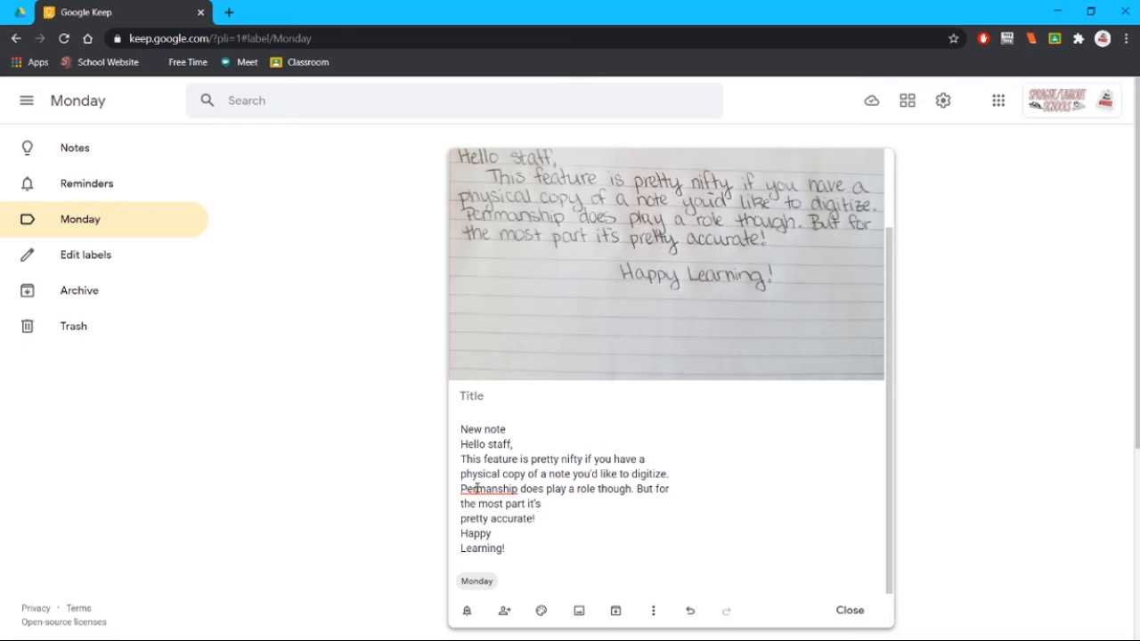
left_click(478, 489)
key("BackSpace")
type("n")
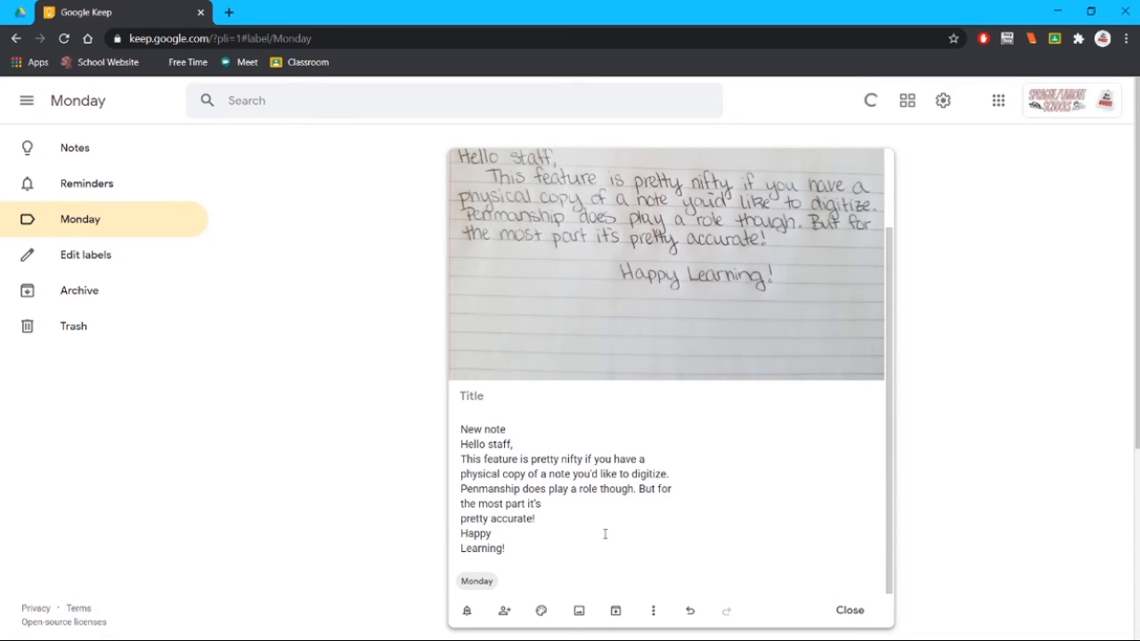
scroll(605, 534, "up", 2)
scroll(604, 534, "down", 2)
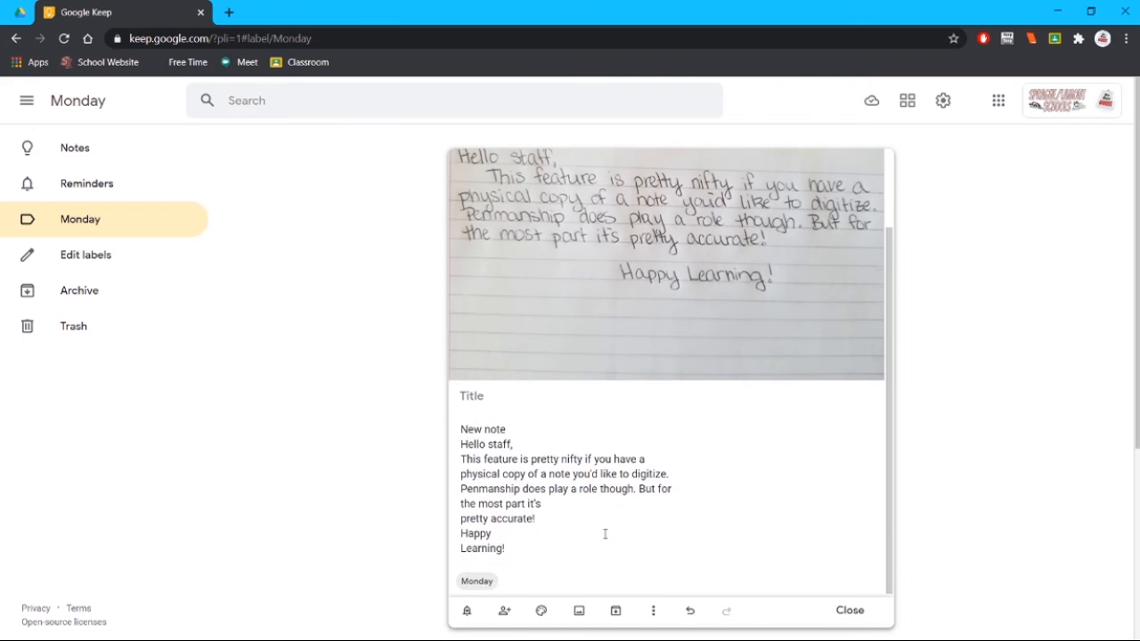
left_click(851, 611)
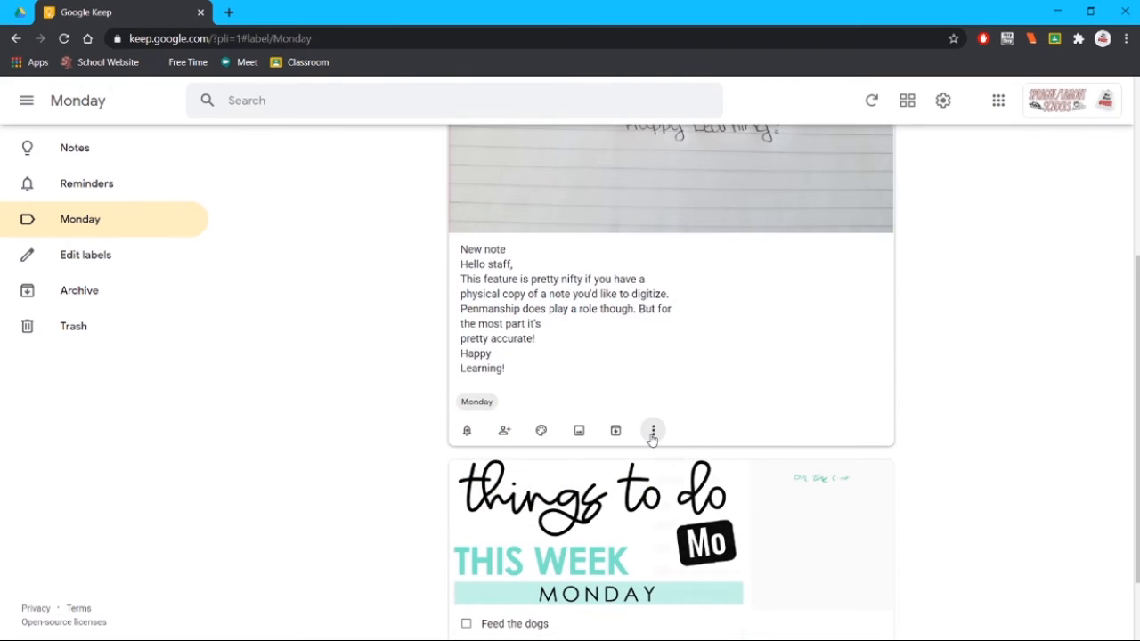
Step: Check the handwritten-letter note's additional options, such as Copy to Google Docs, and look through all notes
left_click(653, 431)
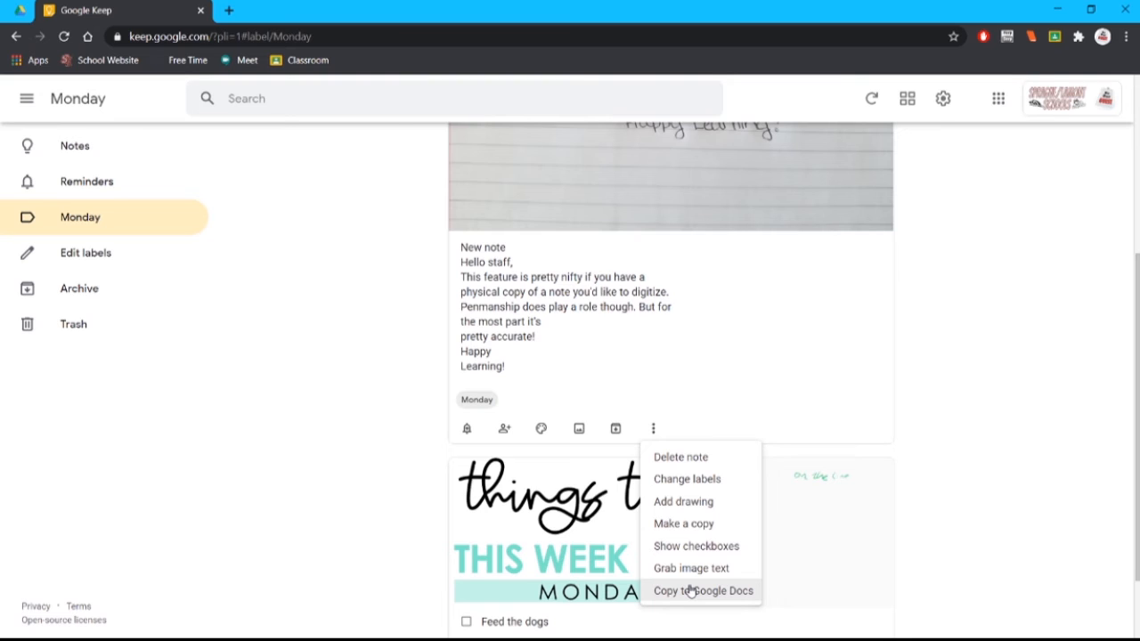
left_click(422, 457)
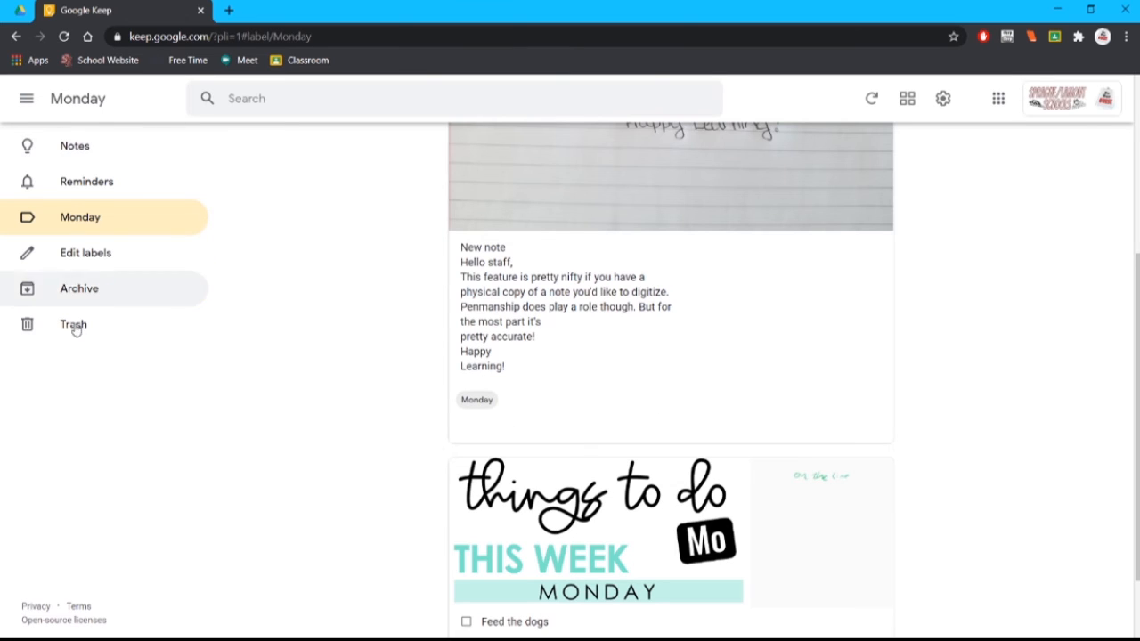
left_click(66, 147)
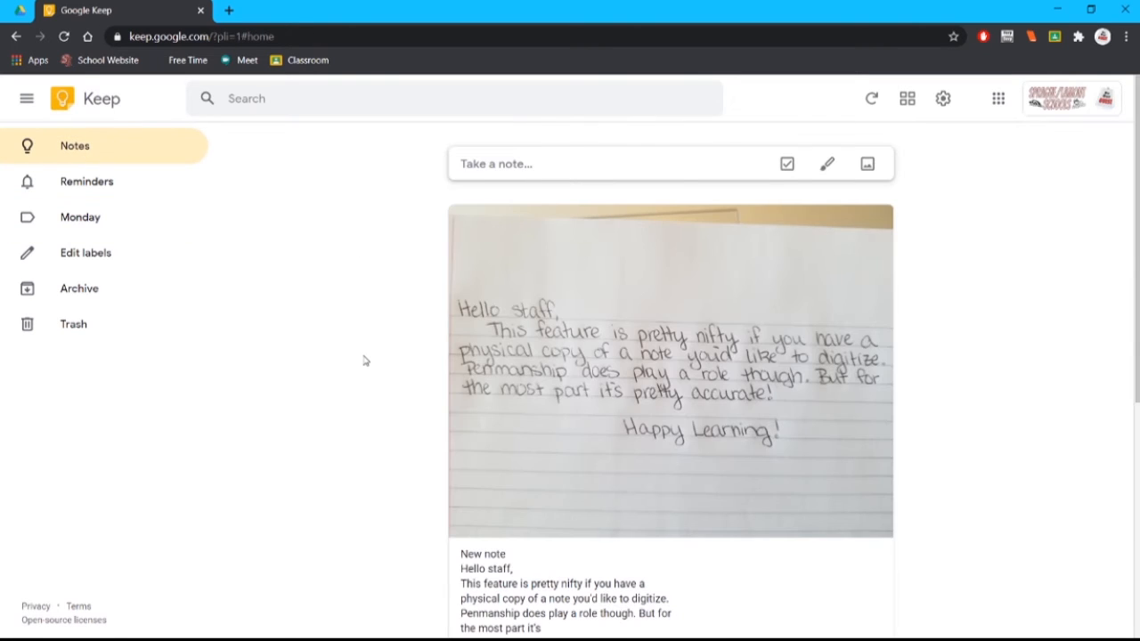
scroll(363, 359, "down", 3)
scroll(363, 361, "down", 1)
scroll(363, 361, "up", 5)
Step: View the reminders, the notes labelled Monday, the label editing options and the archived notes
left_click(108, 185)
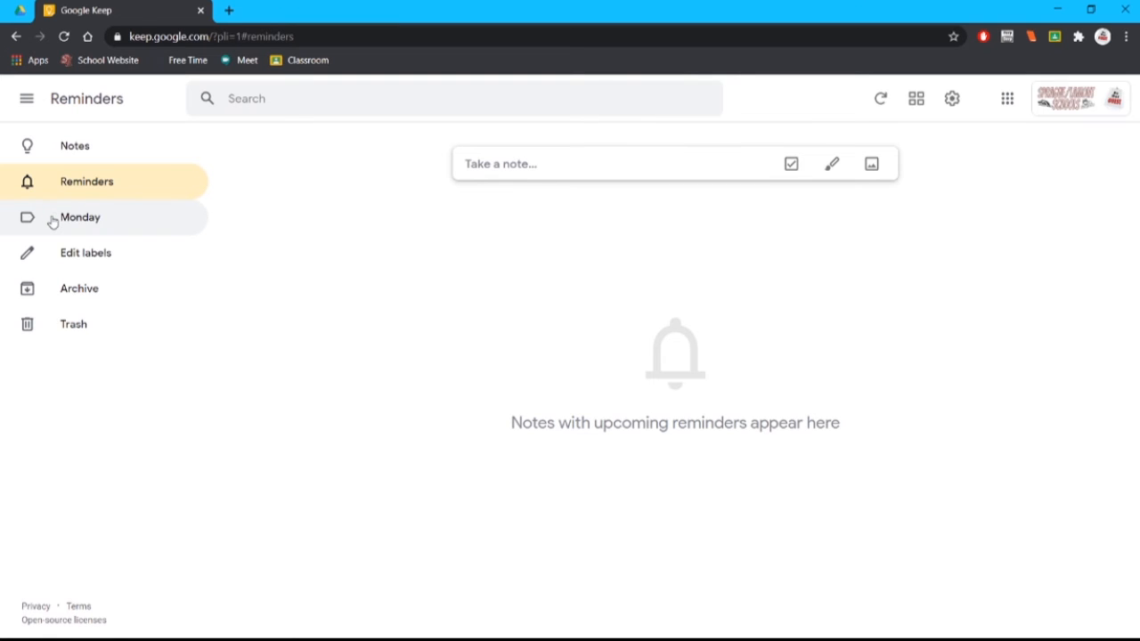
left_click(53, 221)
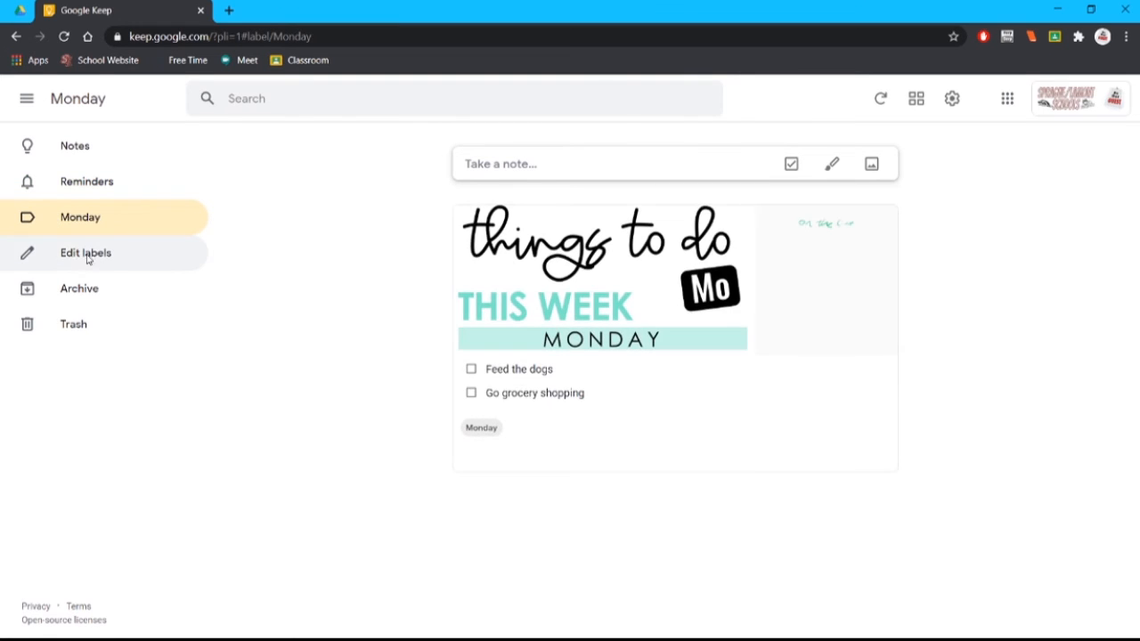
left_click(88, 259)
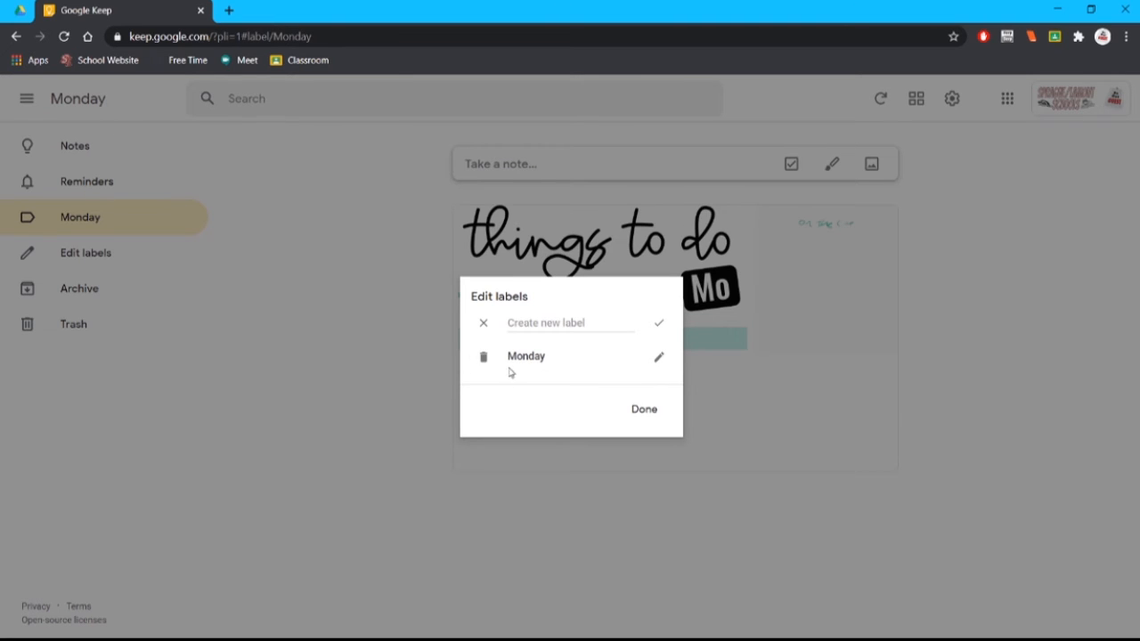
key("Escape")
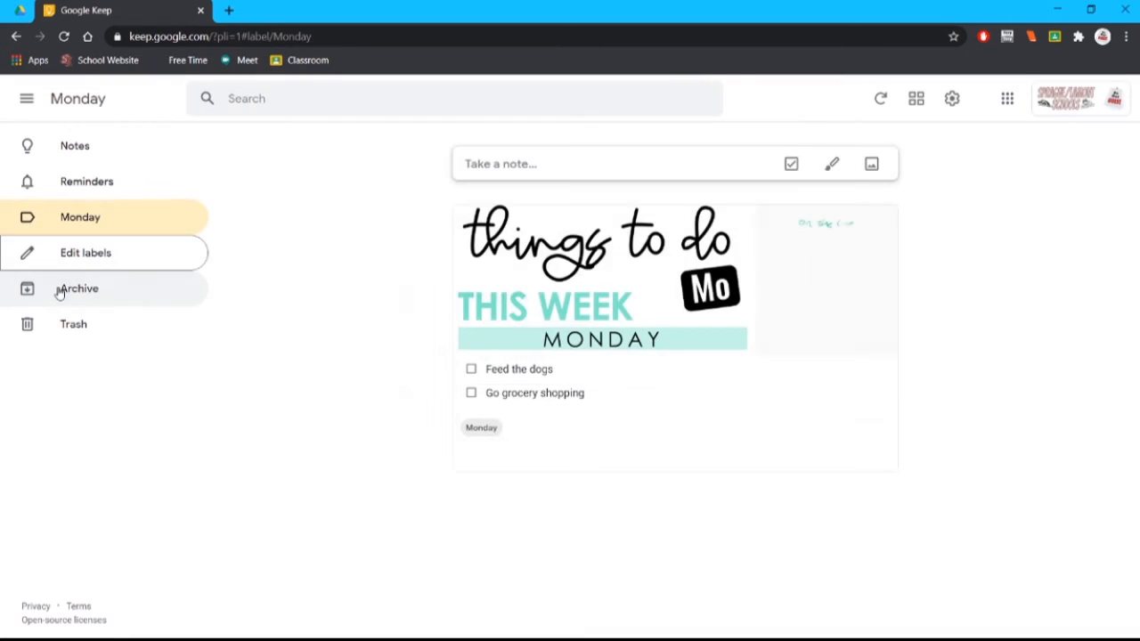
left_click(59, 293)
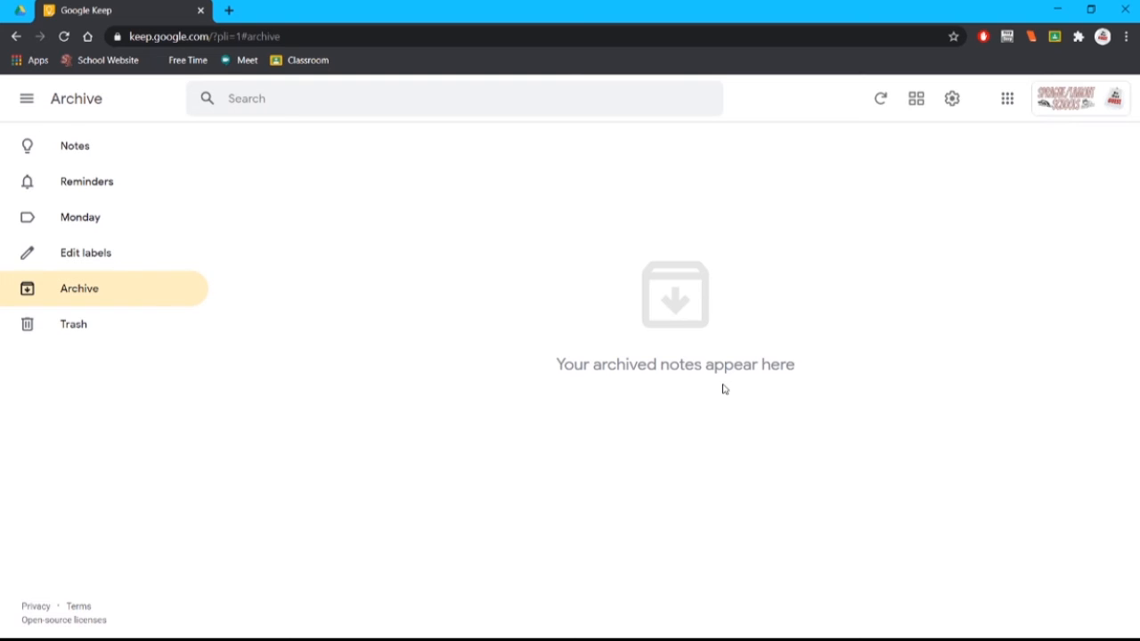
Step: Look through the trashed notes and permanently empty the trash
left_click(85, 324)
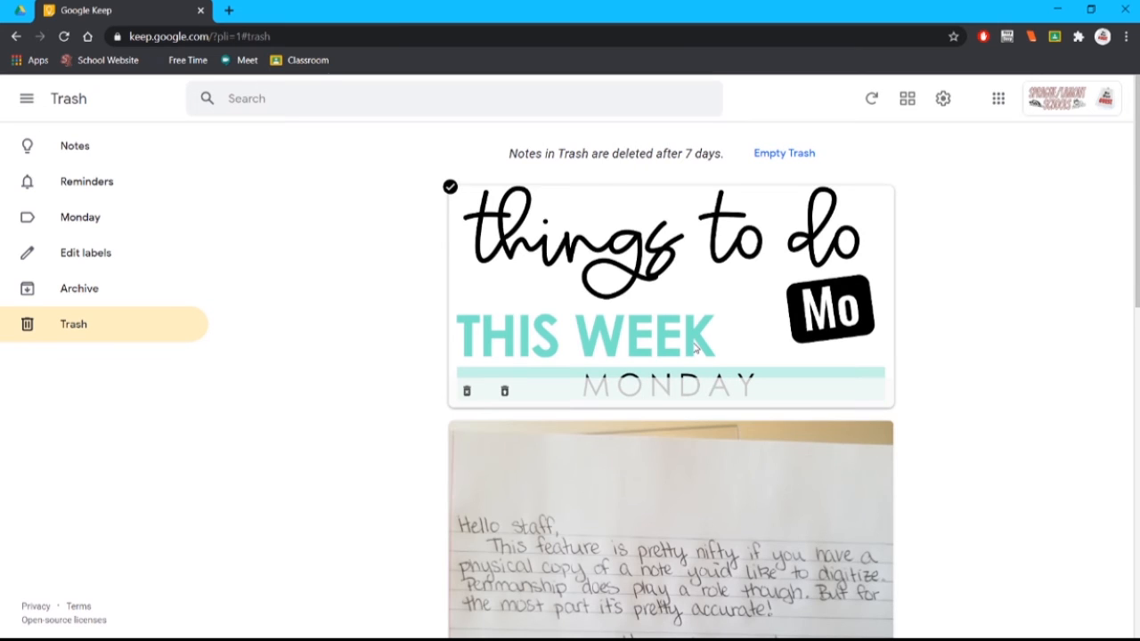
scroll(695, 347, "down", 10)
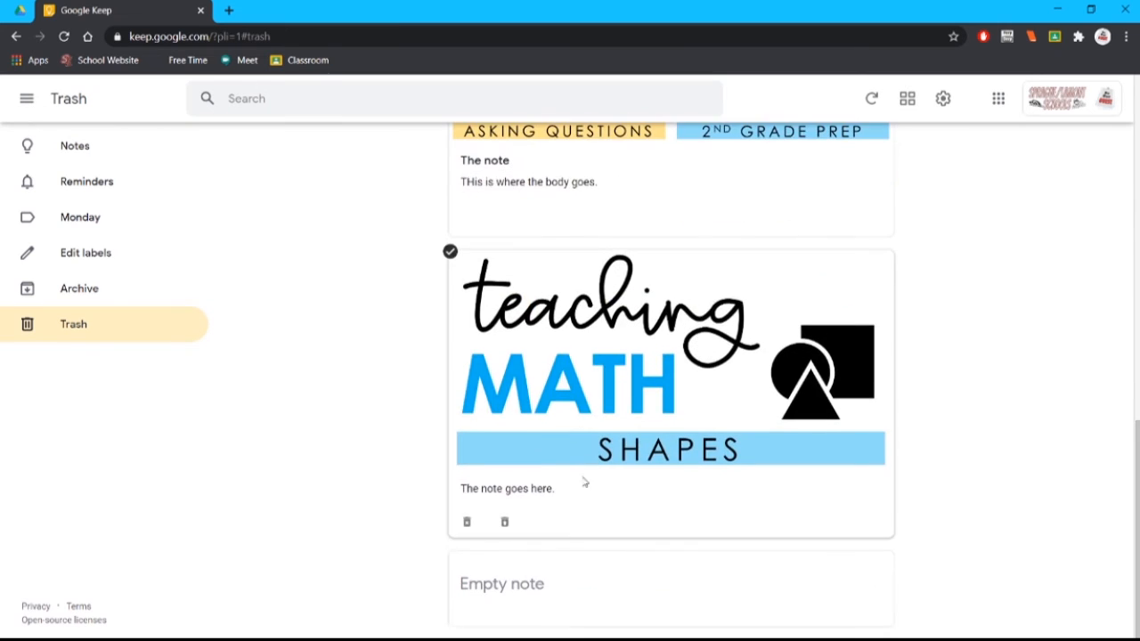
scroll(730, 458, "up", 1)
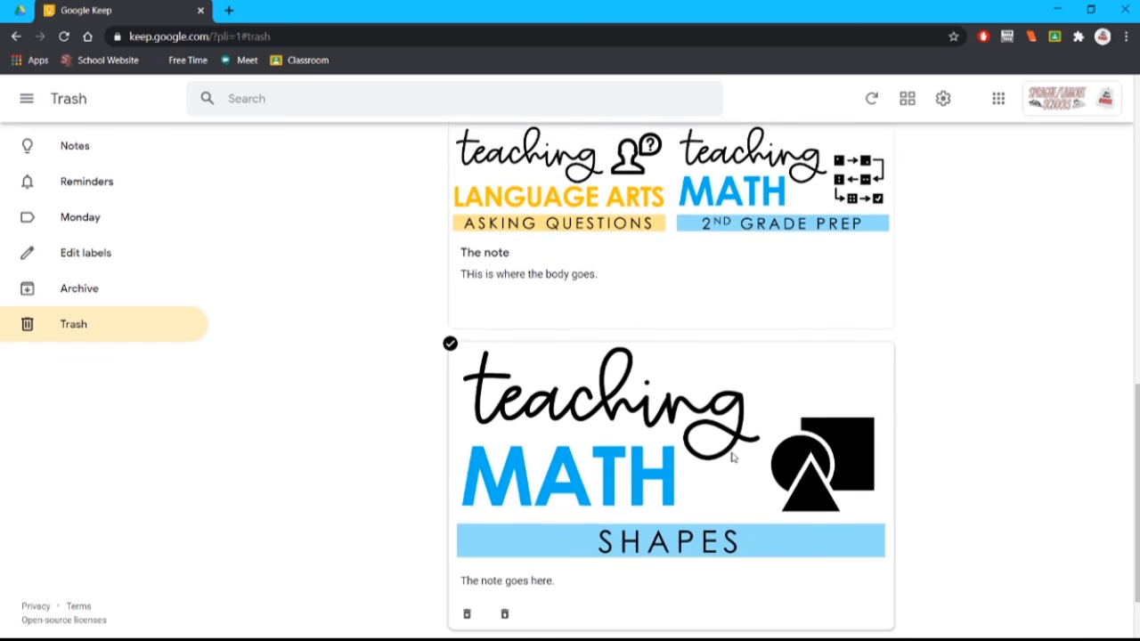
scroll(732, 457, "up", 8)
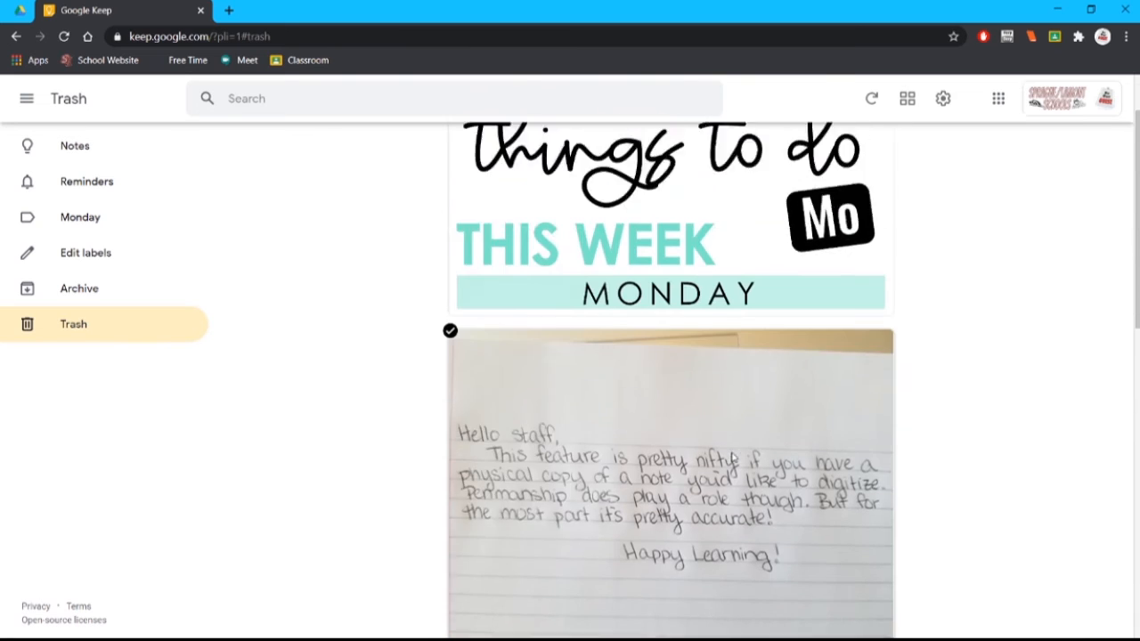
scroll(736, 458, "up", 2)
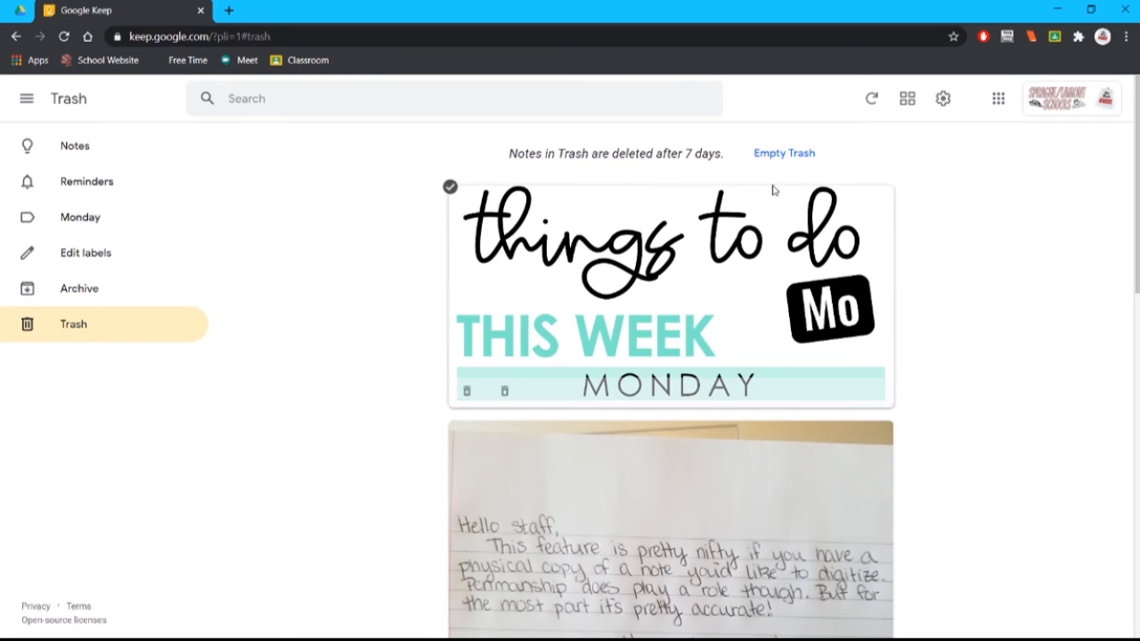
left_click(783, 155)
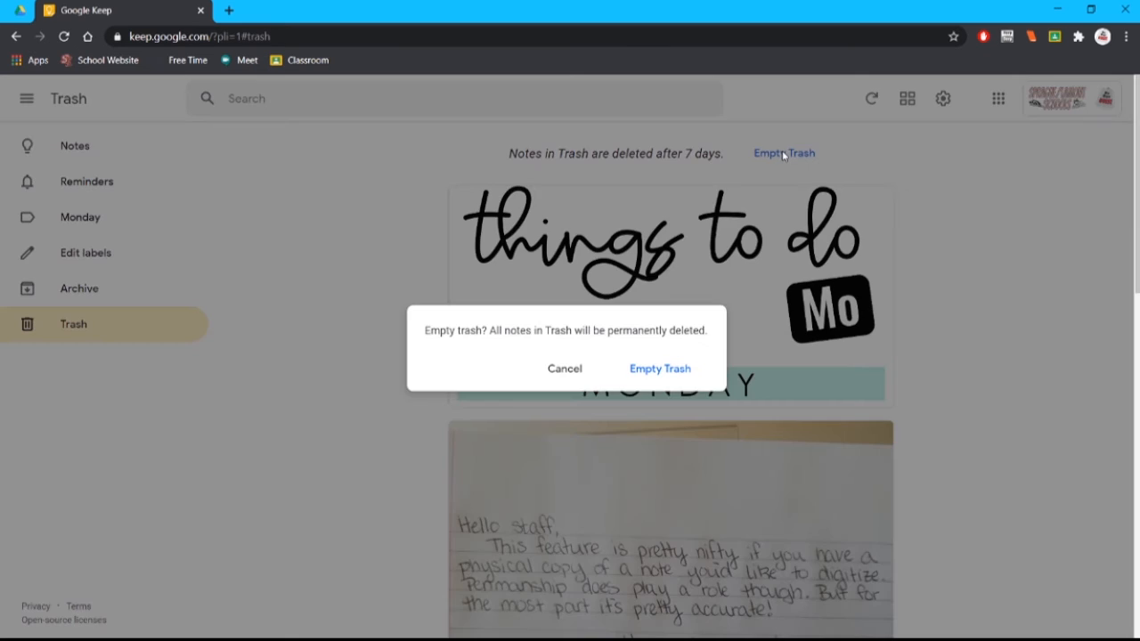
left_click(668, 375)
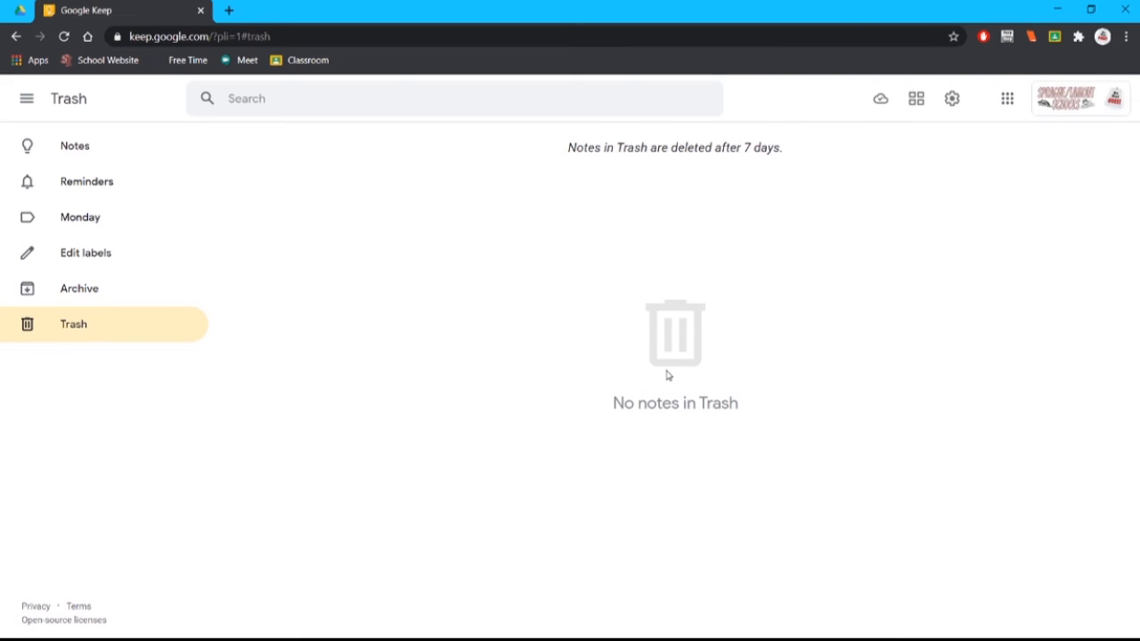
Step: Search all notes for "staff", check the matching note, clear the search and return to the notes overview
left_click(89, 145)
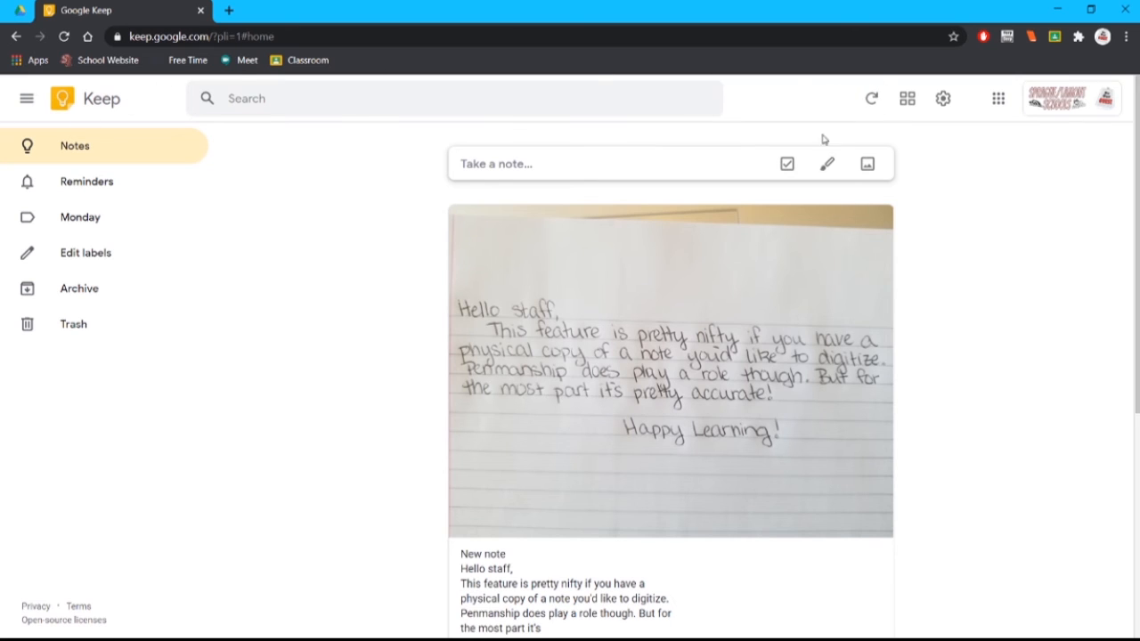
left_click(421, 105)
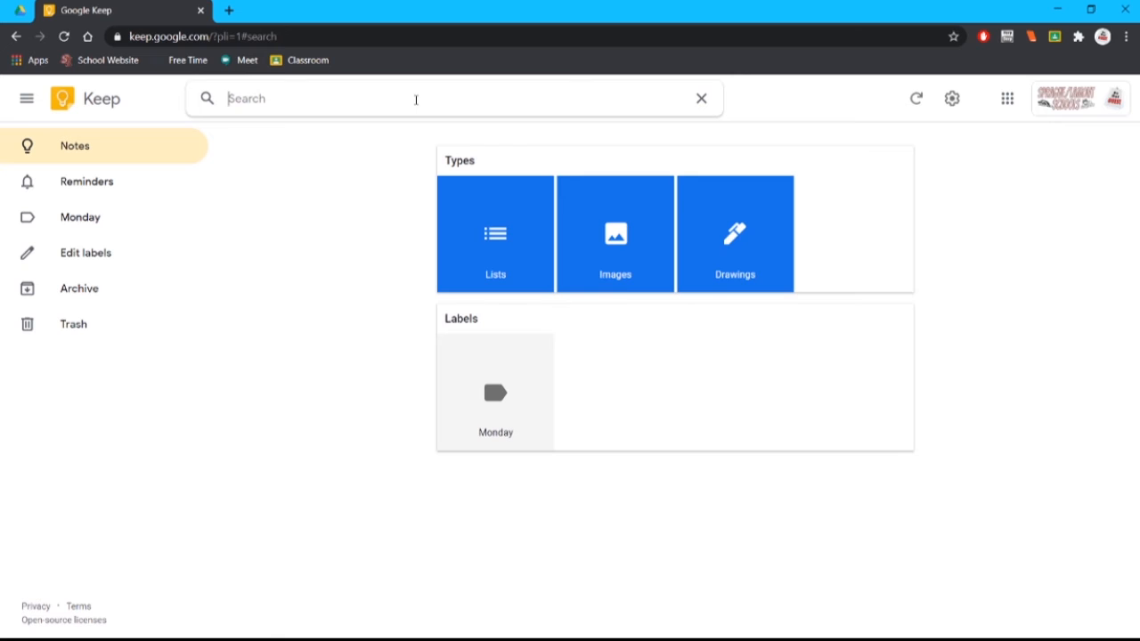
type("staff")
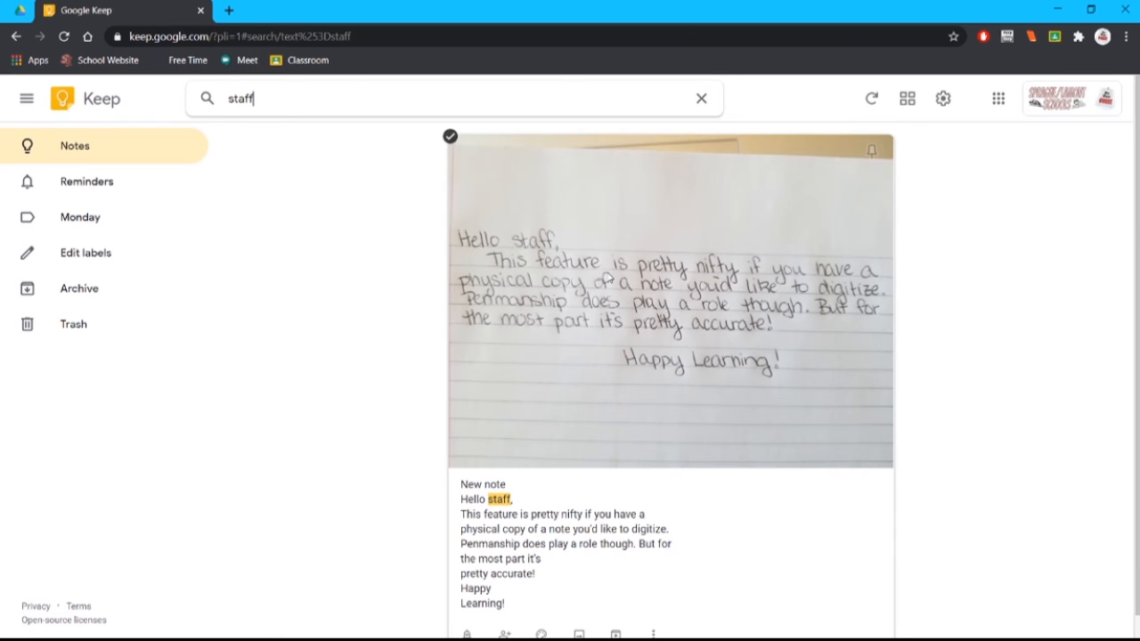
scroll(518, 515, "down", 1)
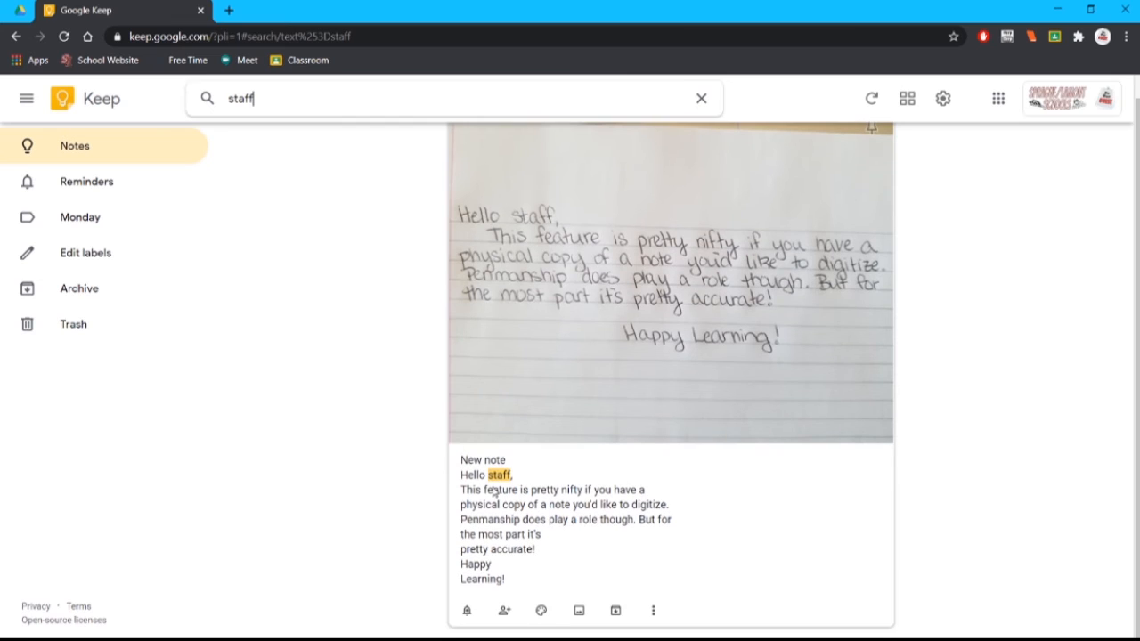
scroll(553, 439, "up", 1)
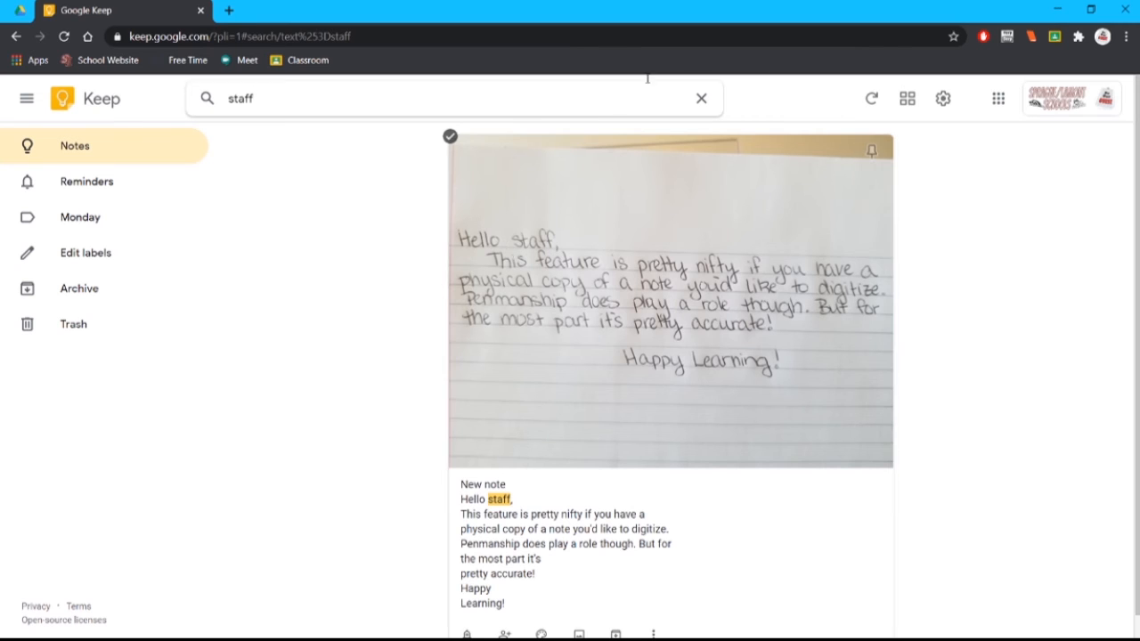
left_click(706, 100)
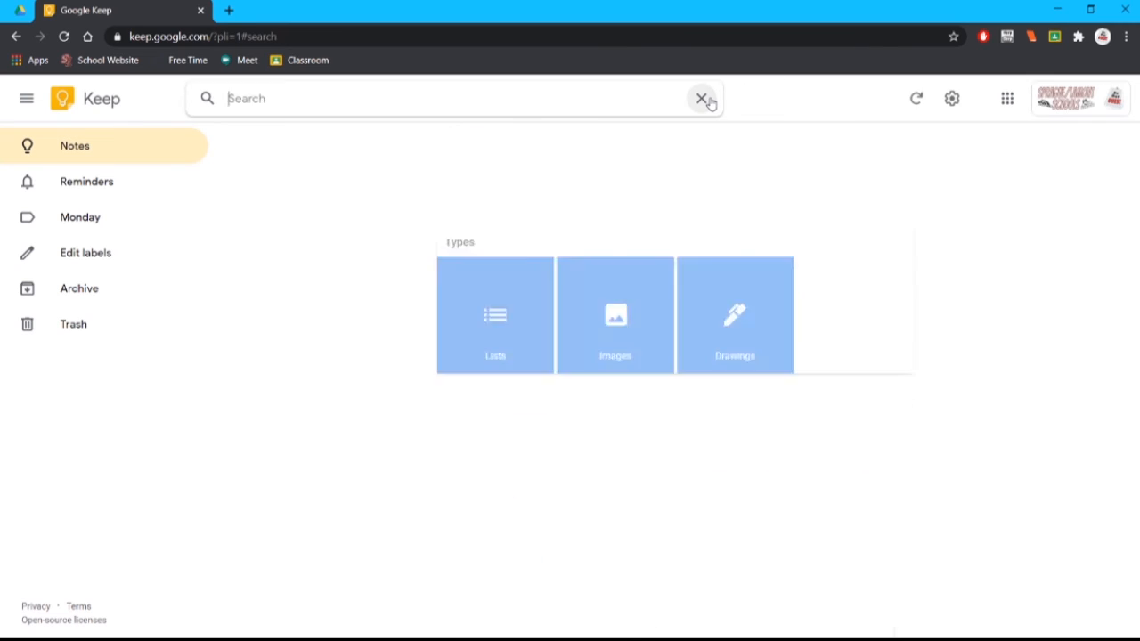
left_click(53, 143)
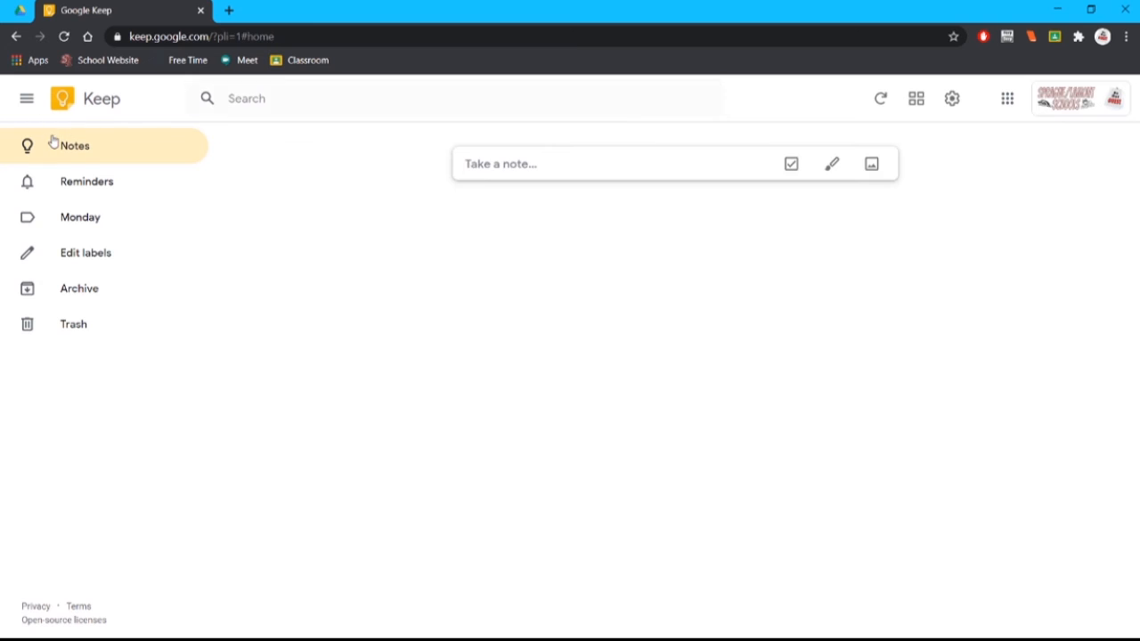
Step: Refresh the notes and preview them in grid view before returning to list view
left_click(877, 95)
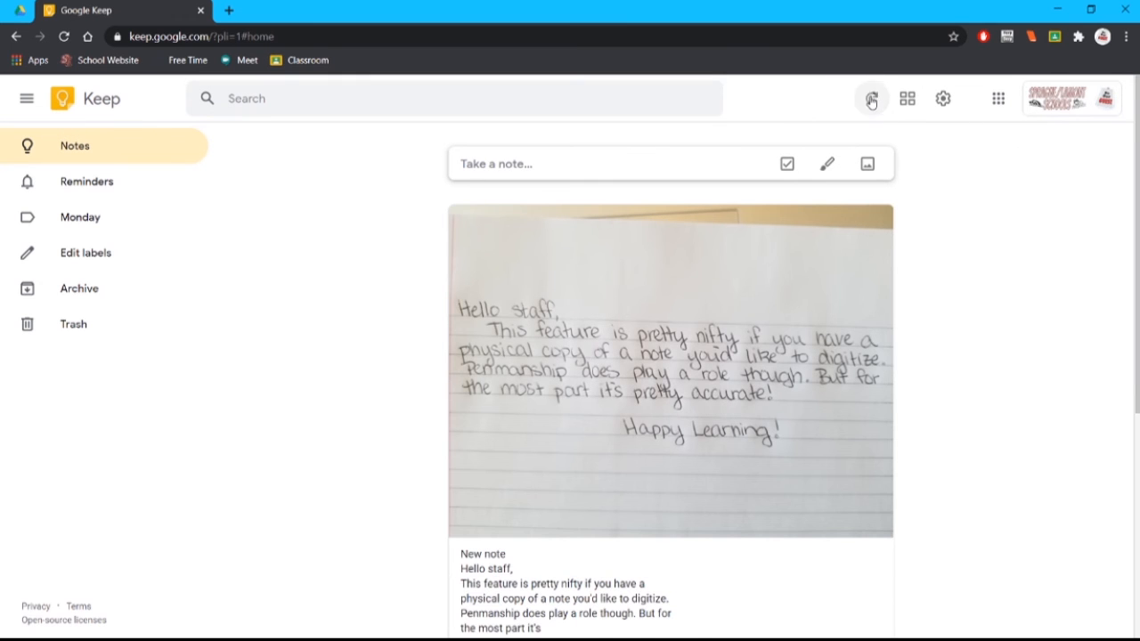
left_click(872, 101)
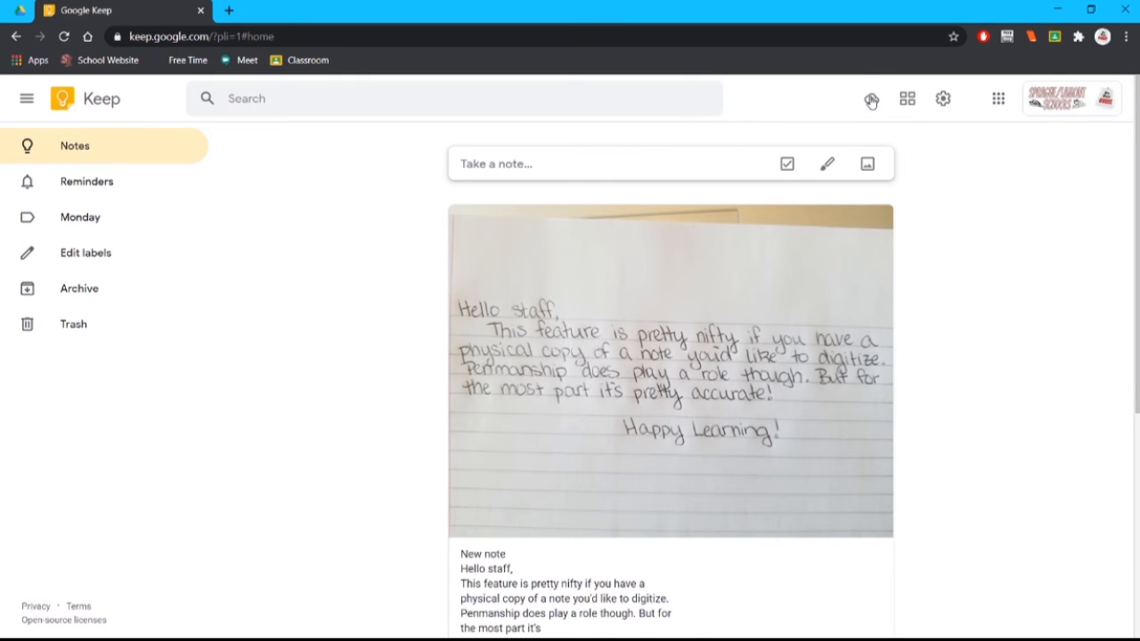
left_click(905, 100)
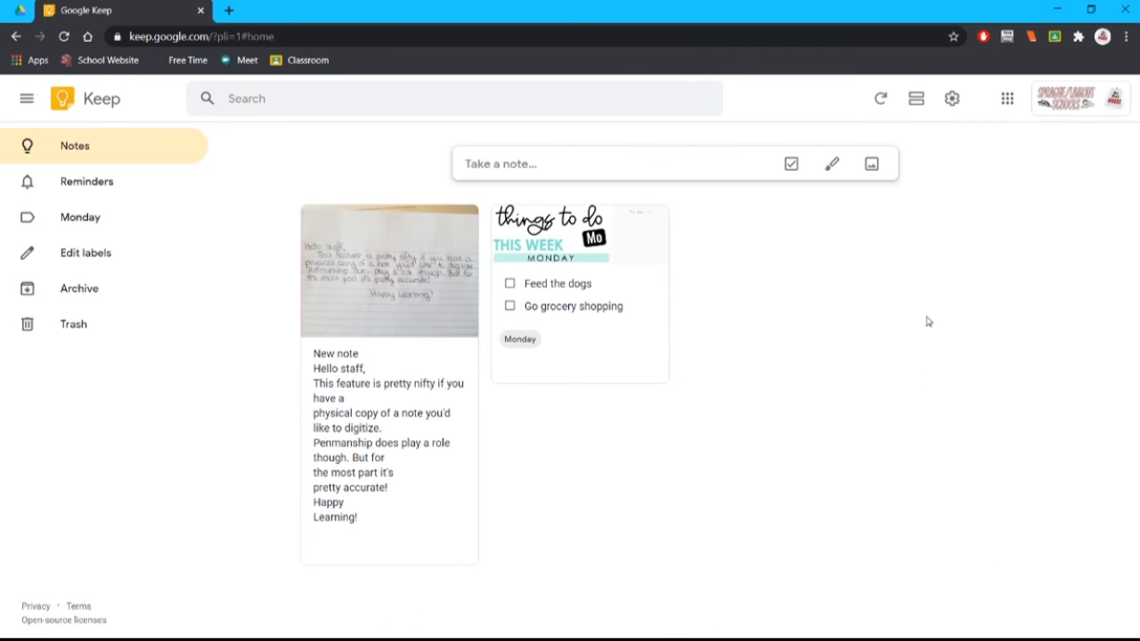
left_click(918, 99)
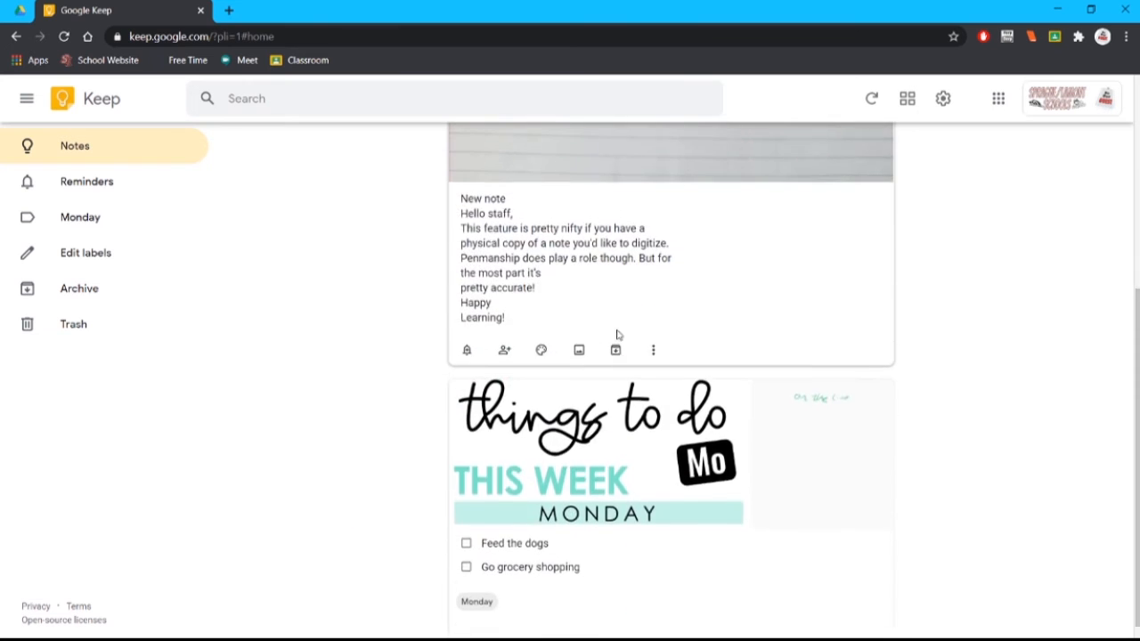
Step: Enable the dark theme in the Keep settings and save them
left_click(943, 98)
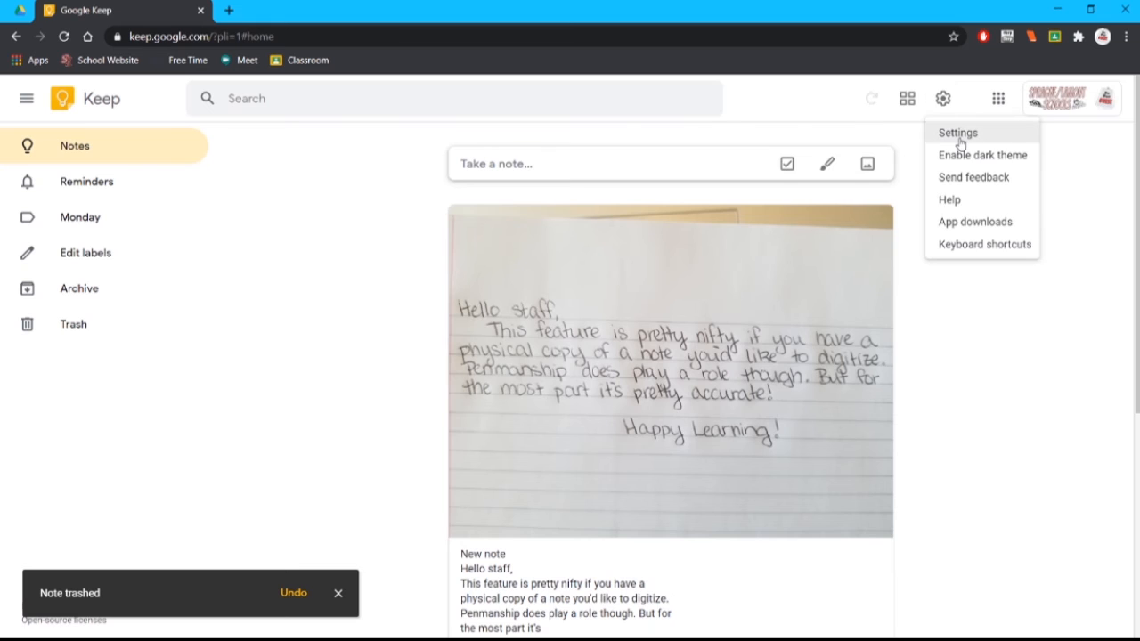
left_click(958, 134)
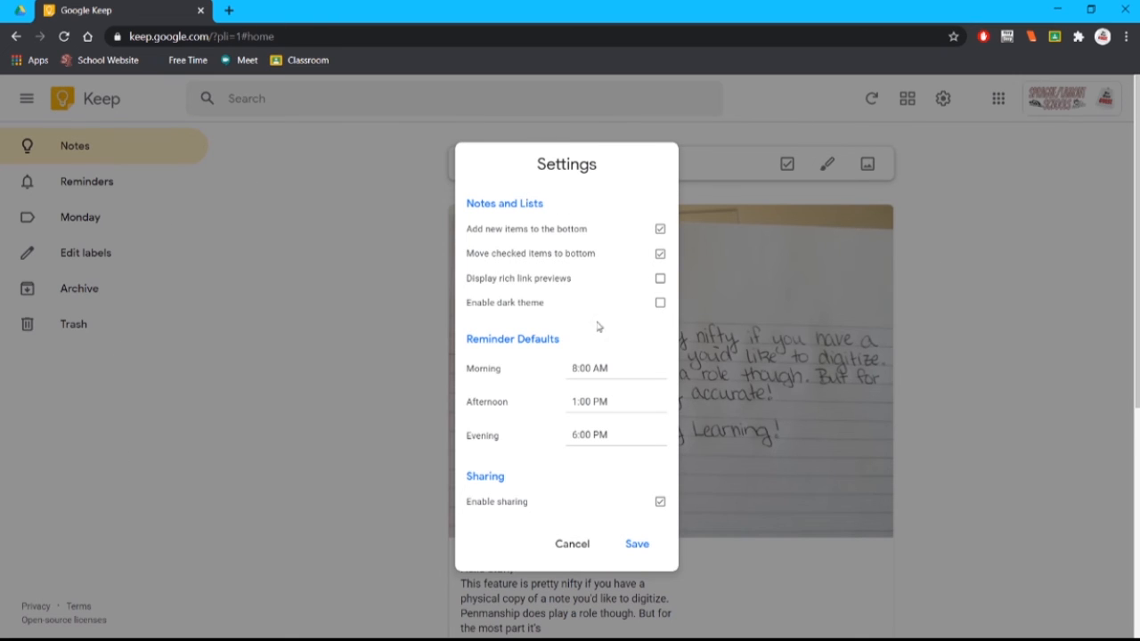
left_click(635, 543)
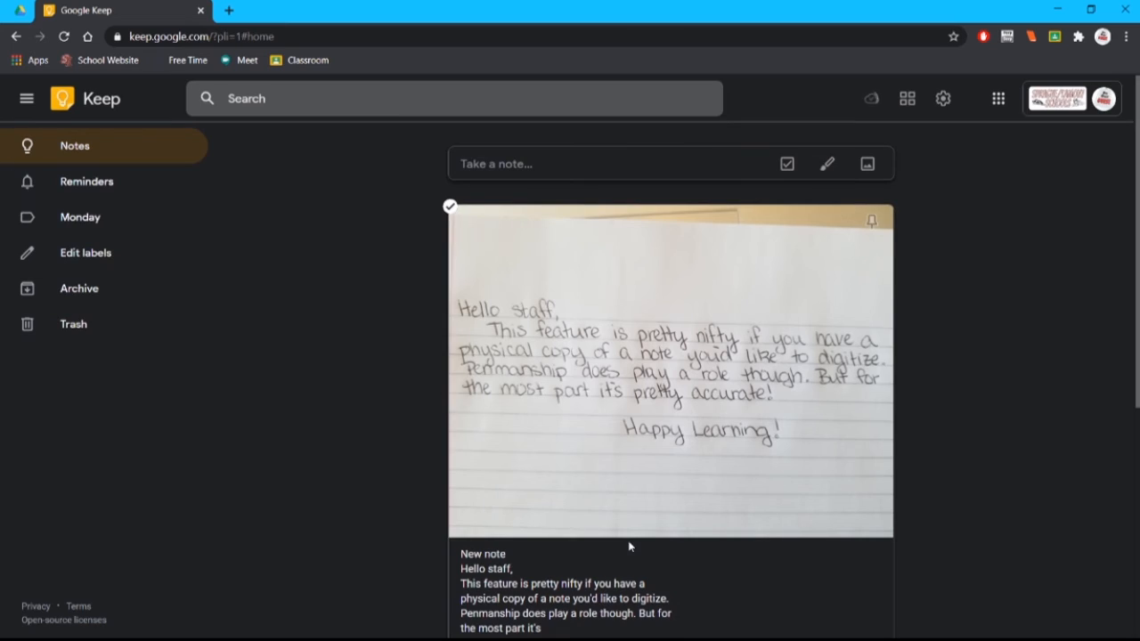
Step: Change the background colour of the Monday to-do checklist note to teal and close the note
scroll(303, 354, "down", 1)
scroll(302, 354, "down", 3)
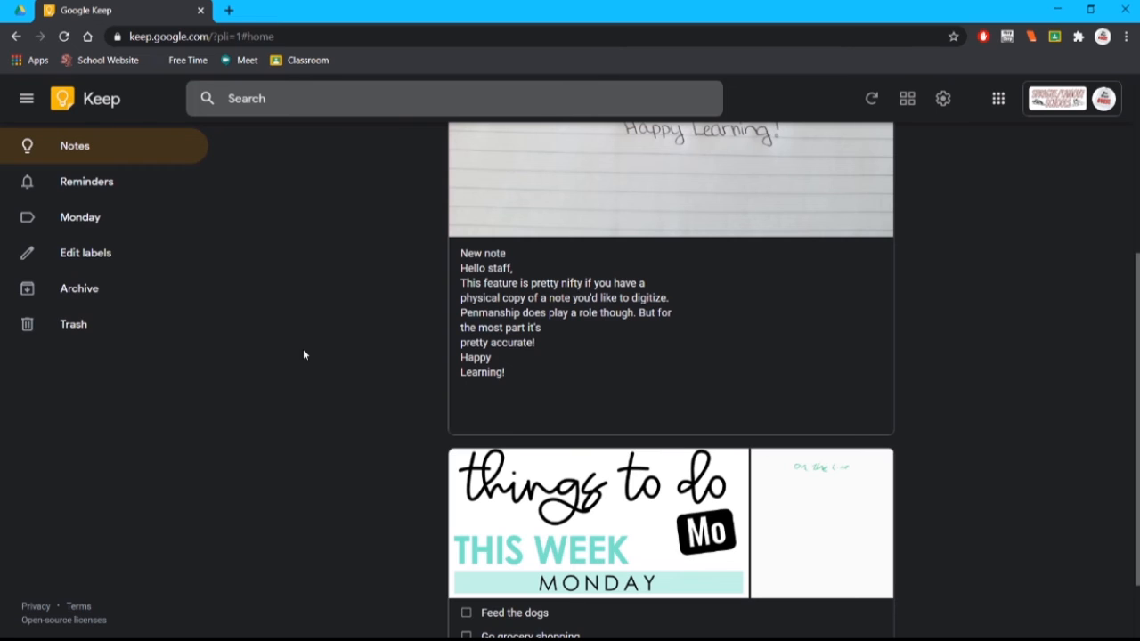
scroll(303, 354, "up", 4)
scroll(316, 355, "down", 4)
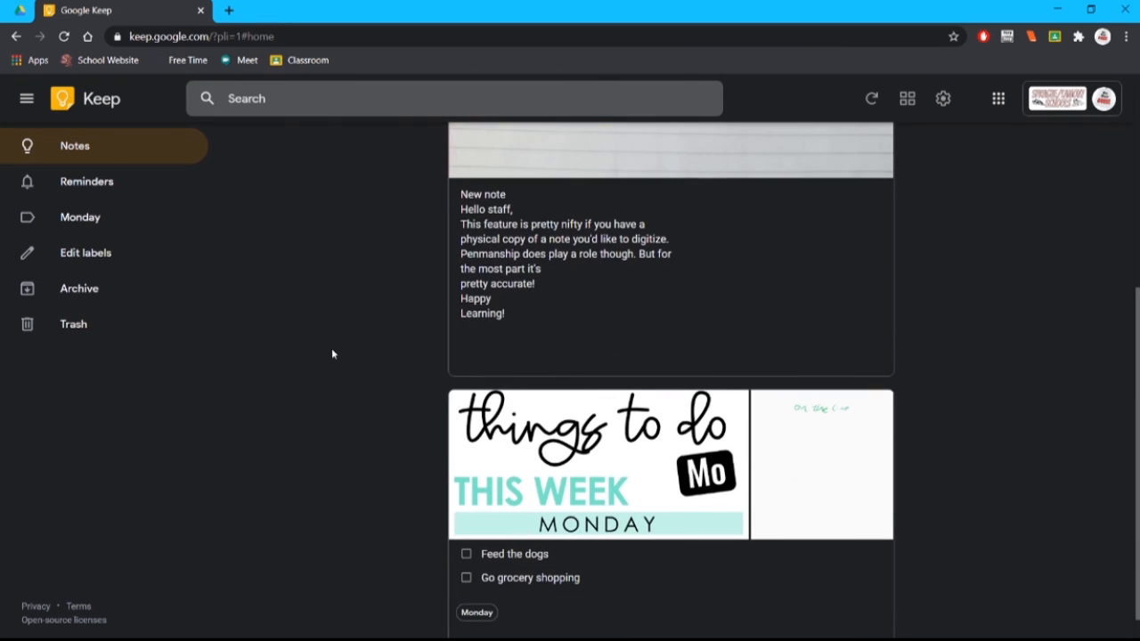
left_click(625, 567)
mouse_move(439, 476)
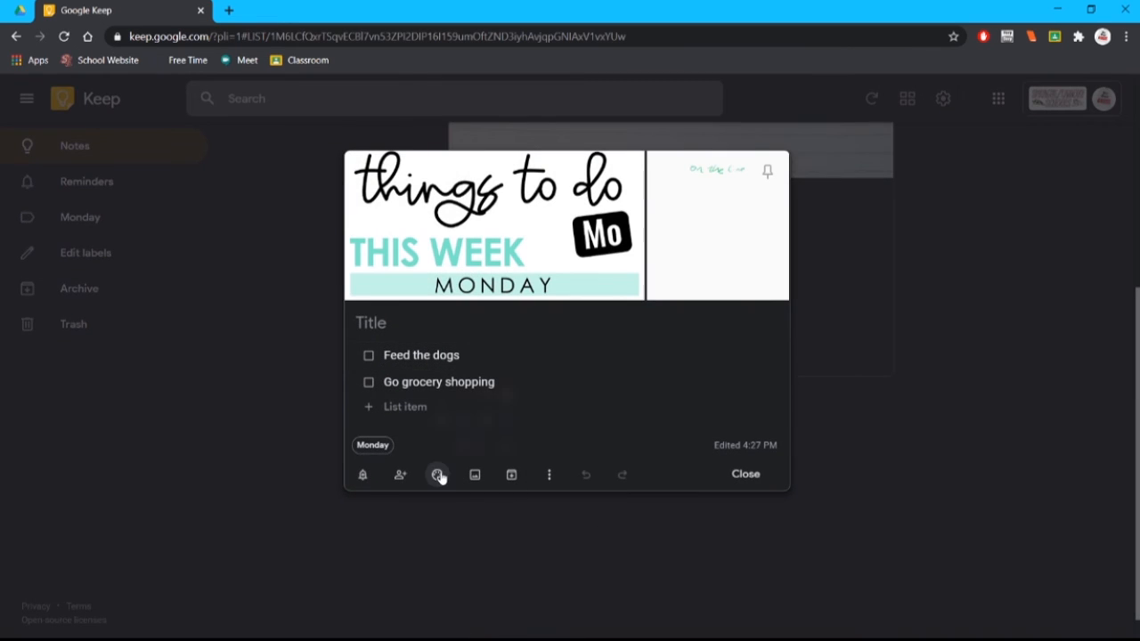
left_click(460, 420)
left_click(350, 417)
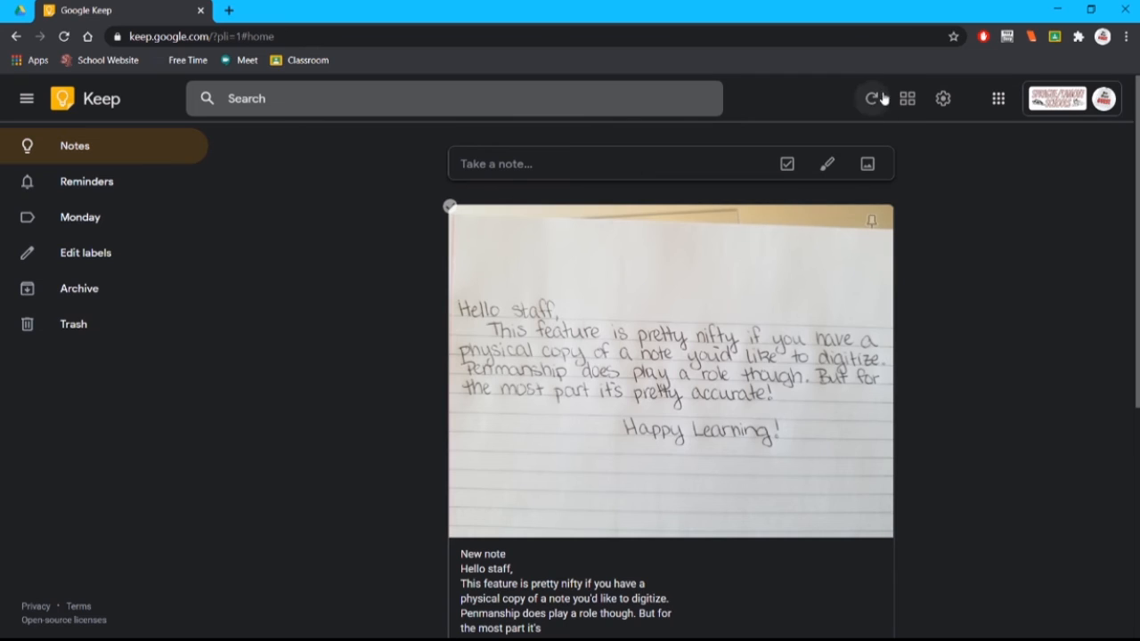
Step: Set the default reminder times to 9:00 AM for morning and 2:00 PM for afternoon, and save the settings
left_click(948, 101)
left_click(951, 131)
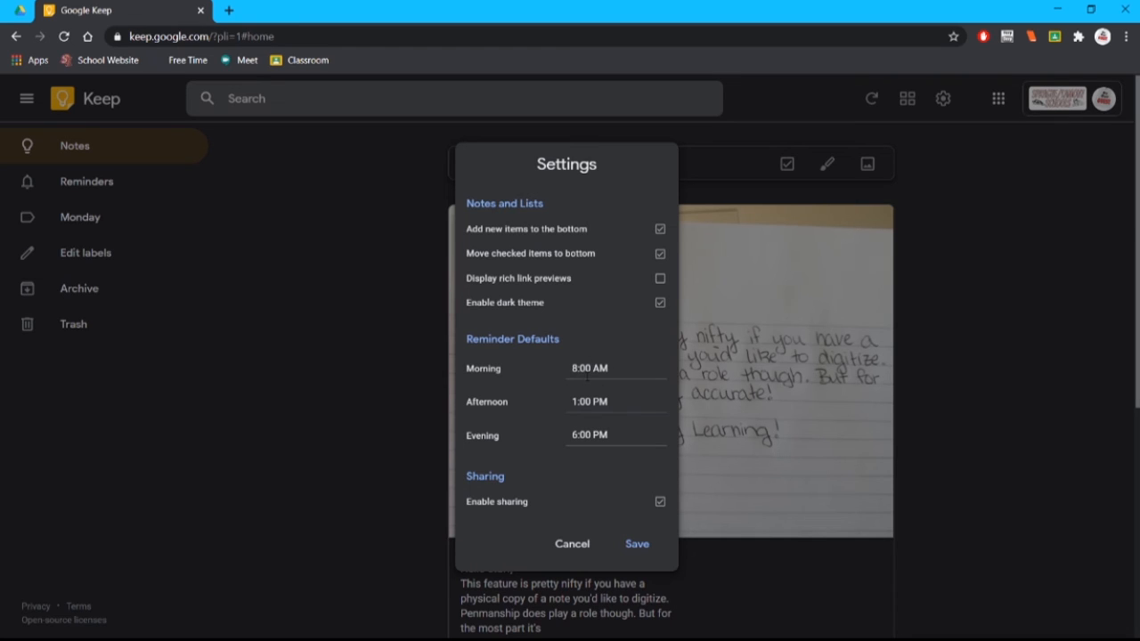
left_click(578, 362)
key("BackSpace")
type("9")
left_click(578, 402)
key("BackSpace")
type("2")
scroll(568, 488, "down", 1)
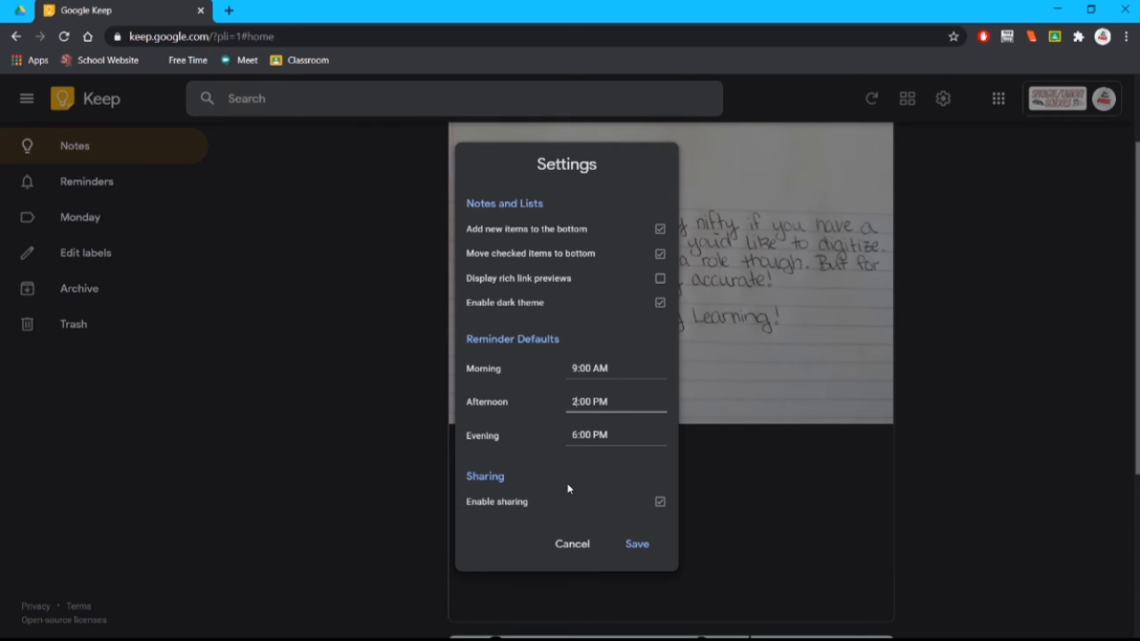
left_click(636, 543)
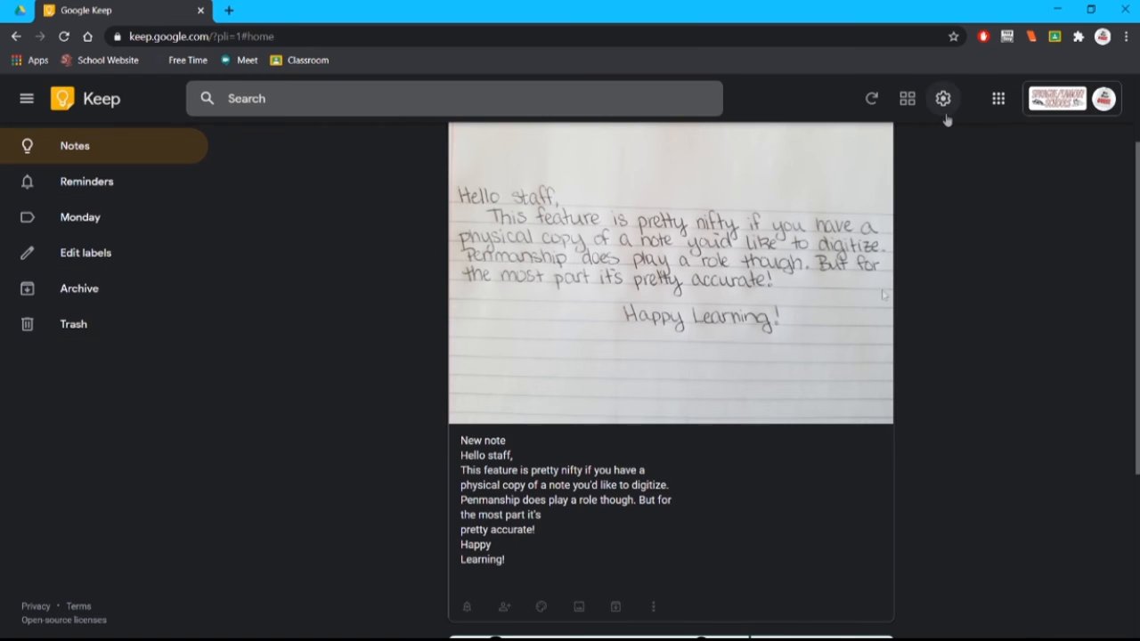
scroll(964, 282, "up", 2)
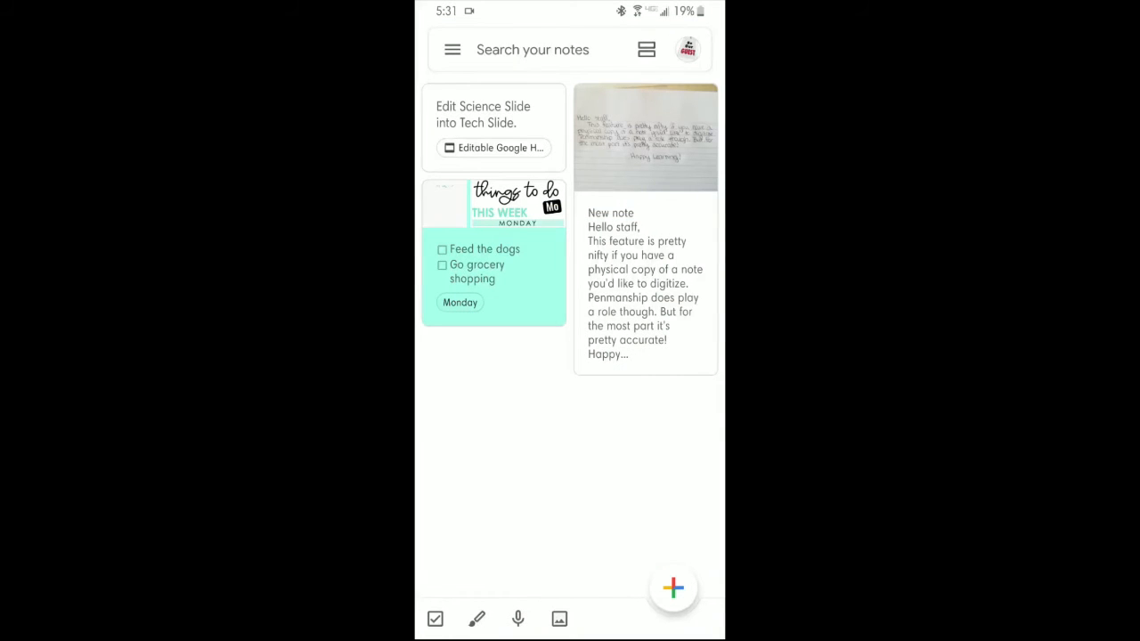
Step: In the Keep mobile app, create a new note with the title "Title" and the text "Body"
scroll(569, 267, "down", 1)
scroll(570, 356, "down", 1)
scroll(570, 356, "up", 1)
scroll(570, 356, "down", 1)
scroll(569, 267, "up", 1)
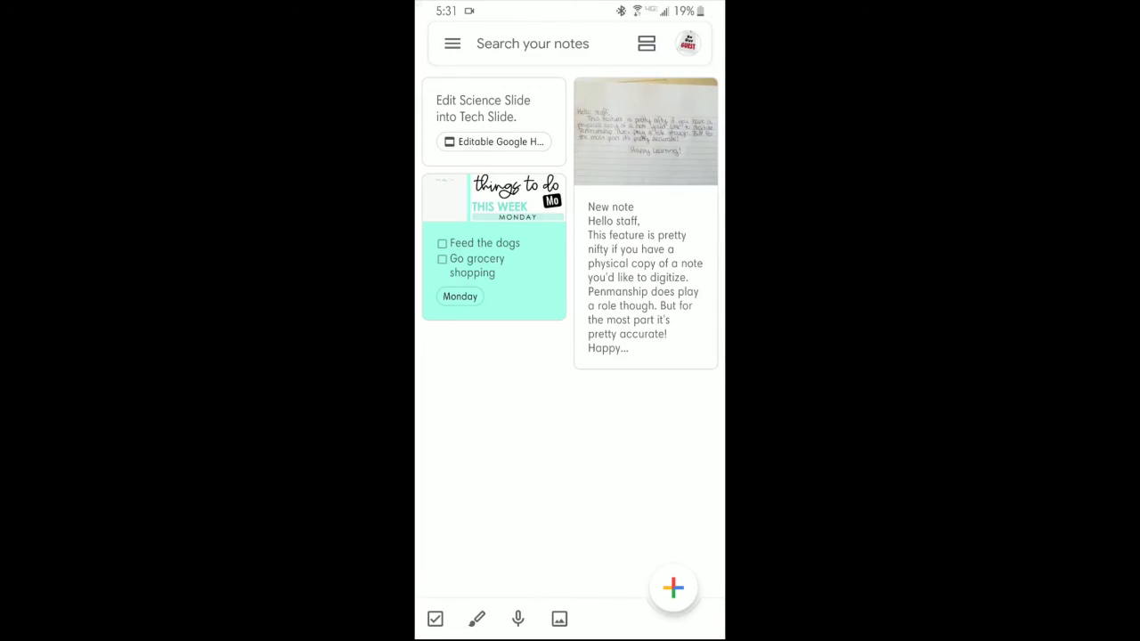
left_click(673, 588)
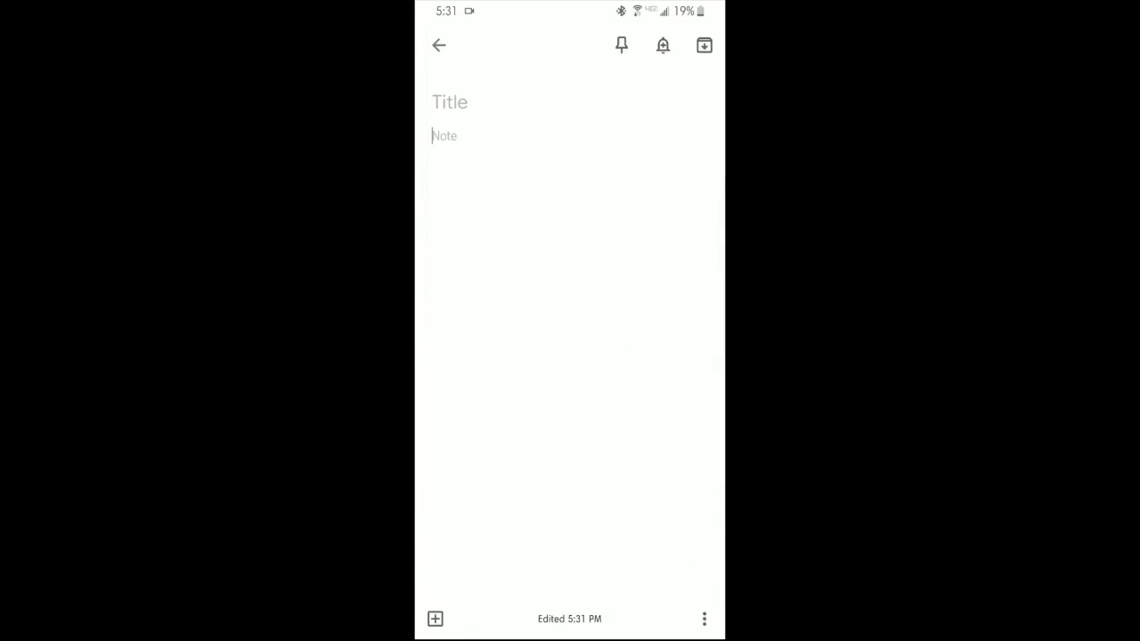
left_click(449, 102)
type("Title")
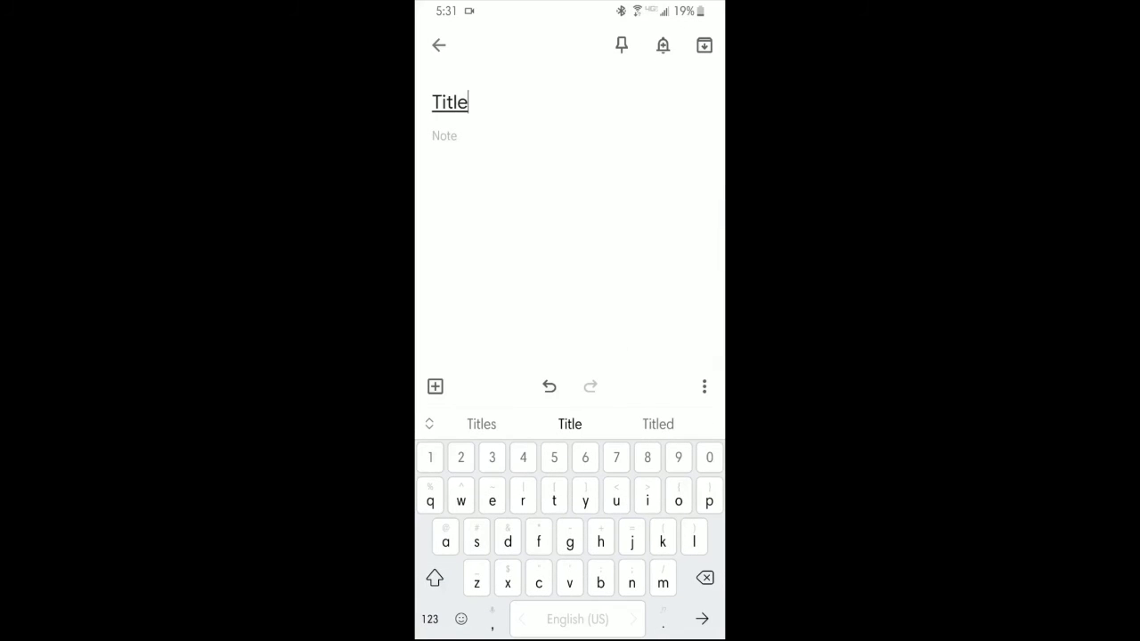
key("Return")
type("Body")
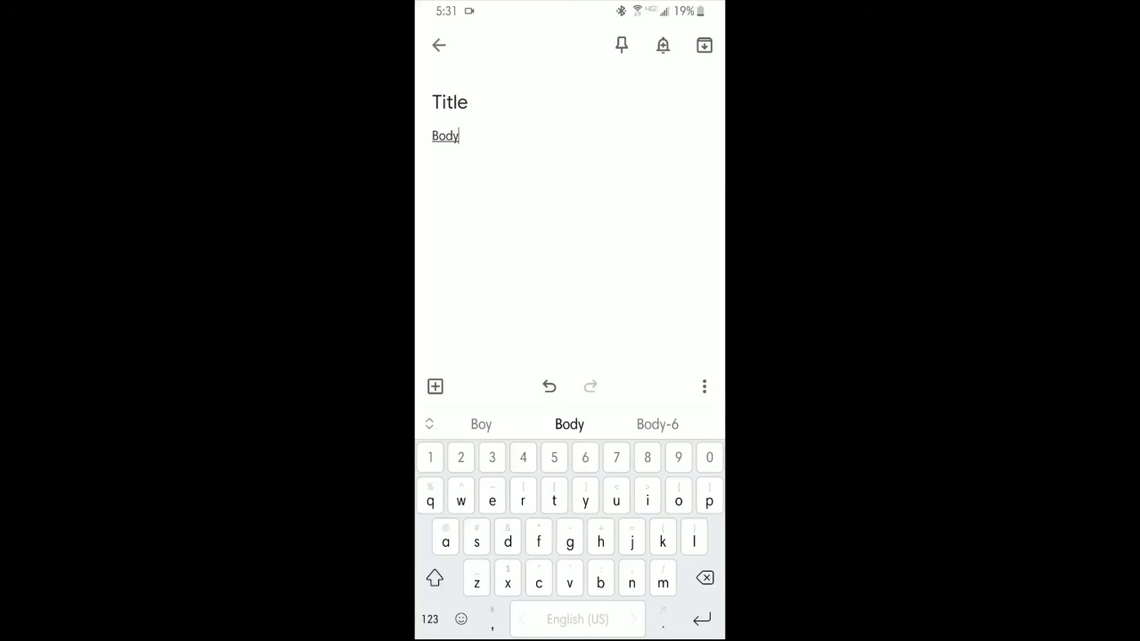
Step: Take a photo of the laptop screen with the camera and attach it to the note
left_click(435, 386)
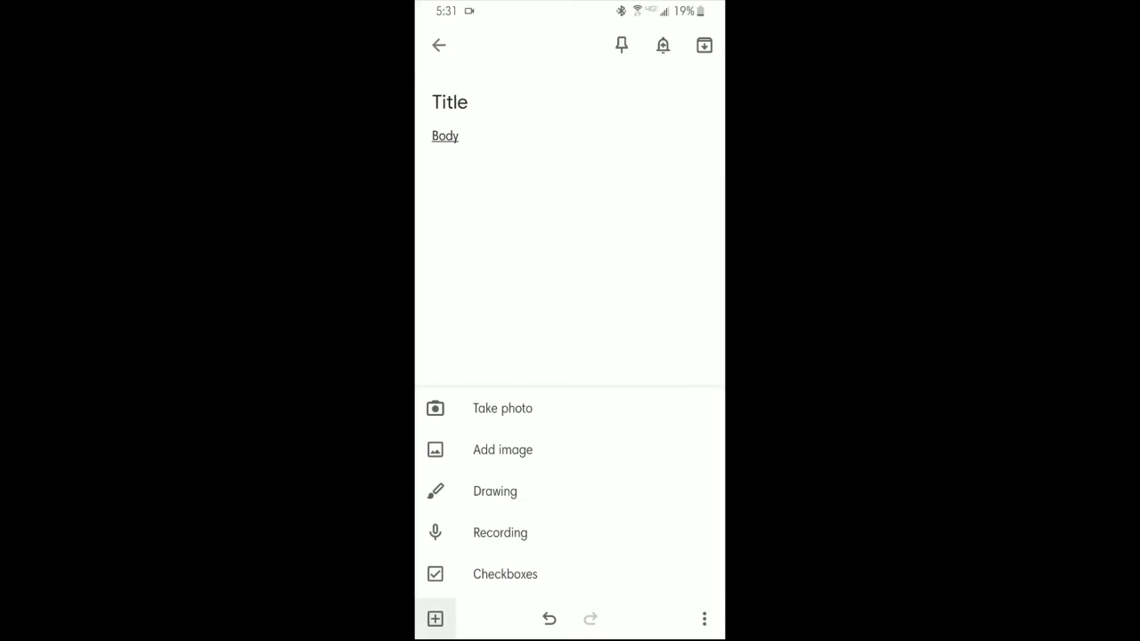
left_click(502, 407)
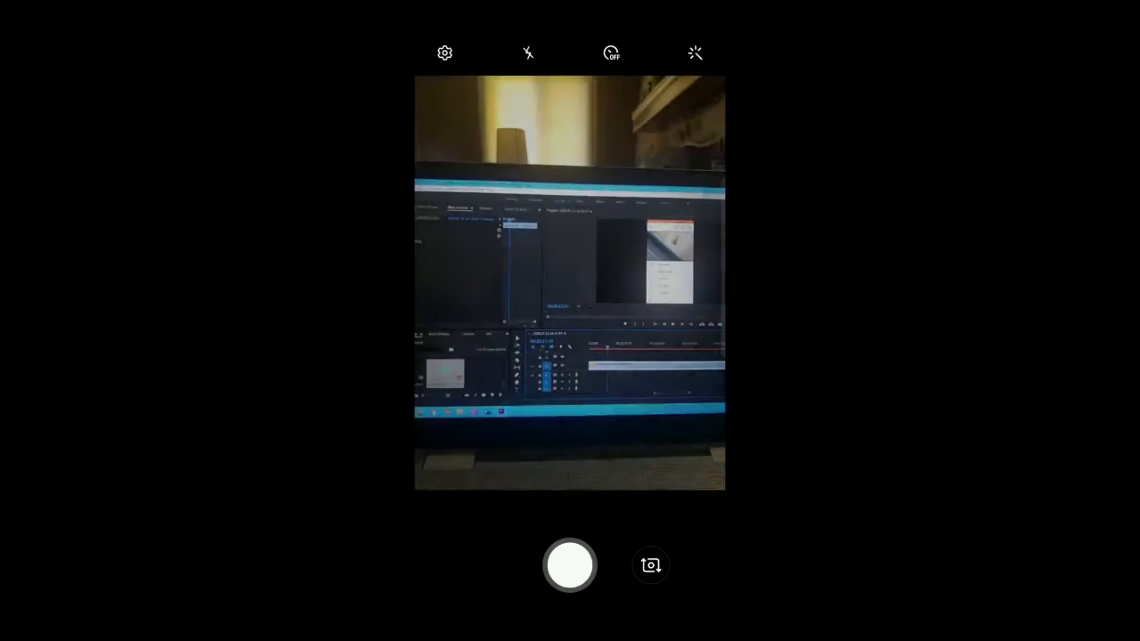
left_click(570, 566)
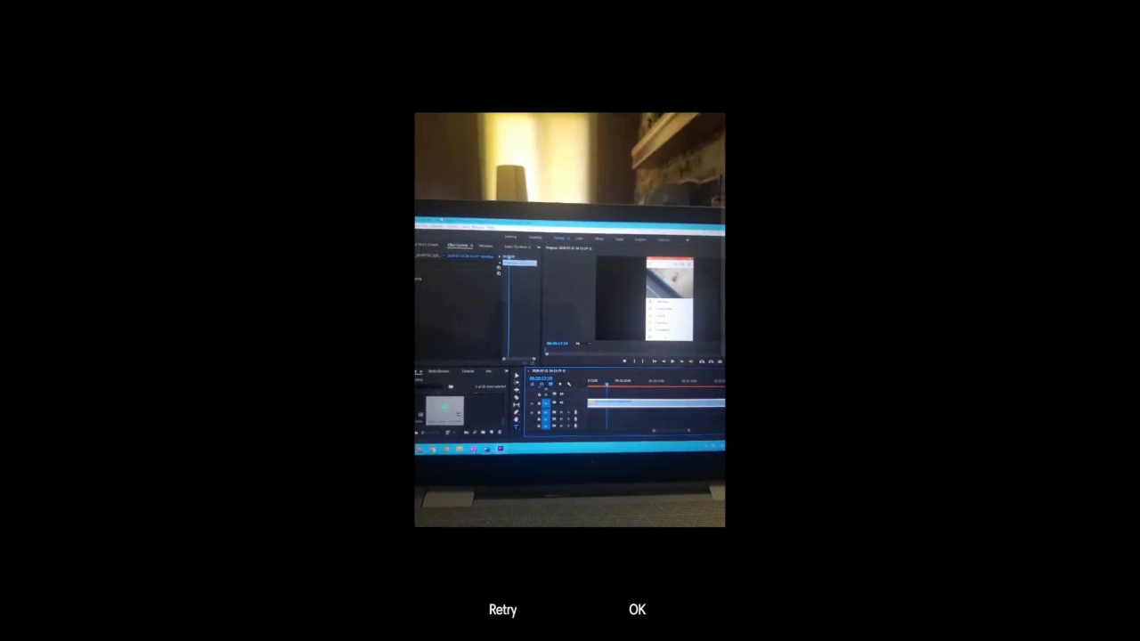
left_click(636, 609)
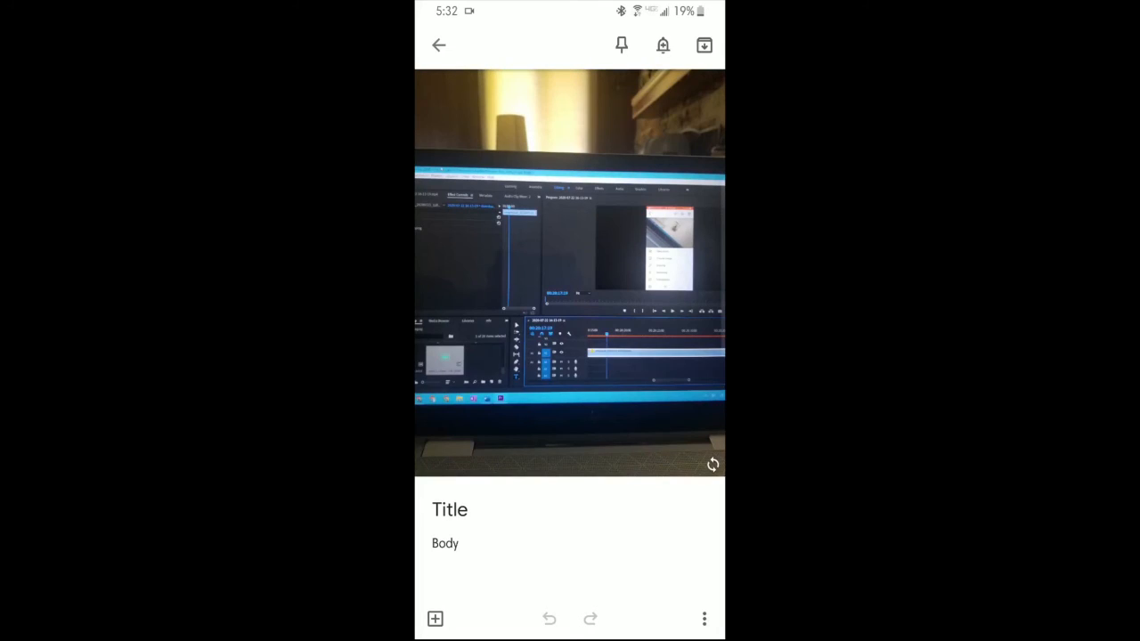
Step: Add a drawing to the note and handwrite "Hello" in red across the upper part of the canvas
left_click(435, 618)
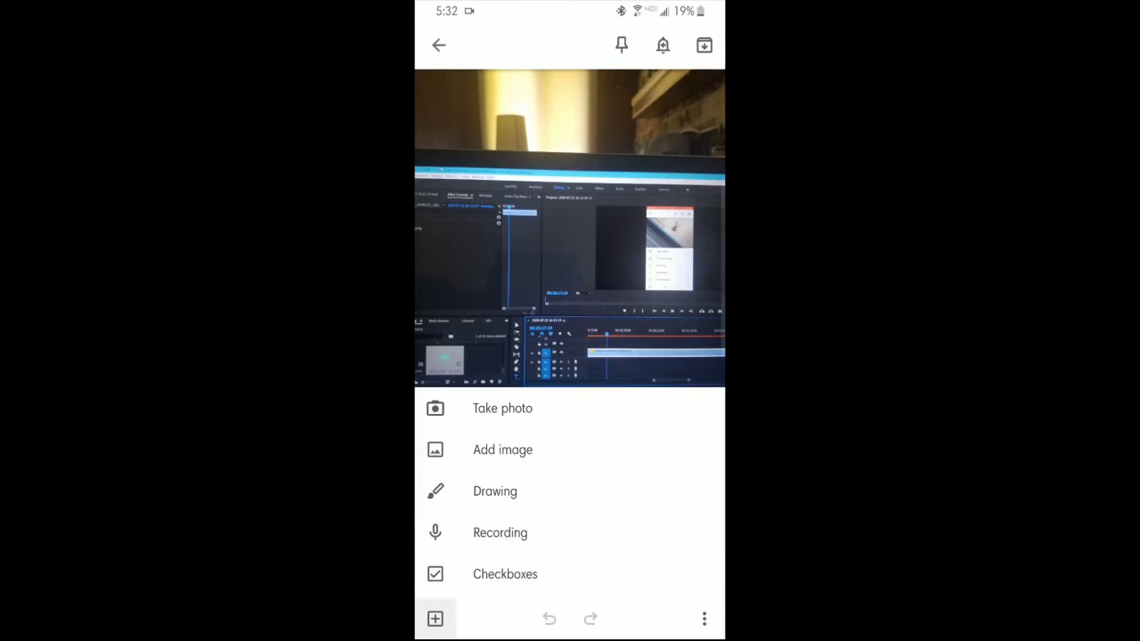
left_click(494, 490)
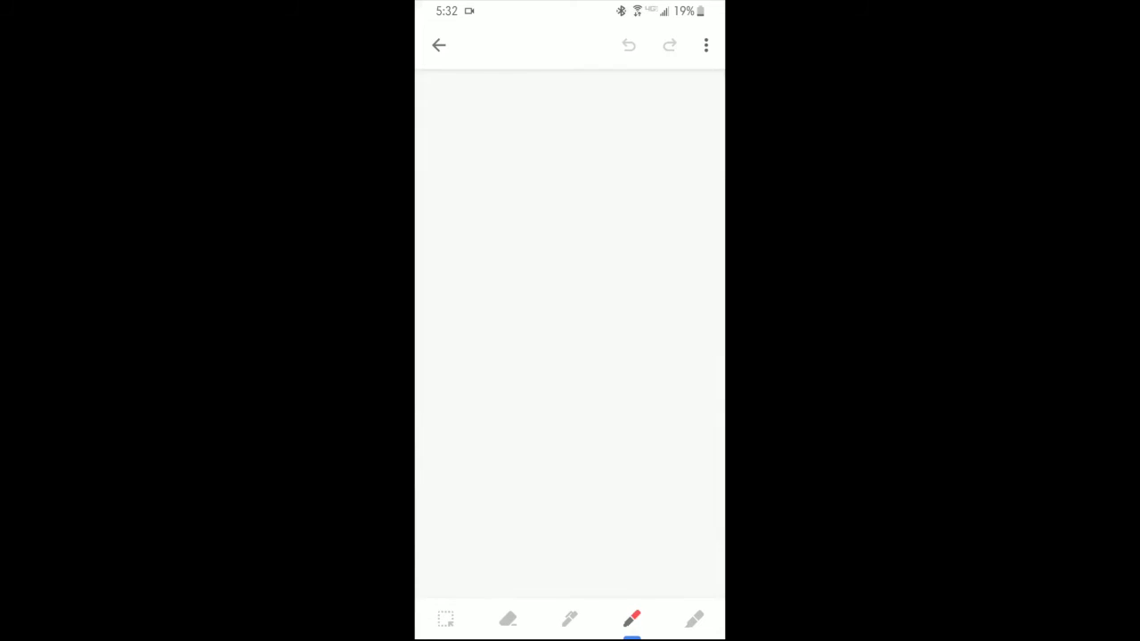
left_click_drag(456, 158, 472, 230)
left_click(629, 45)
left_click(631, 618)
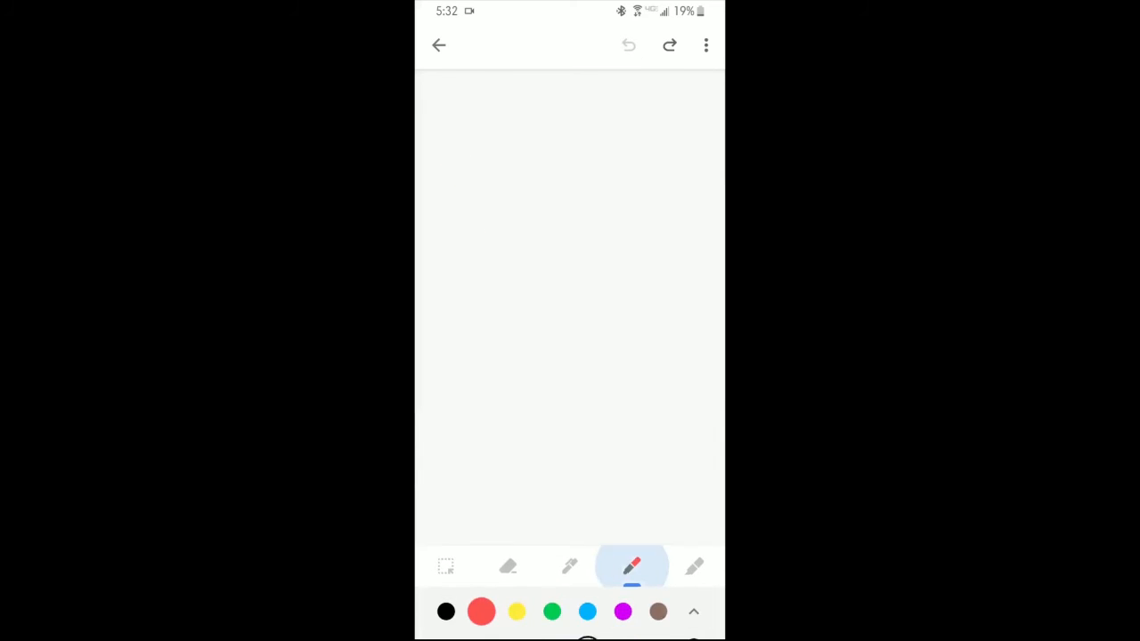
left_click(481, 614)
left_click_drag(457, 177, 470, 245)
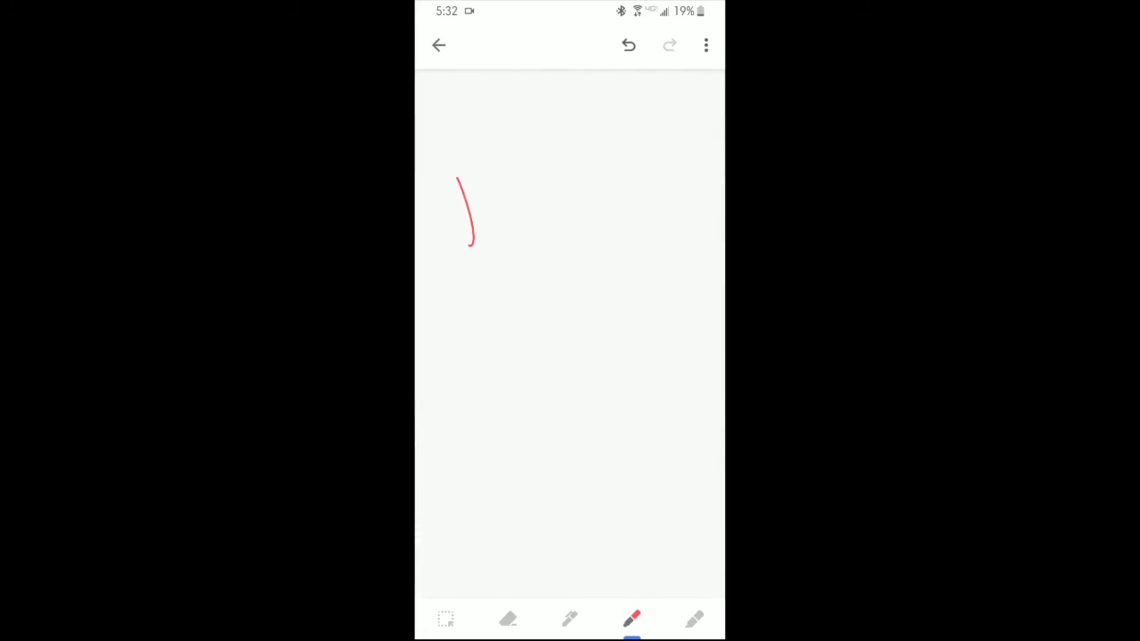
left_click_drag(485, 160, 500, 231)
mouse_move(458, 223)
left_mouse_down()
mouse_move(540, 162)
mouse_move(591, 182)
mouse_move(620, 144)
left_mouse_up()
left_click(722, 561)
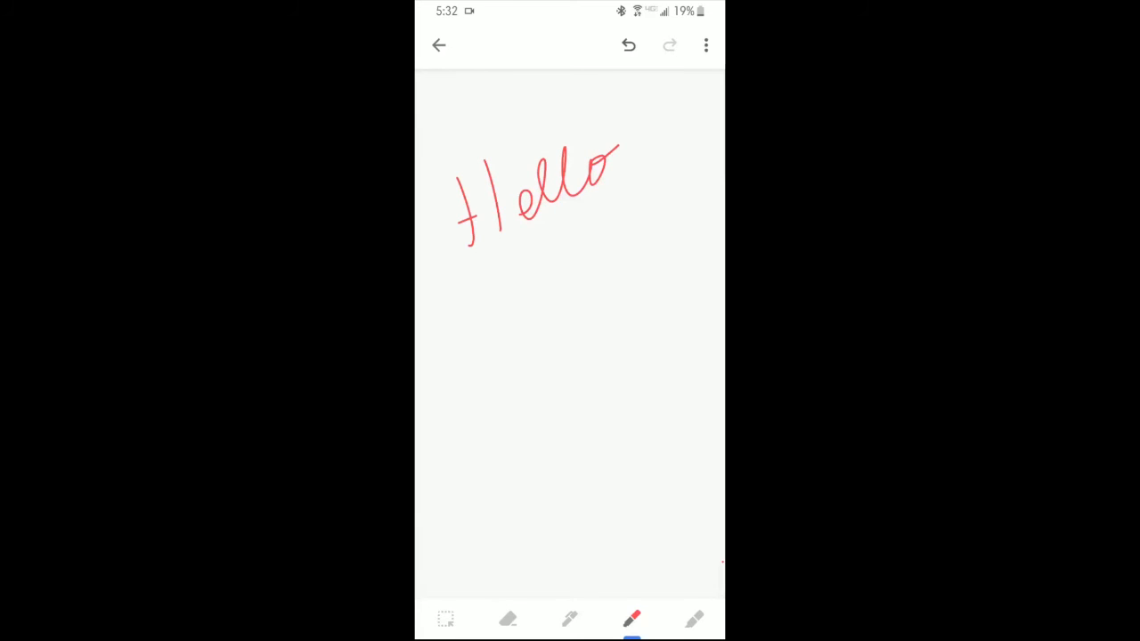
Step: Handwrite "2+2=4" in green below the word "Hello" on the drawing canvas
left_click(570, 619)
left_click_drag(466, 361, 495, 405)
left_click_drag(524, 330, 525, 383)
mouse_move(506, 365)
left_mouse_down()
mouse_move(528, 352)
mouse_move(570, 372)
mouse_move(579, 361)
left_mouse_up()
mouse_move(581, 318)
left_mouse_down()
mouse_move(593, 311)
mouse_move(602, 332)
left_mouse_up()
left_click_drag(623, 257, 638, 307)
Step: Draw four yellow highlighter strokes below the equation and erase the lower two
left_click(694, 619)
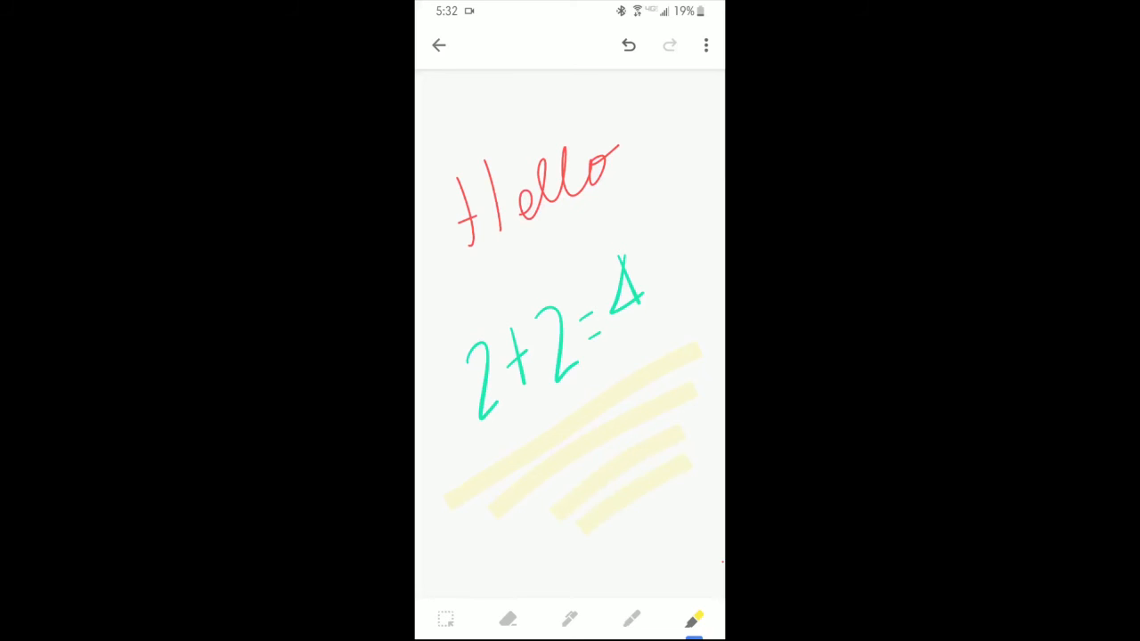
left_click(507, 618)
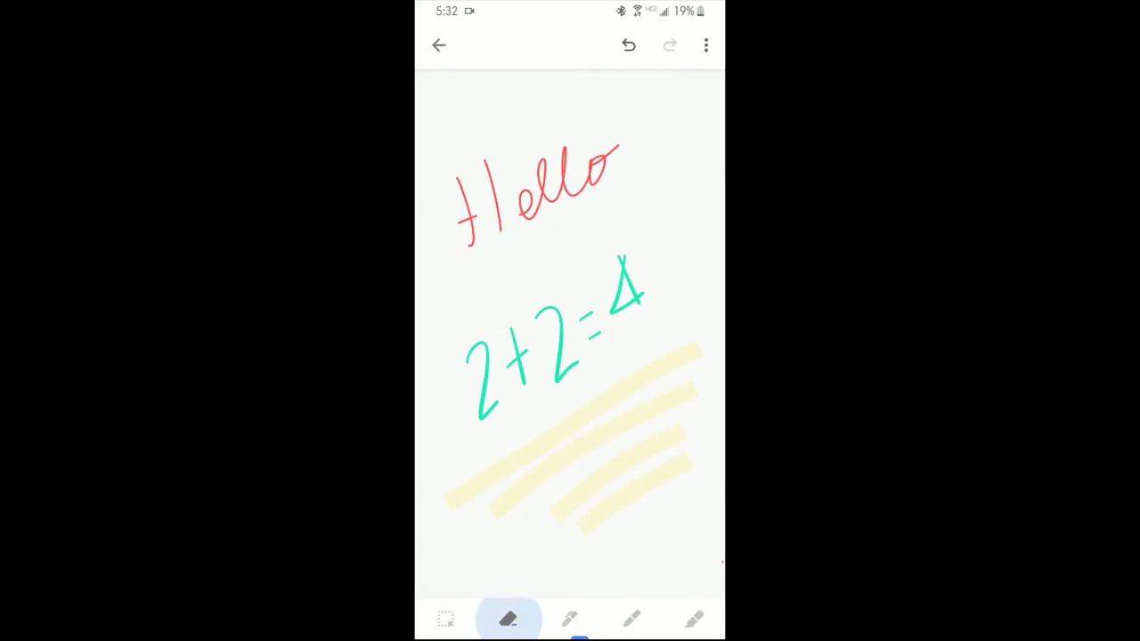
left_click(634, 494)
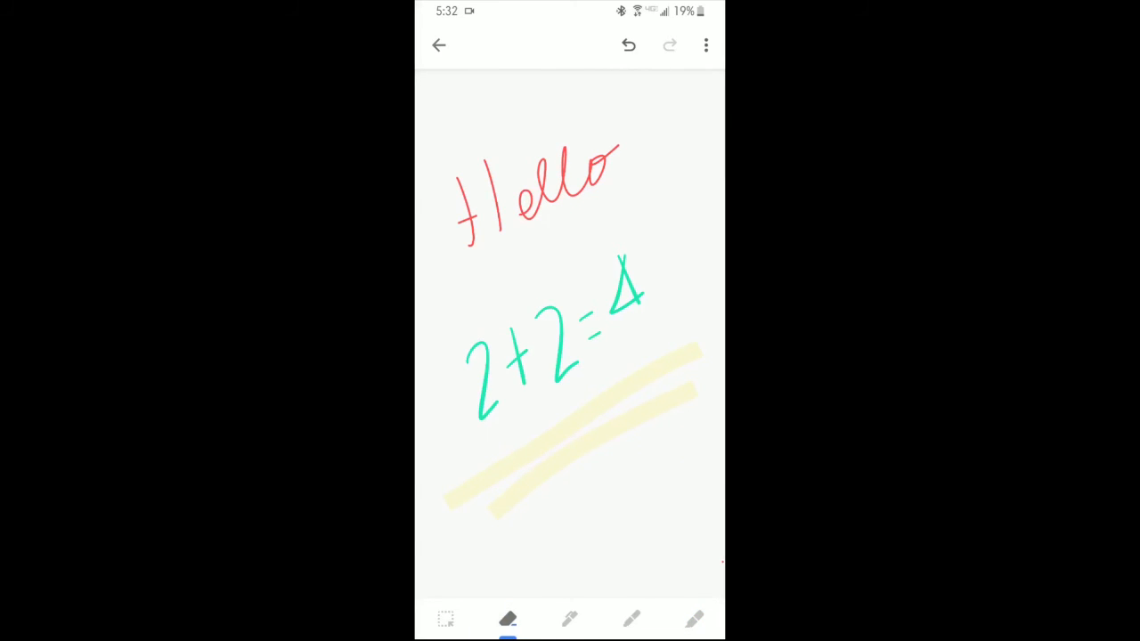
Step: Select the handwriting and upper highlighter stroke, move them up, shrink them slightly, and return to the note
left_click(445, 619)
mouse_move(433, 142)
left_mouse_down()
mouse_move(454, 336)
mouse_move(660, 361)
left_mouse_up()
mouse_move(573, 327)
left_mouse_down()
mouse_move(567, 220)
mouse_move(577, 354)
mouse_move(562, 294)
mouse_move(568, 302)
left_mouse_up()
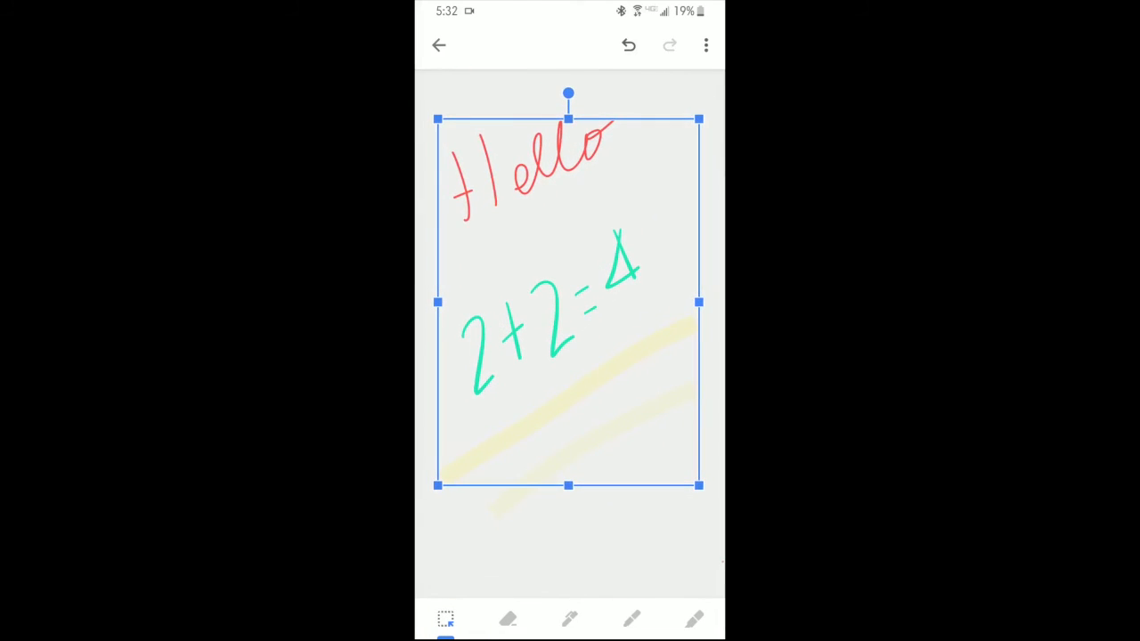
mouse_move(698, 485)
left_mouse_down()
mouse_move(656, 427)
mouse_move(692, 477)
left_mouse_up()
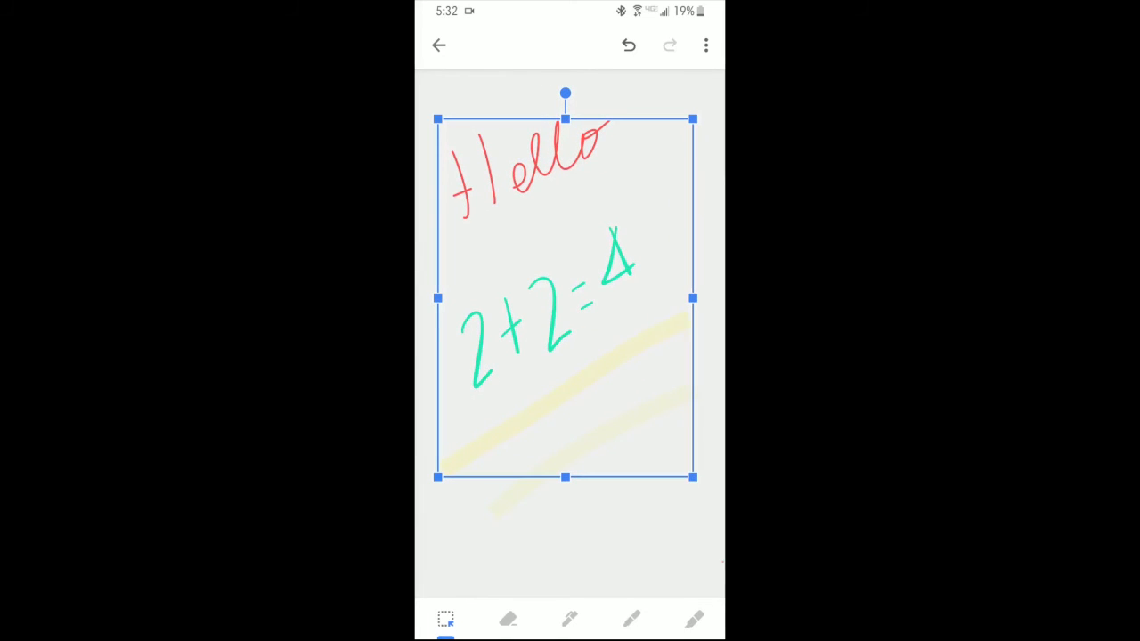
left_click(438, 44)
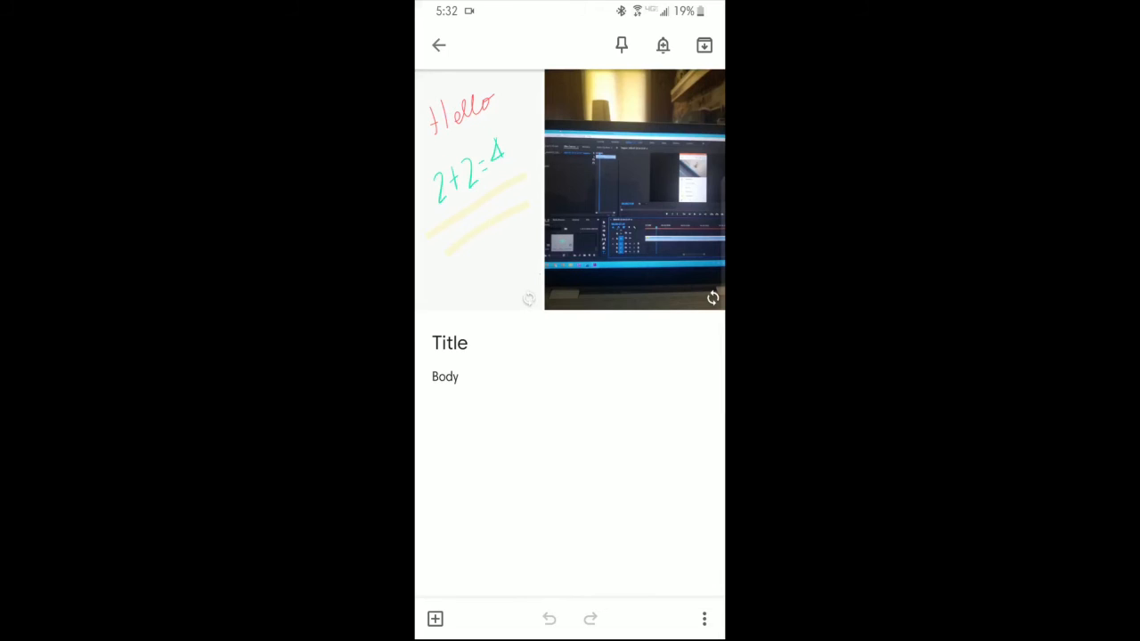
Step: Try to add a voice recording to the note, and dismiss the recording prompt
left_click(435, 618)
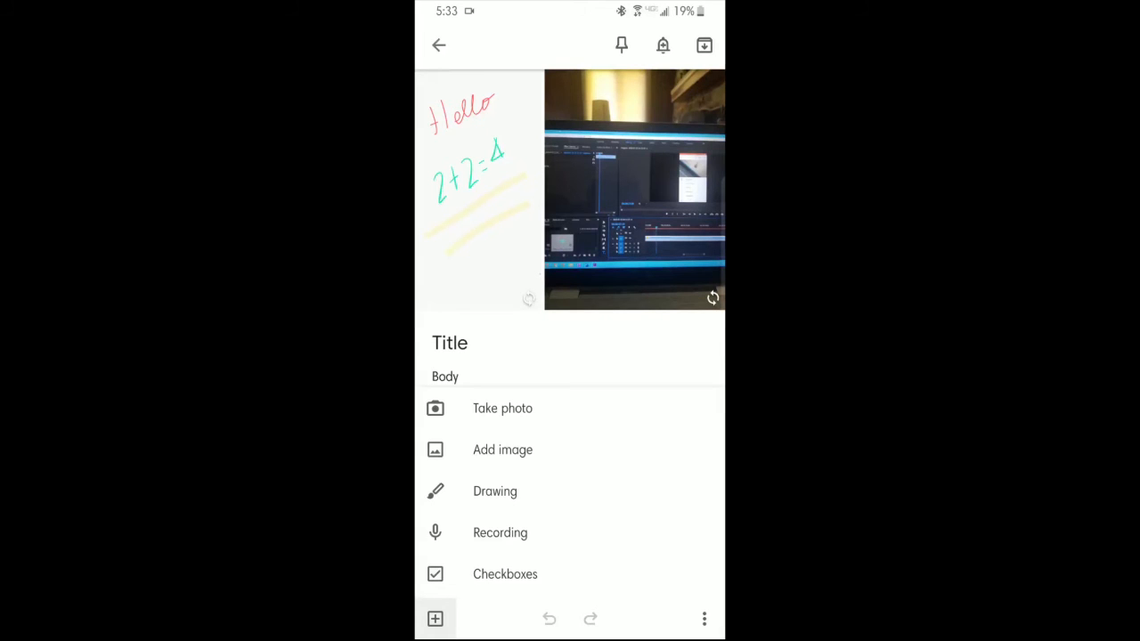
left_click(434, 617)
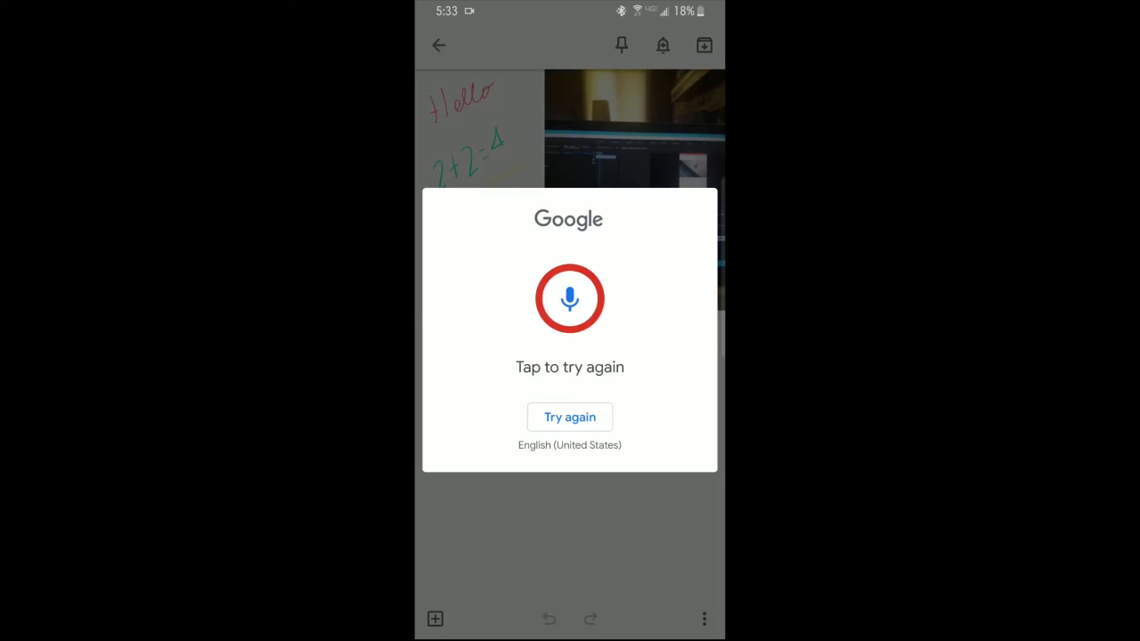
key("Escape")
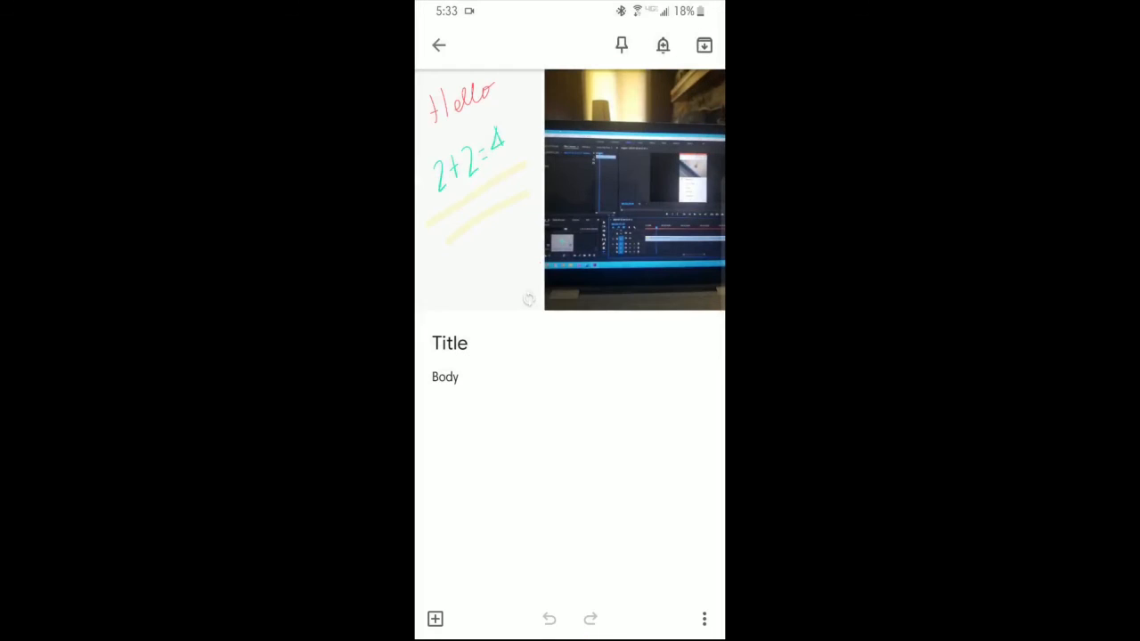
Step: Convert the note's body text to a checkbox list and add the items "Legs" and "Toes" below "Body"
left_click(434, 618)
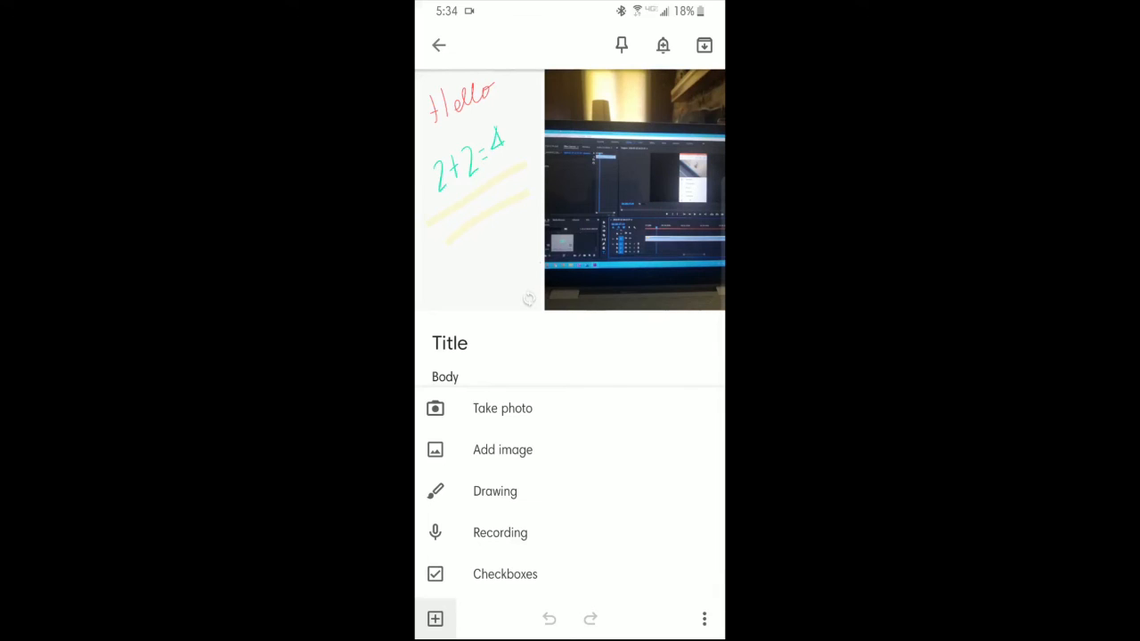
left_click(504, 573)
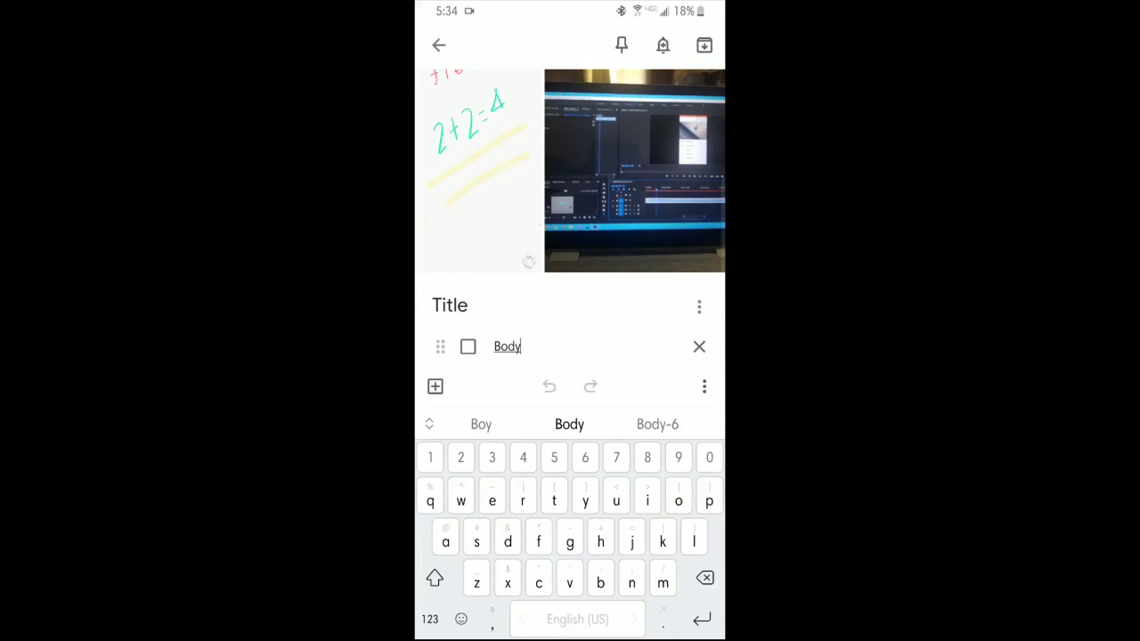
key("Return")
type("Leg")
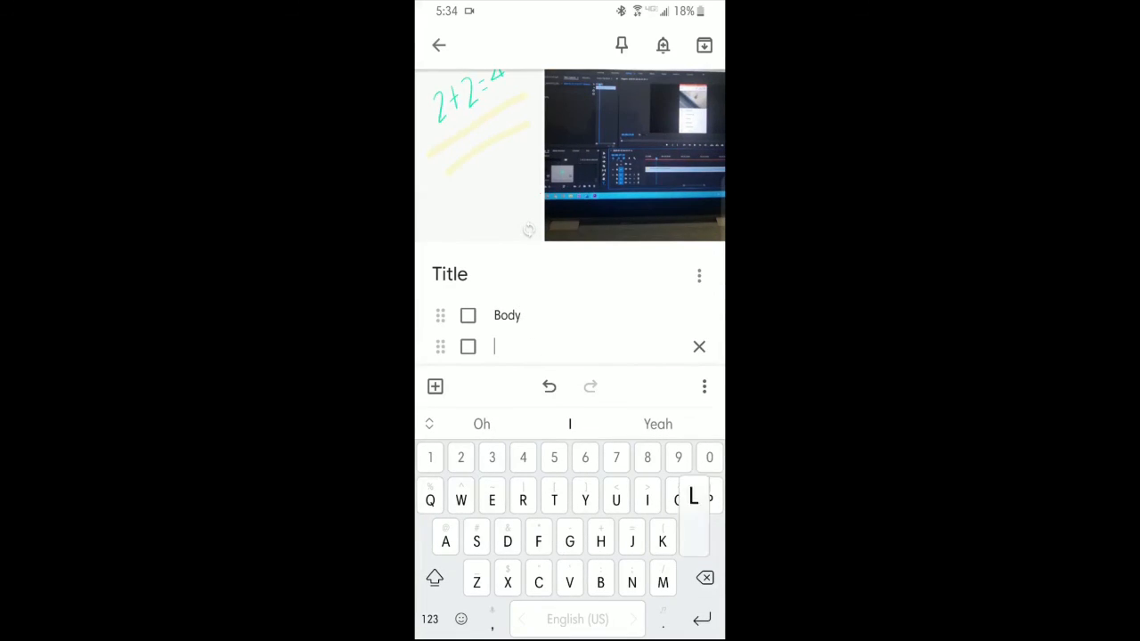
type("s")
key("Return")
type("Toes")
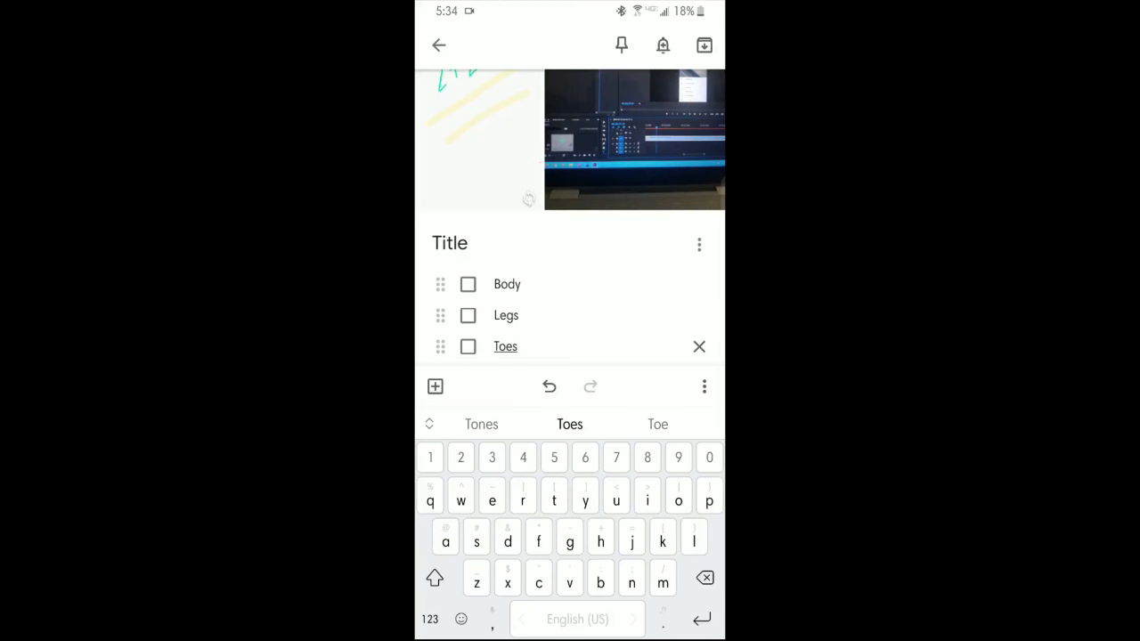
Step: Add a collaborator to the note using the suggested school e-mail address and save the collaborators
left_click(703, 385)
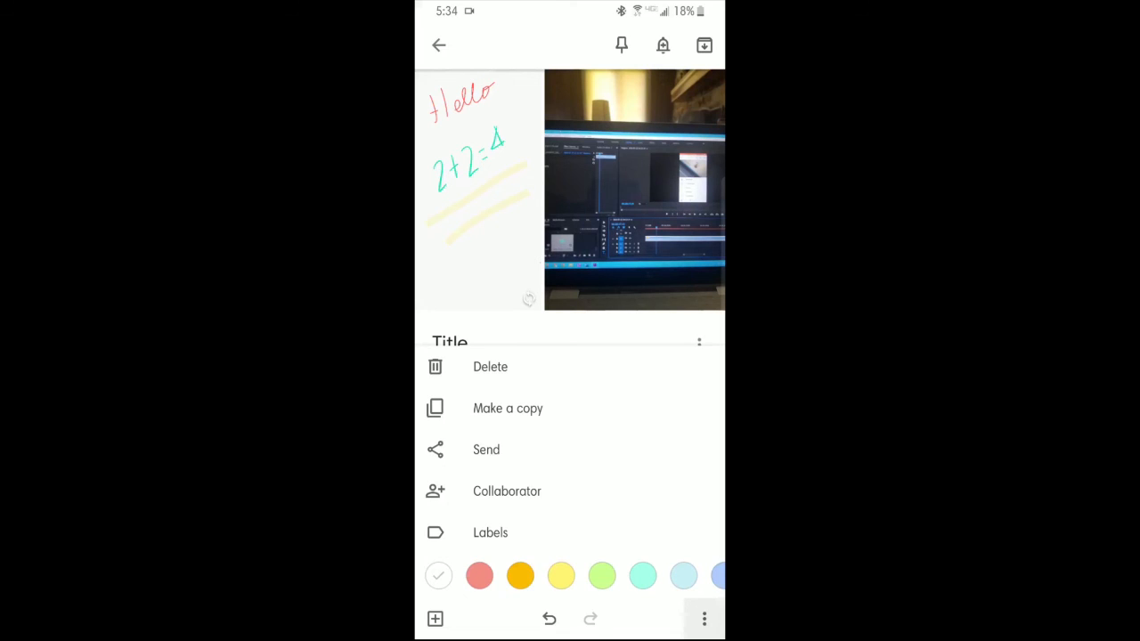
left_click(507, 490)
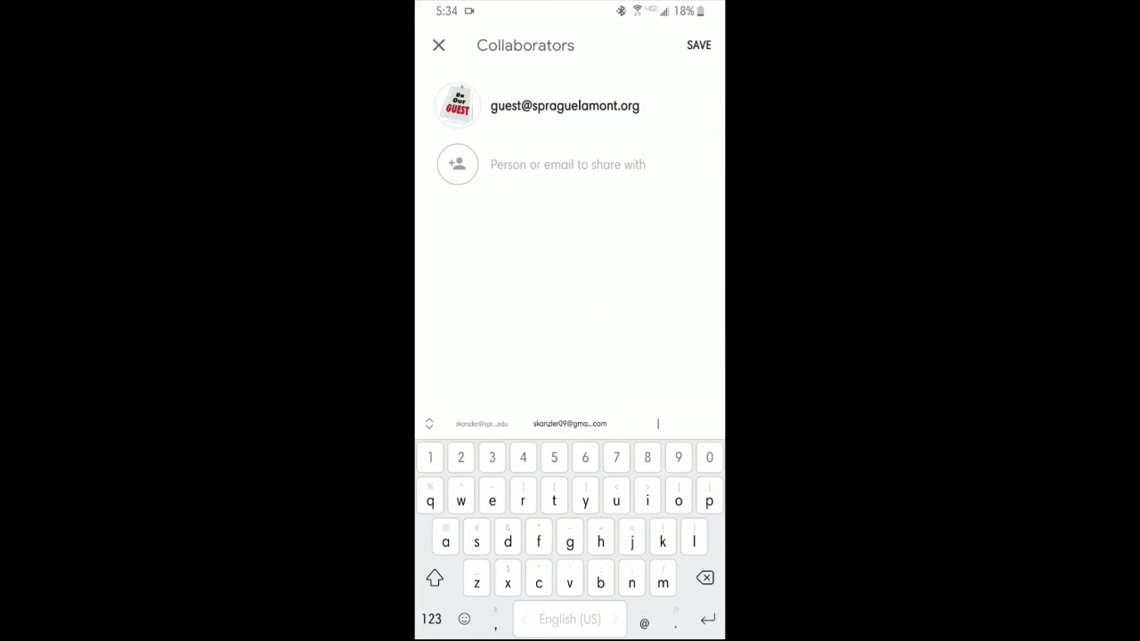
left_click(482, 424)
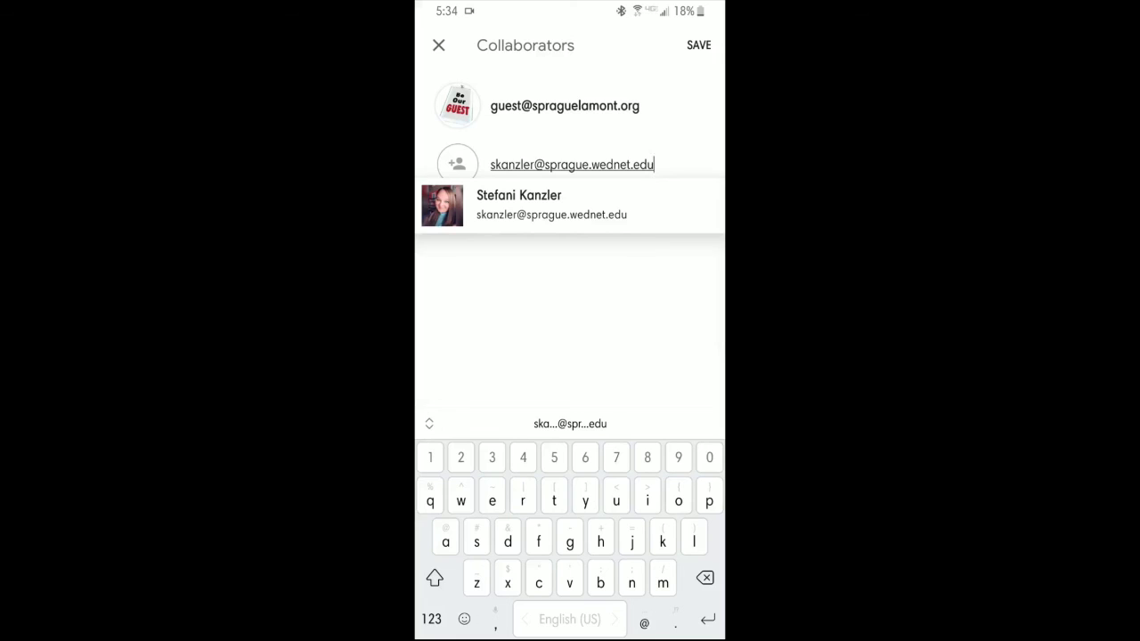
left_click(553, 206)
left_click(698, 44)
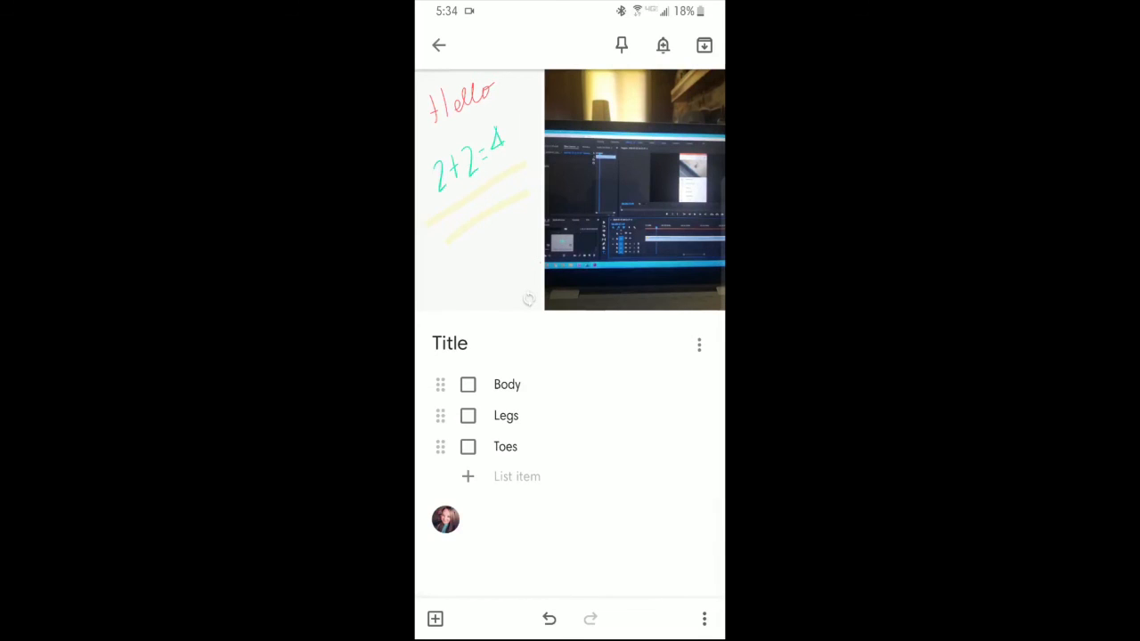
Step: Assign the label "Monday" to the note and return to it
left_click(704, 618)
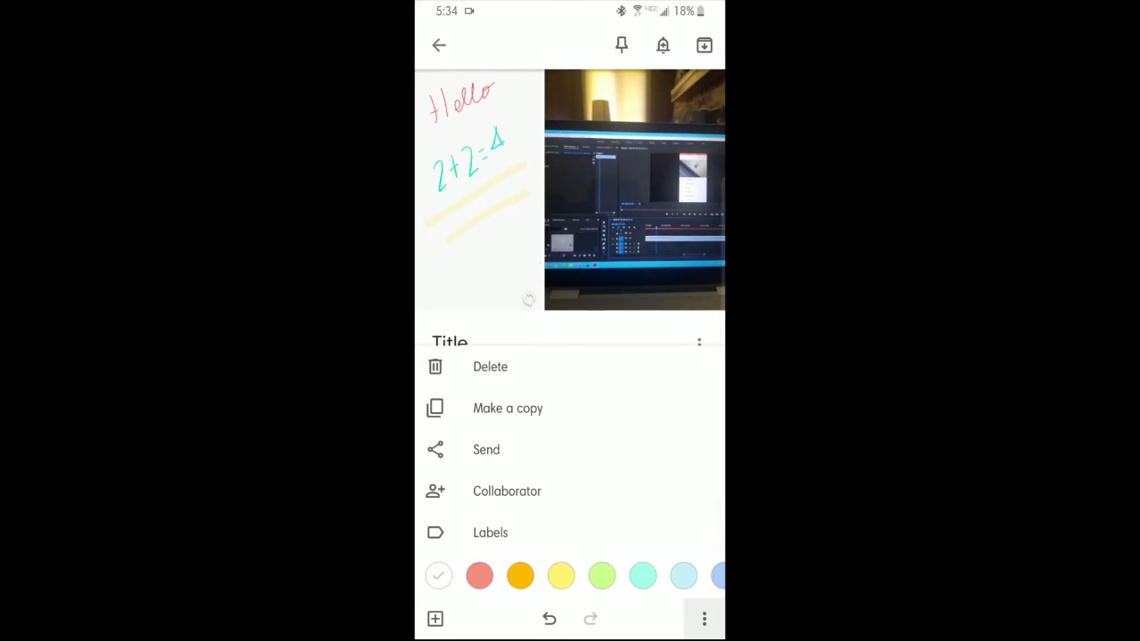
left_click(490, 533)
left_click(697, 93)
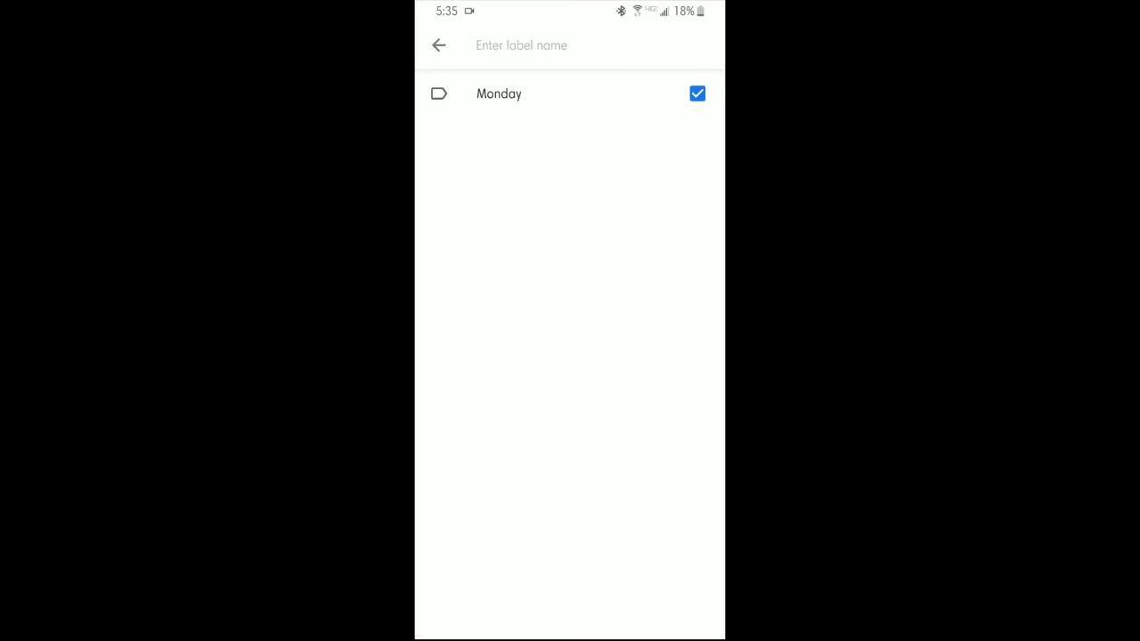
left_click(438, 45)
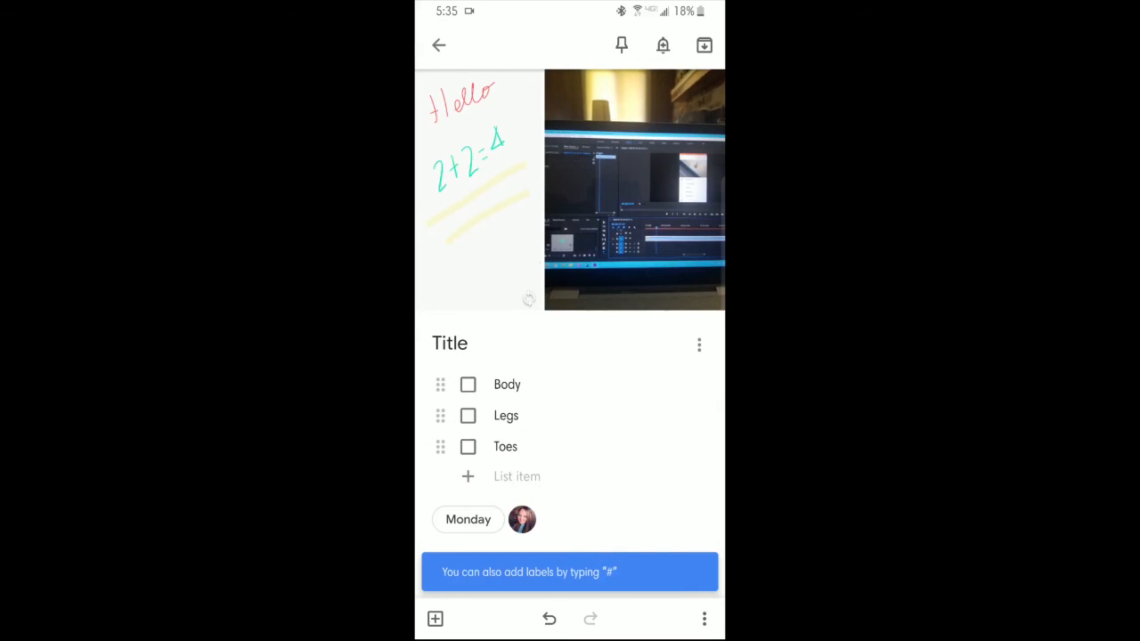
Step: Try light blue and pink backgrounds for the note, and set its background colour to gray
left_click(703, 618)
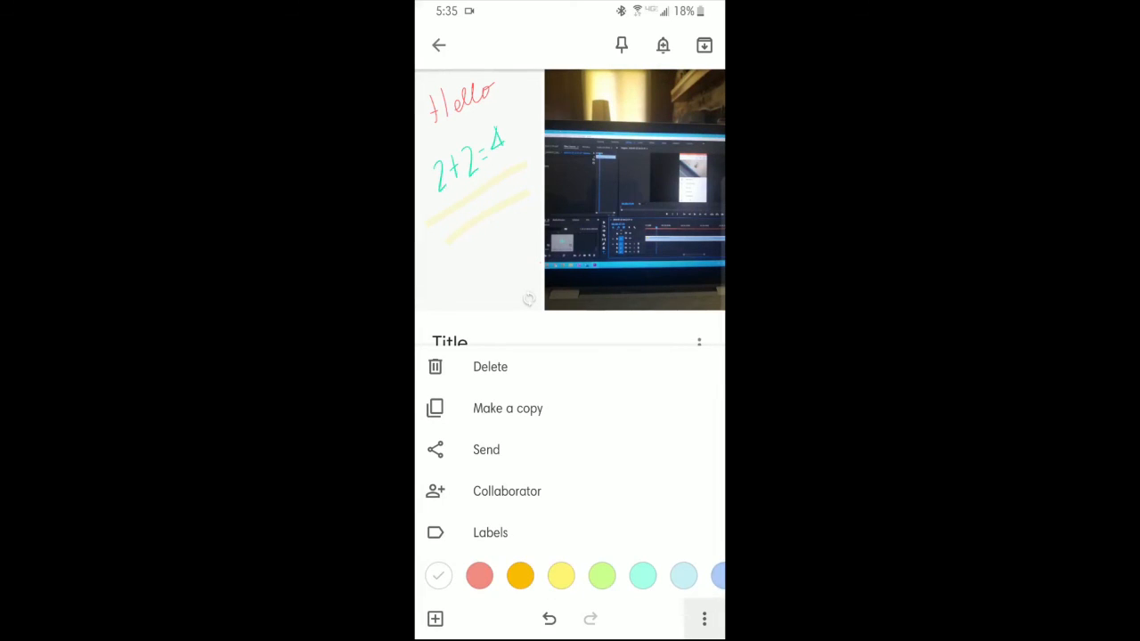
scroll(569, 575, "right", 2)
scroll(570, 575, "left", 1)
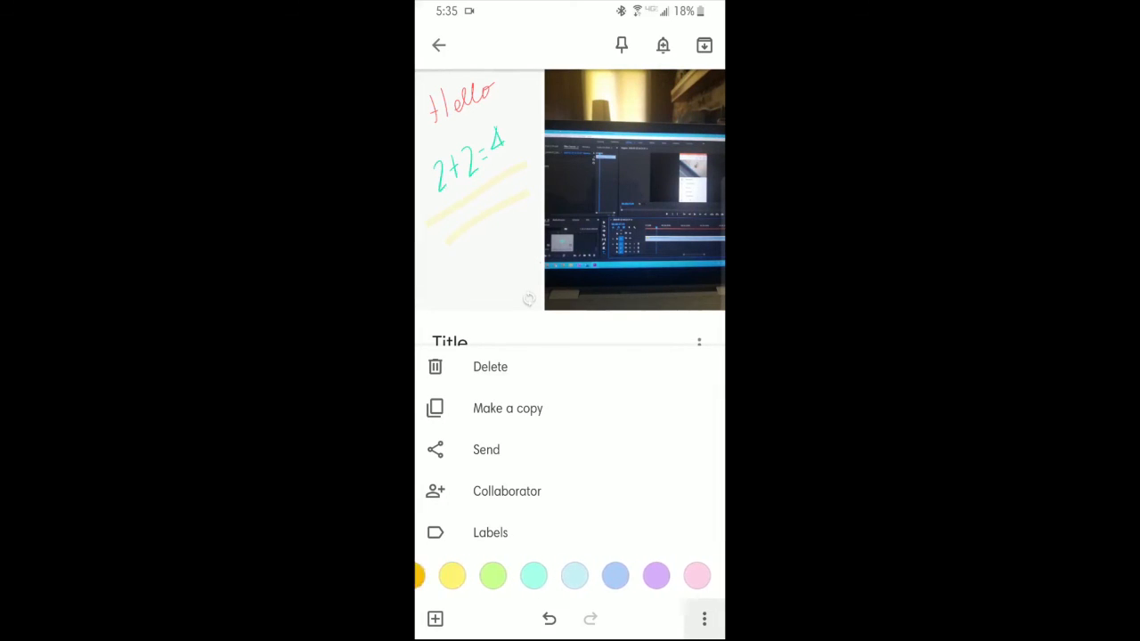
scroll(570, 575, "left", 1)
left_click(683, 575)
scroll(570, 575, "right", 2)
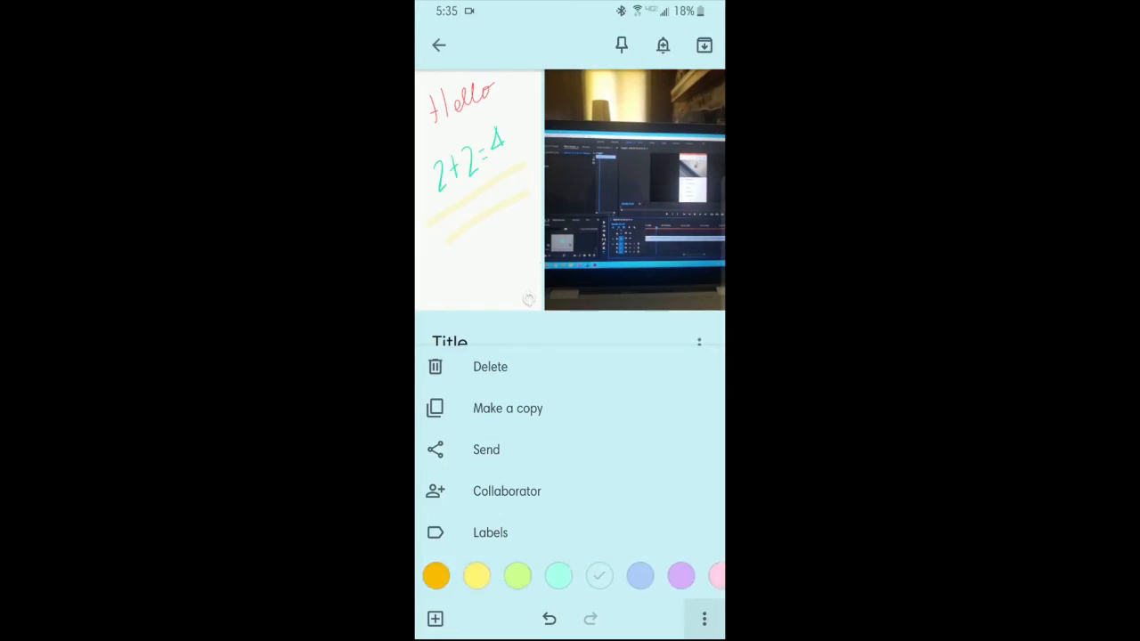
left_click(648, 575)
scroll(570, 576, "right", 1)
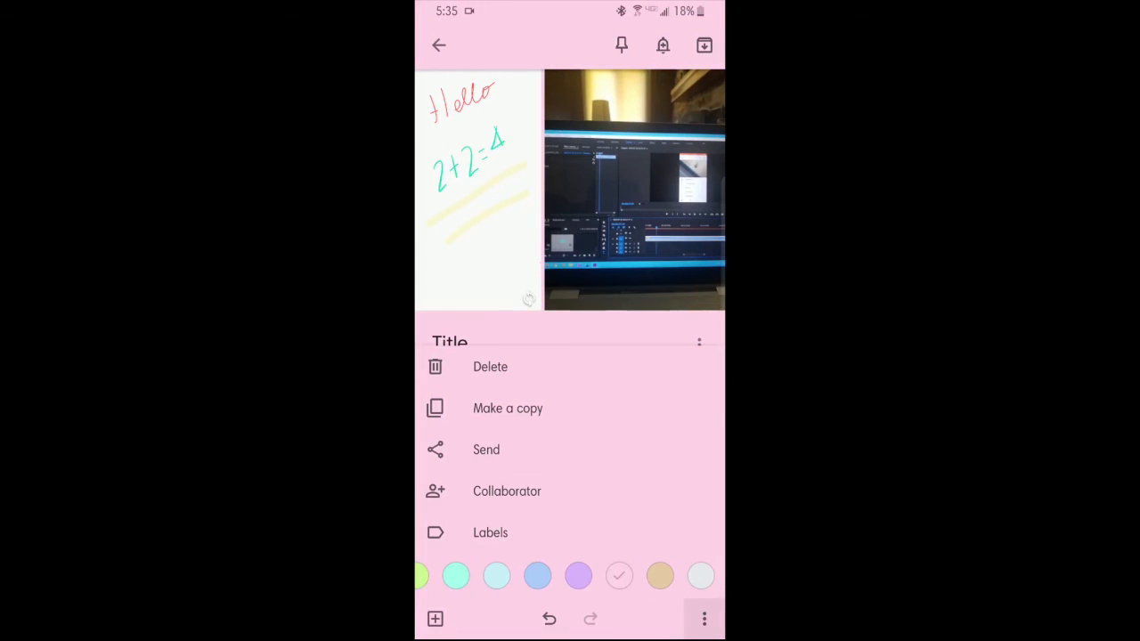
left_click(700, 575)
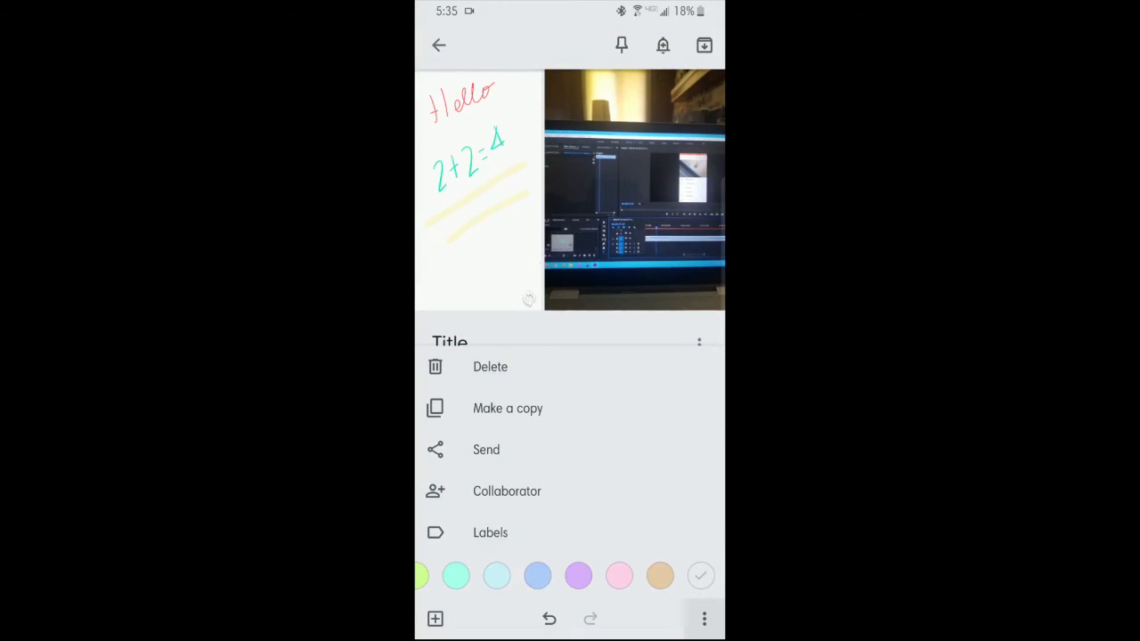
left_click(704, 618)
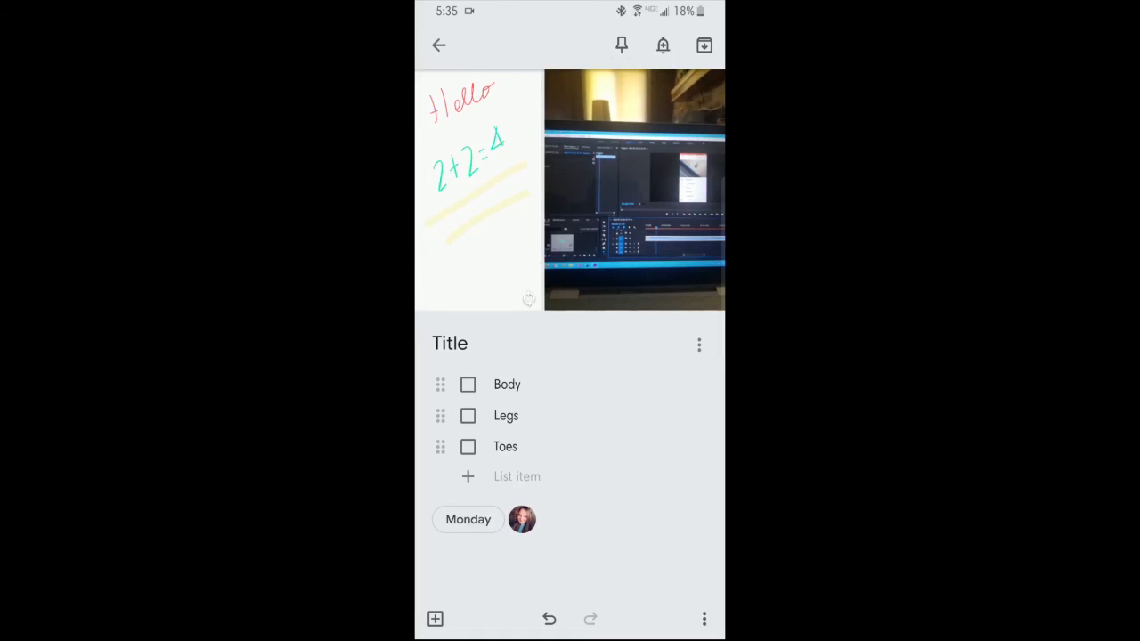
Step: Pin the note titled "Title" and return to the notes list to view the pinned and other notes
left_click(438, 45)
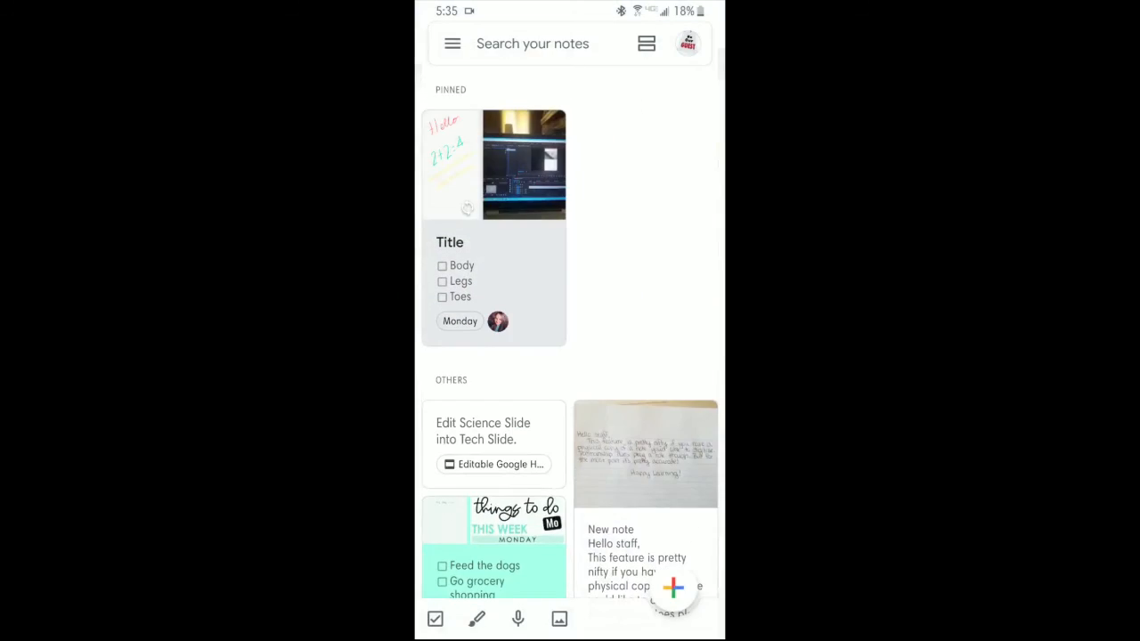
scroll(570, 356, "down", 2)
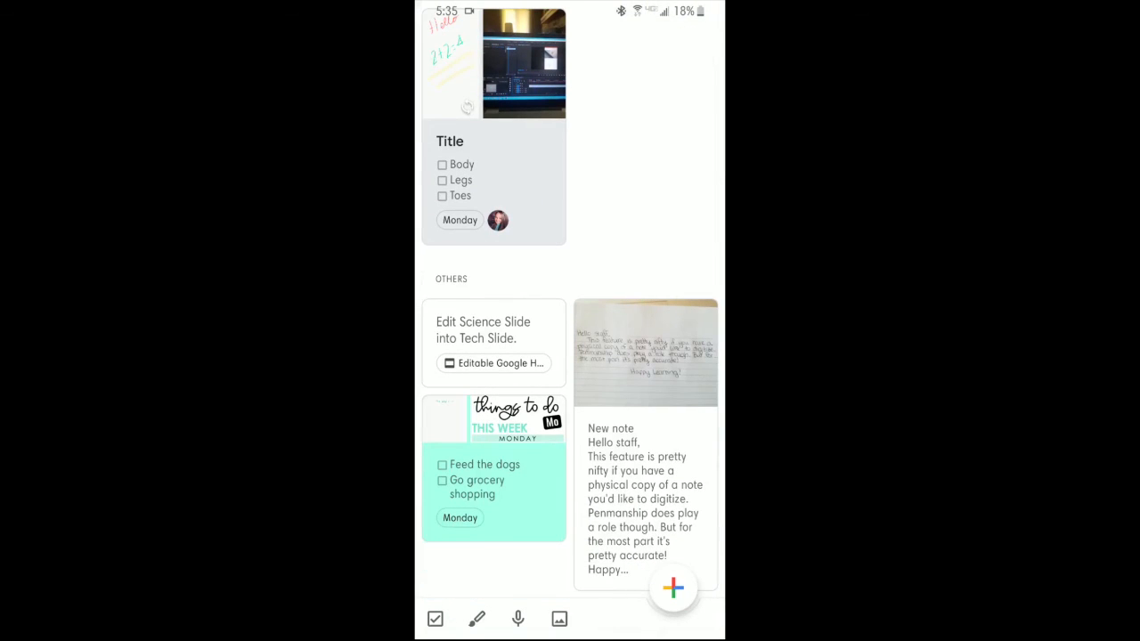
scroll(570, 357, "up", 2)
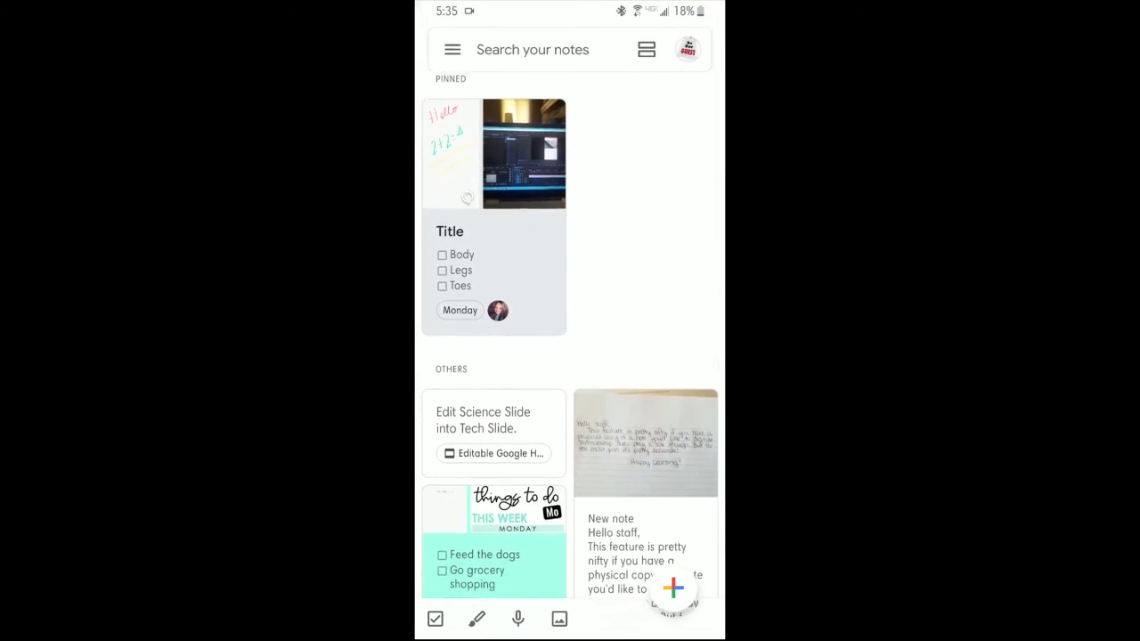
scroll(570, 356, "down", 2)
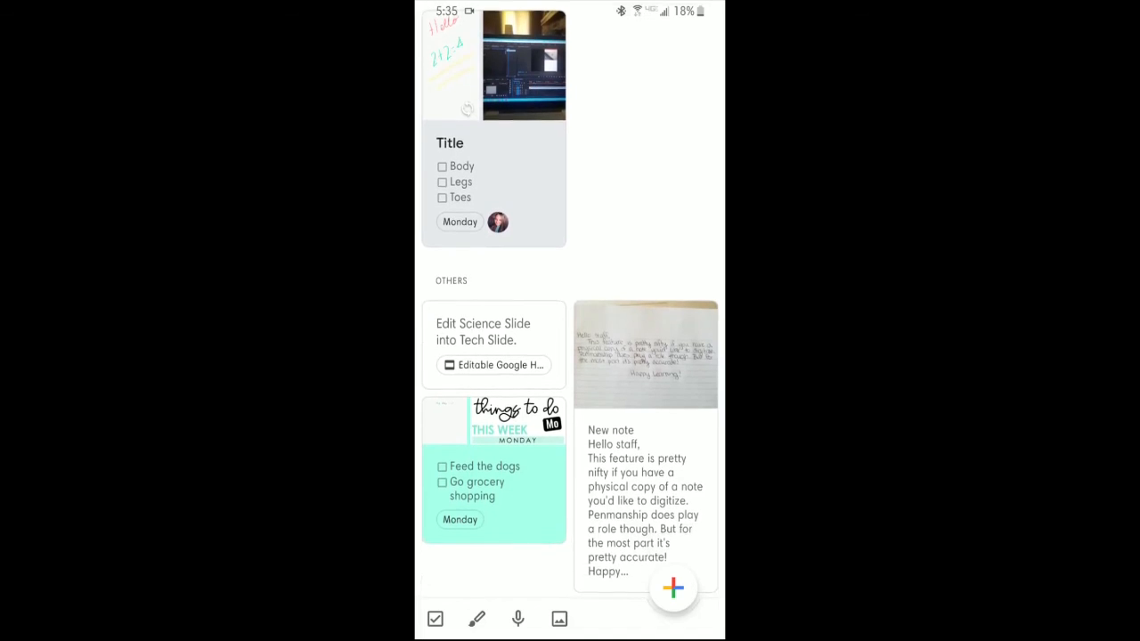
scroll(570, 356, "up", 2)
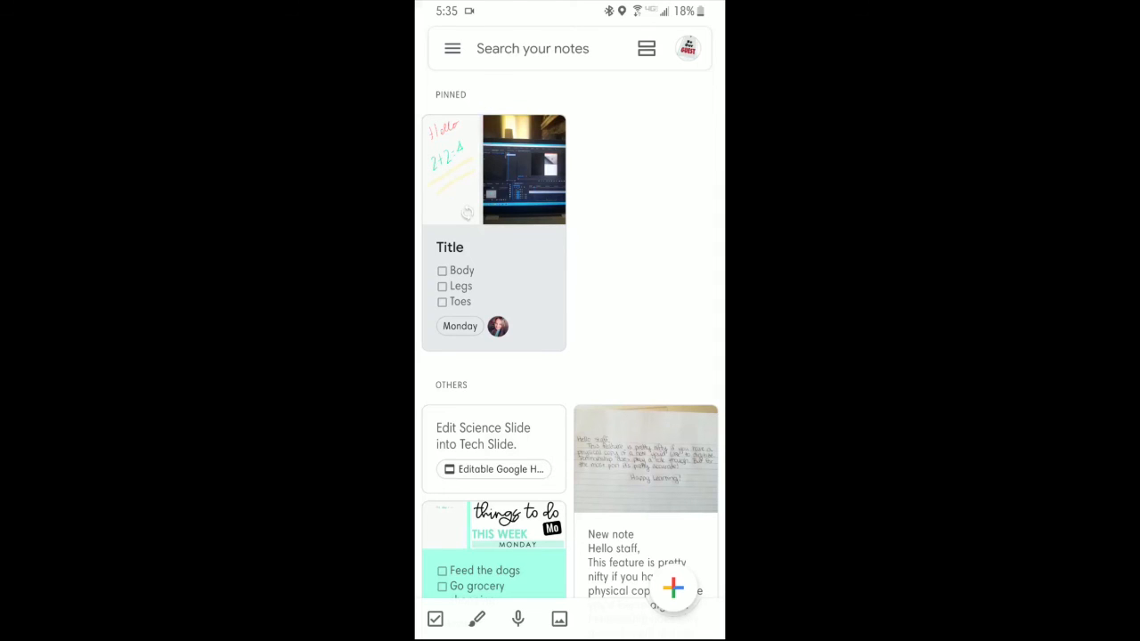
scroll(570, 356, "down", 3)
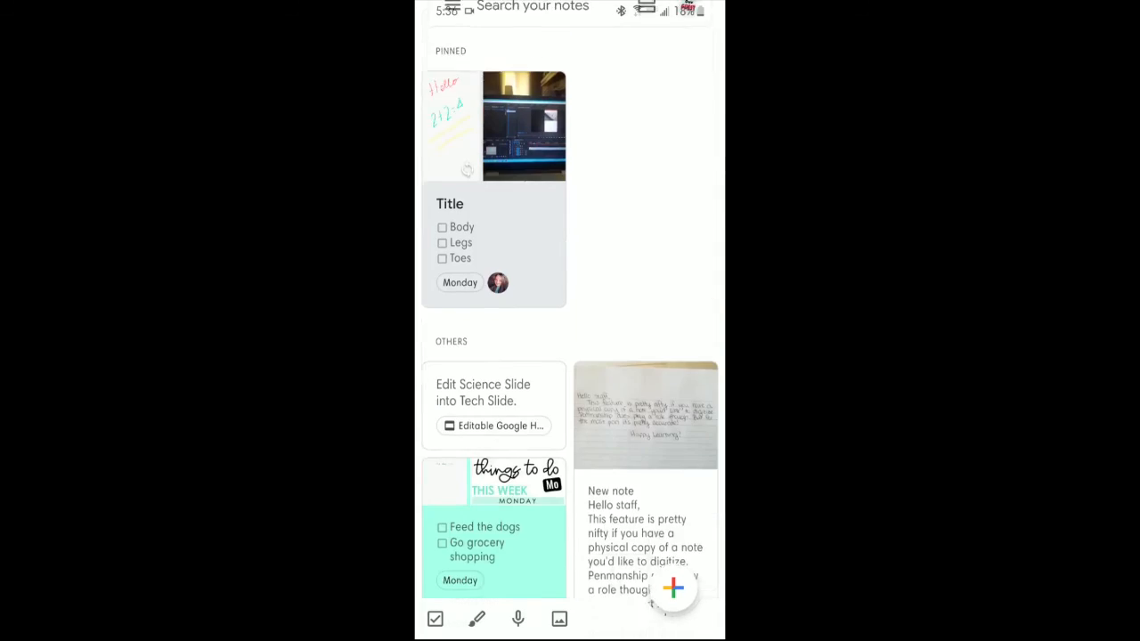
scroll(570, 357, "up", 3)
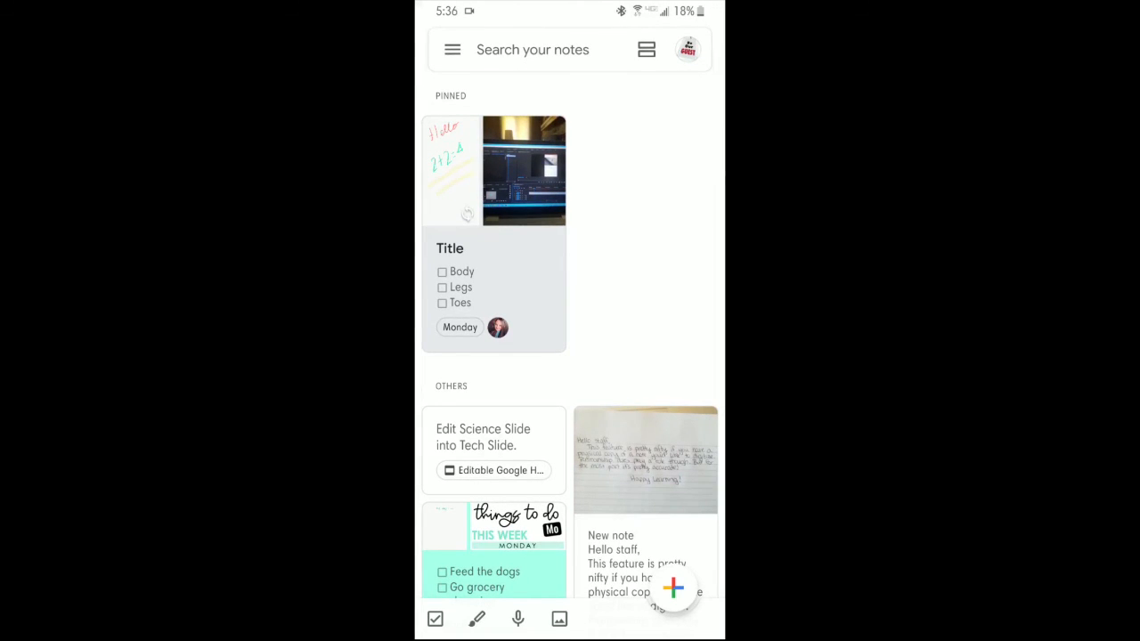
Step: Unpin the note titled "Title" and return to the notes list
left_click(521, 286)
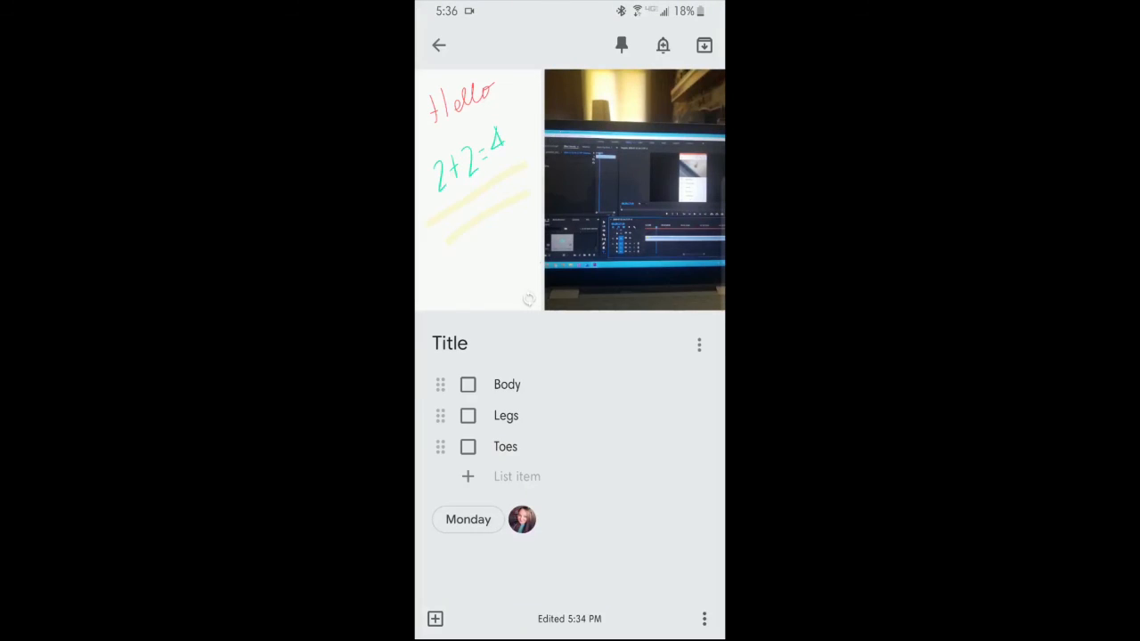
left_click(621, 46)
left_click(439, 46)
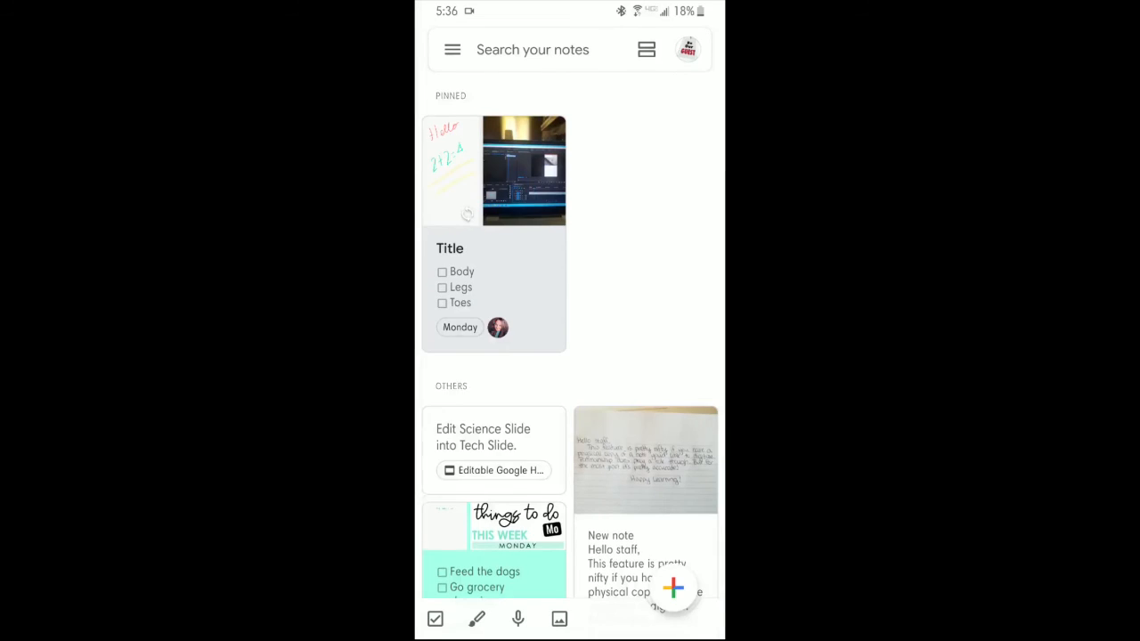
scroll(569, 357, "up", 1)
scroll(570, 357, "down", 1)
scroll(569, 267, "up", 1)
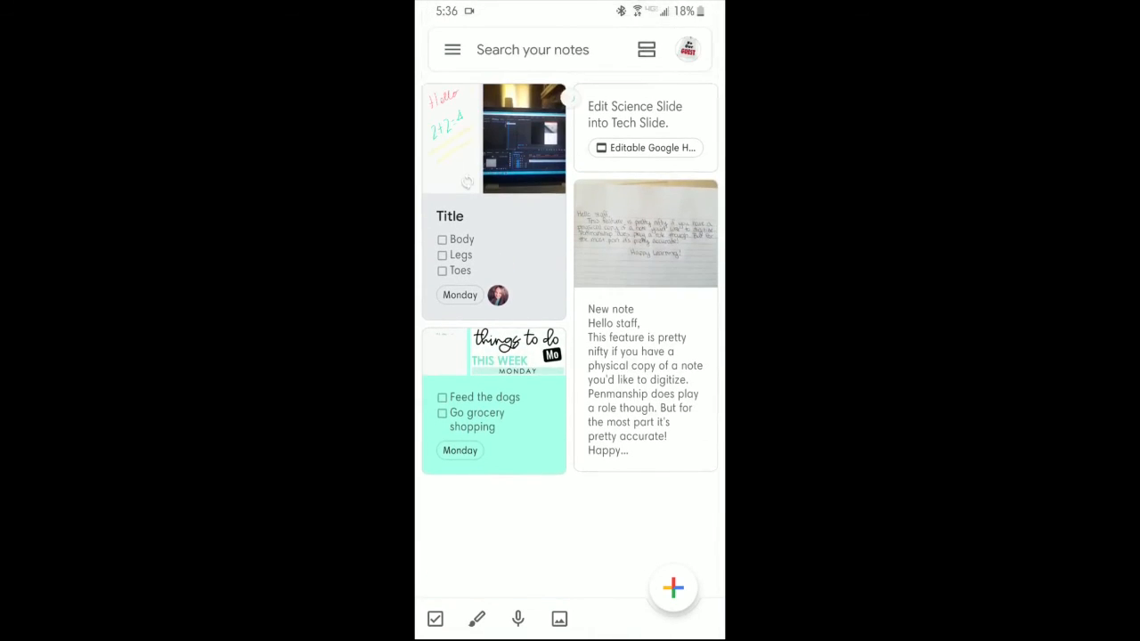
scroll(570, 267, "down", 1)
Step: Add a time reminder to the note titled "Title" for tomorrow, July 25, in the evening at 6:00 PM, and save it
left_click(494, 214)
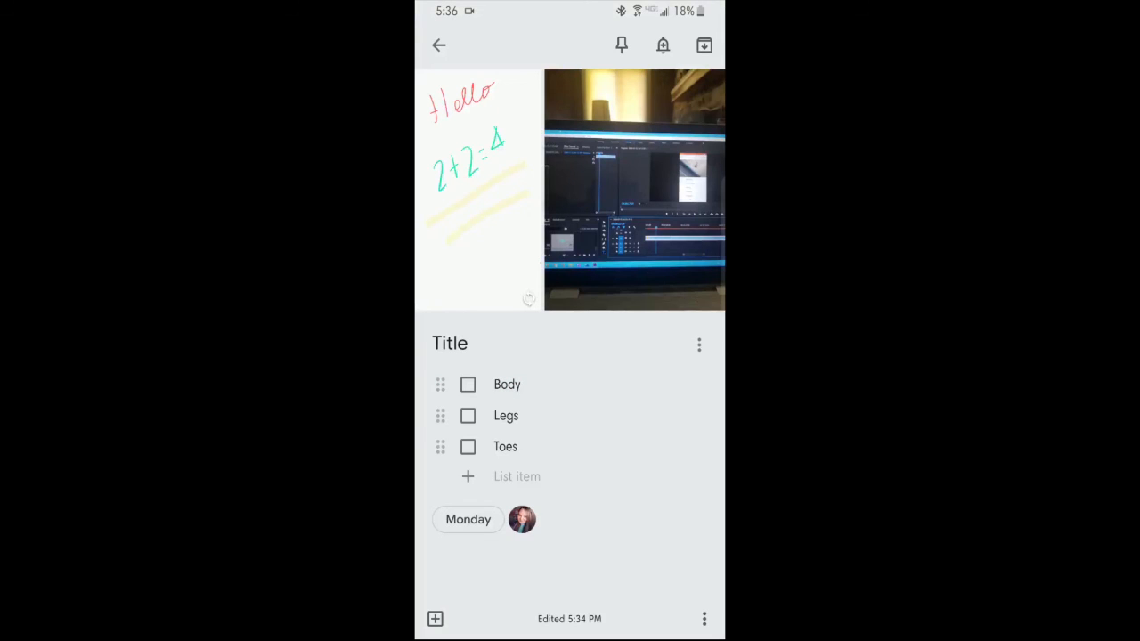
left_click(663, 45)
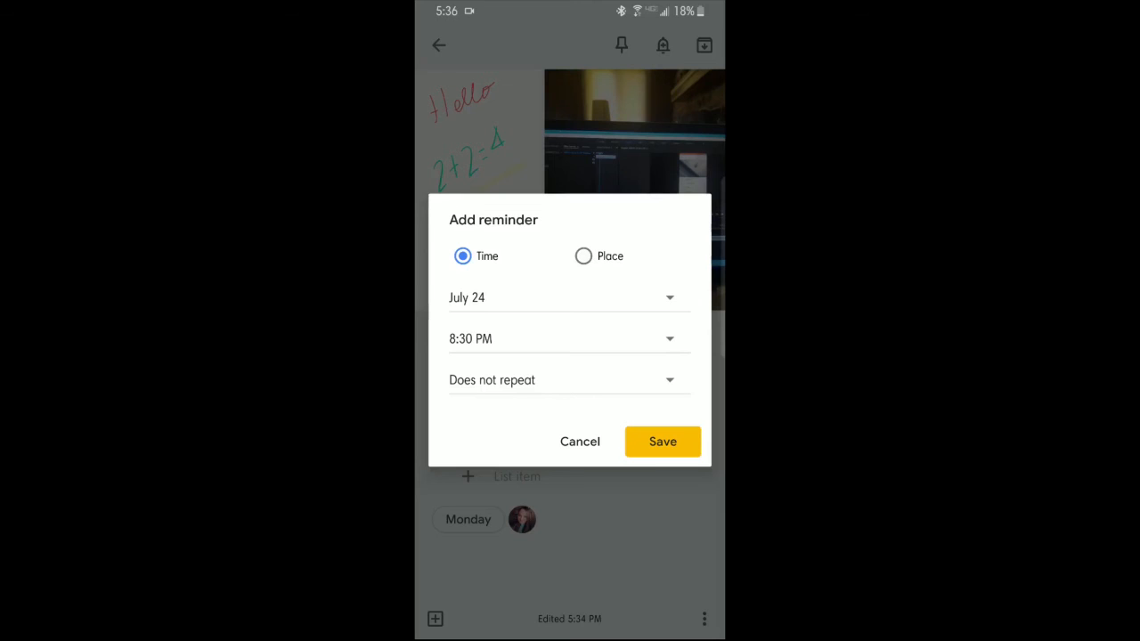
left_click(670, 297)
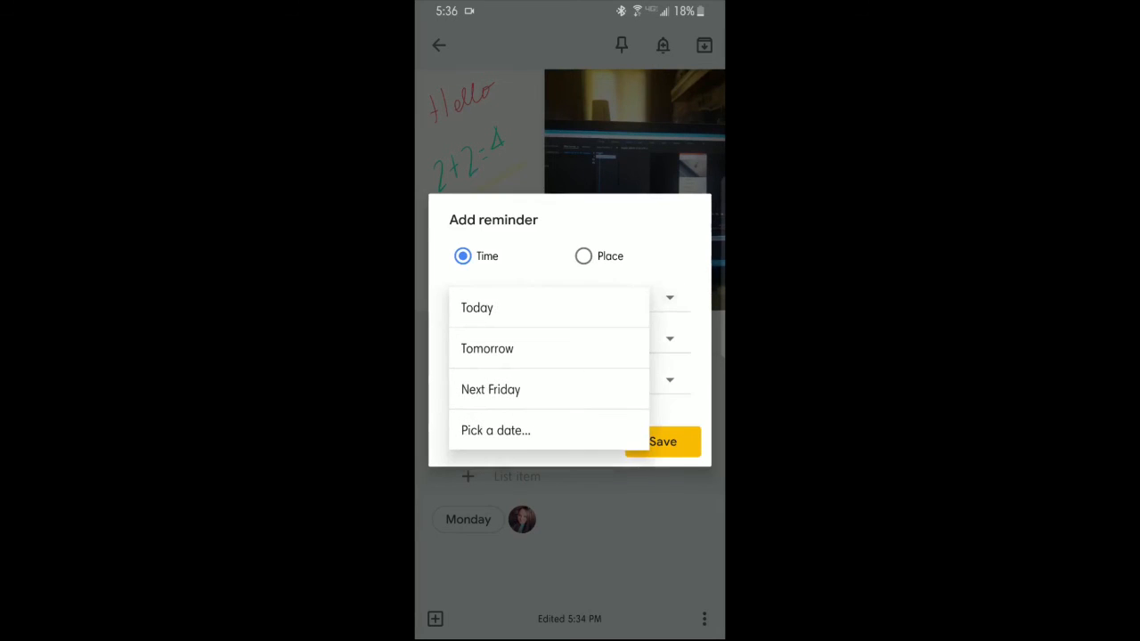
left_click(550, 348)
left_click(670, 339)
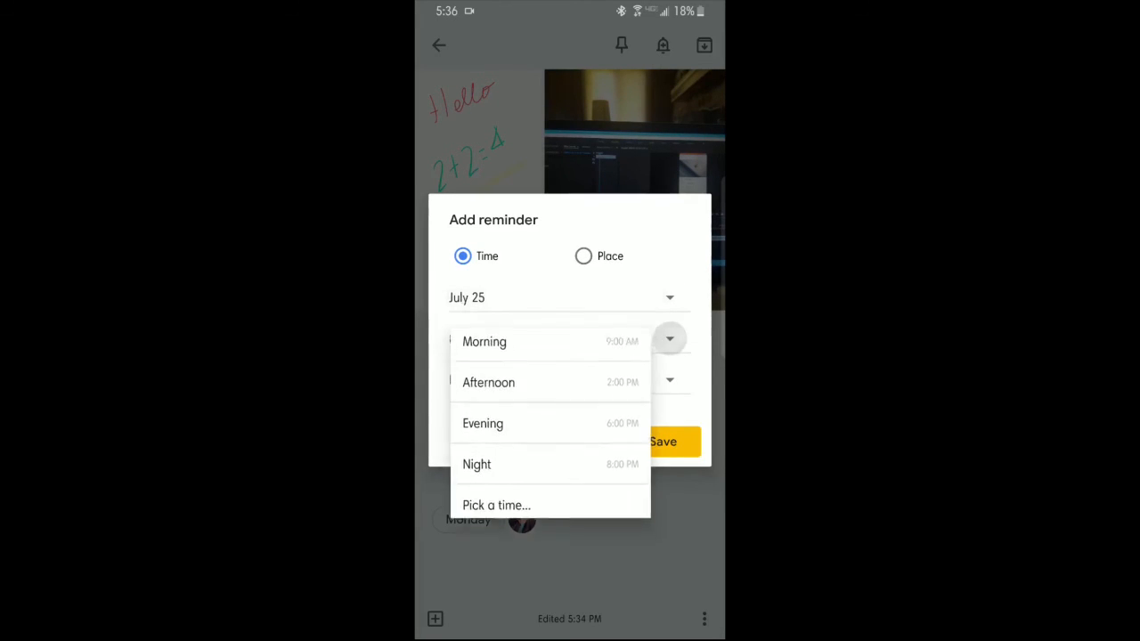
left_click(499, 431)
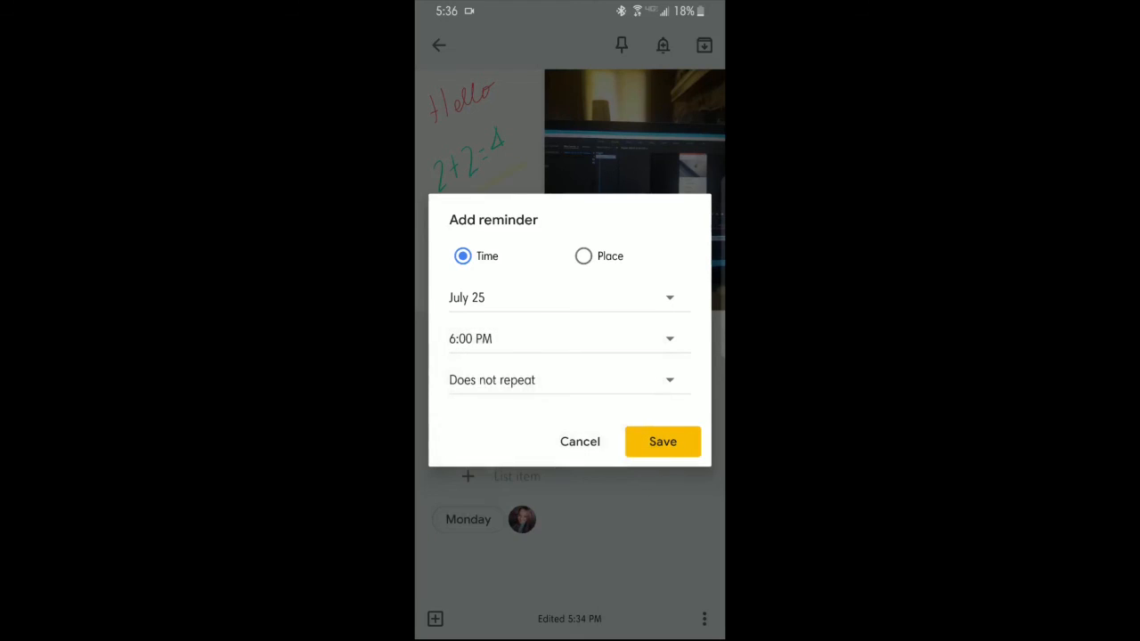
left_click(662, 441)
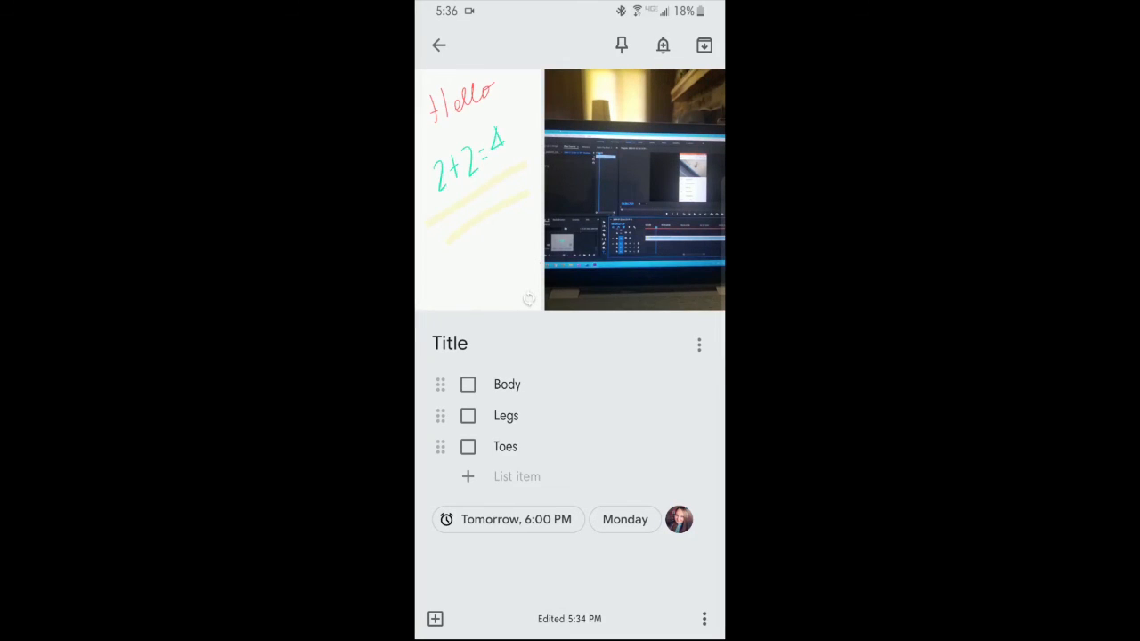
Step: Archive the open note, and undo the archiving from the notes list
left_click(704, 44)
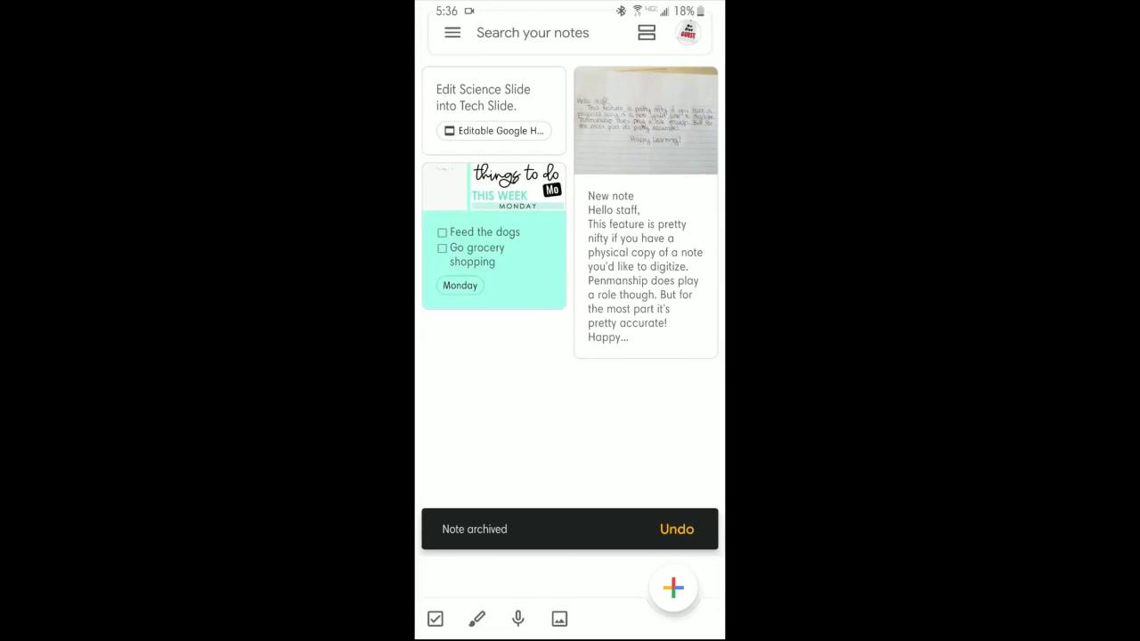
left_click(677, 528)
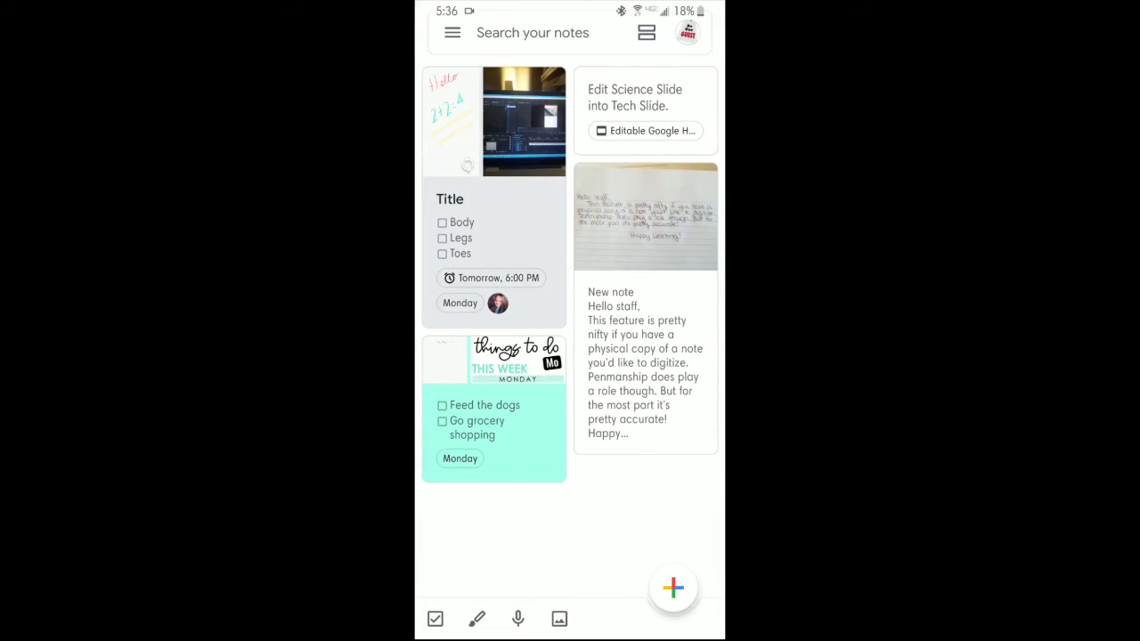
scroll(570, 320, "down", 1)
scroll(569, 321, "up", 1)
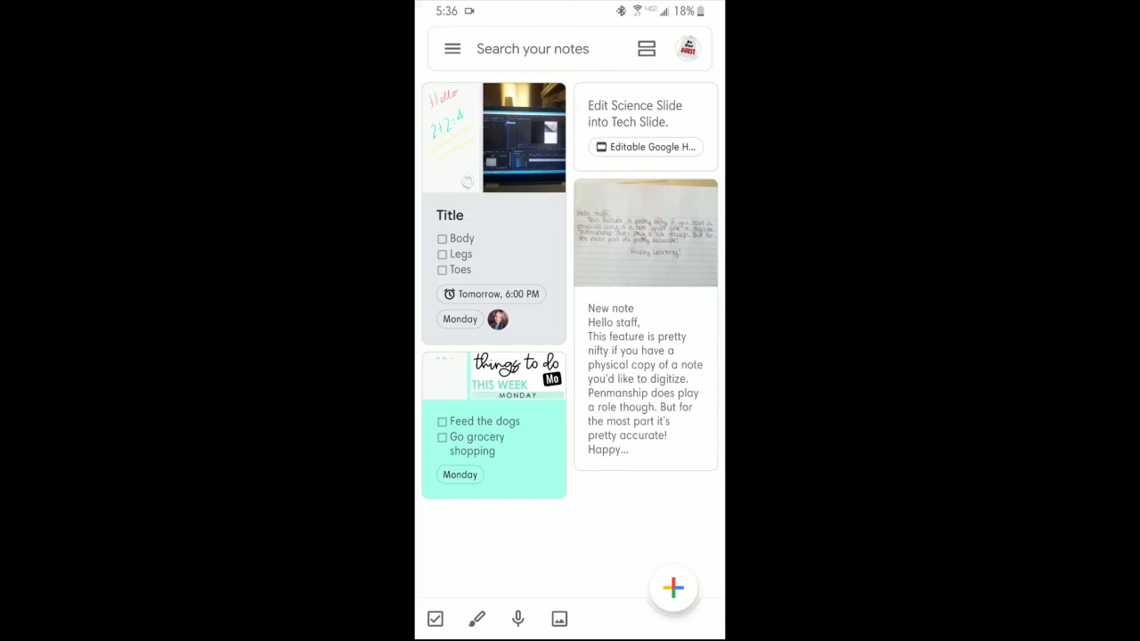
Step: Open the app settings to examine the display options, reminder defaults and sharing, and return to the notes list
left_click(452, 49)
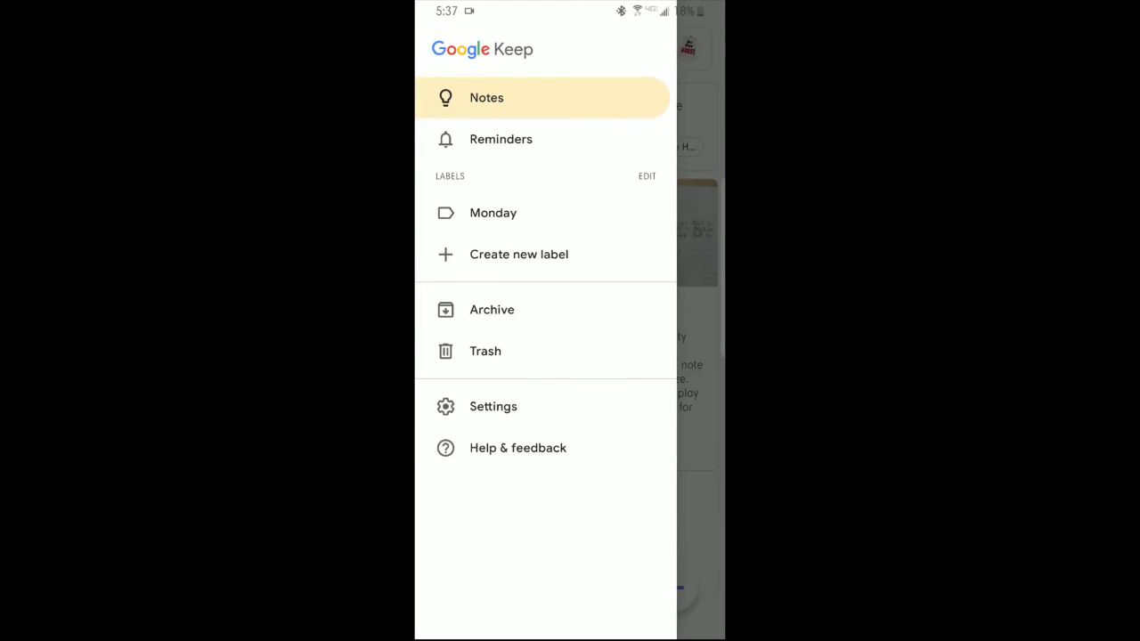
left_click(494, 407)
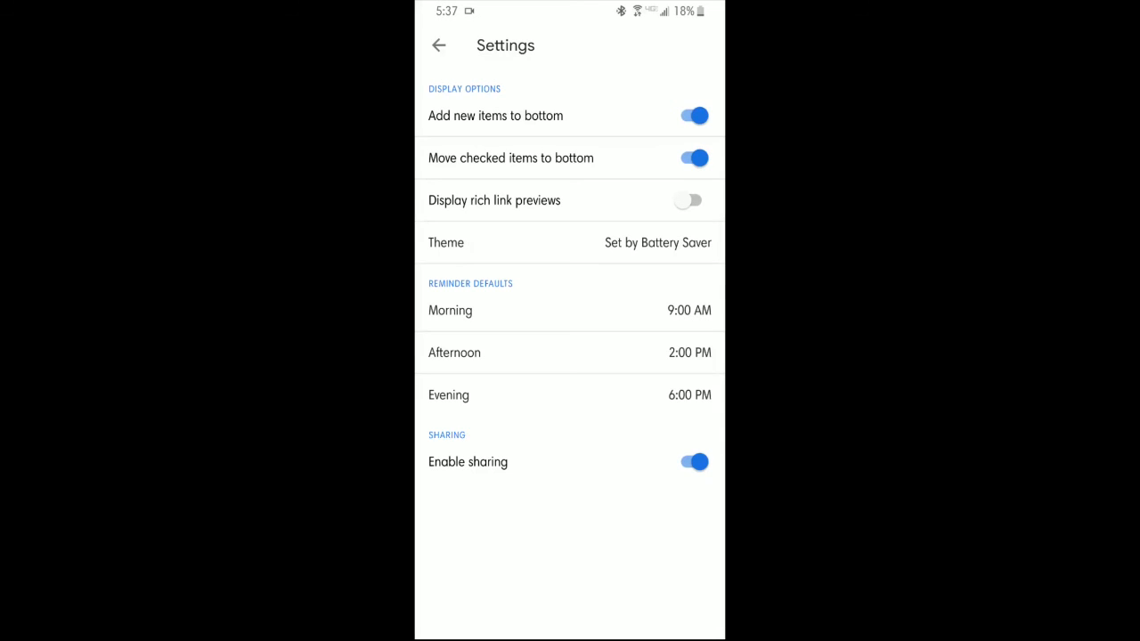
left_click(569, 395)
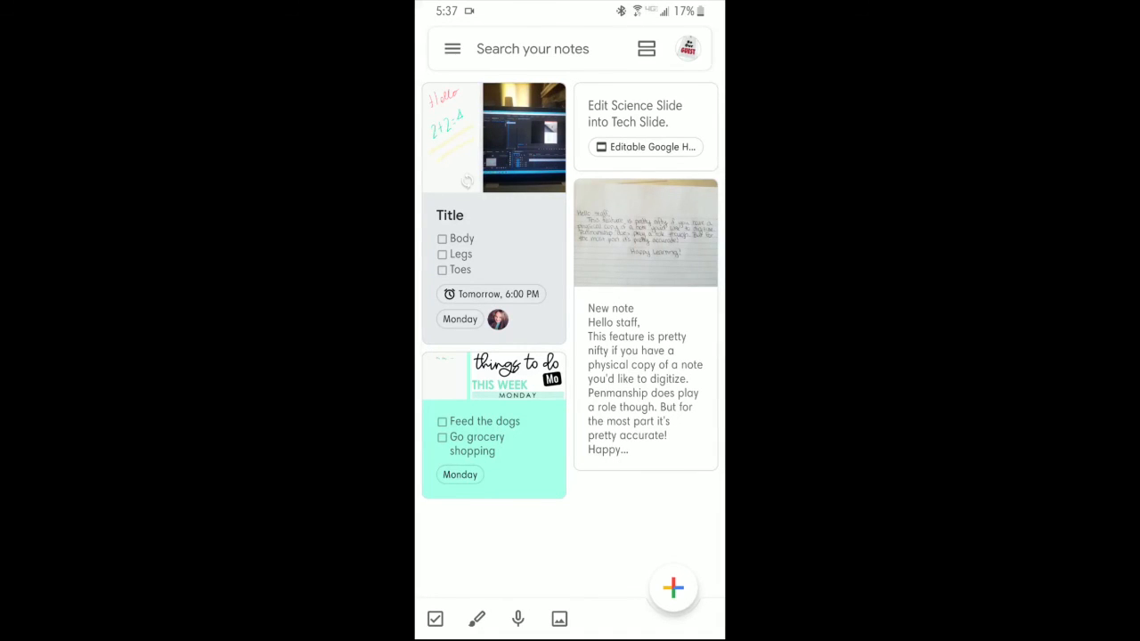
Step: Search the notes for "staff", open the matching note, and return to the notes list
left_click(533, 48)
type("staf")
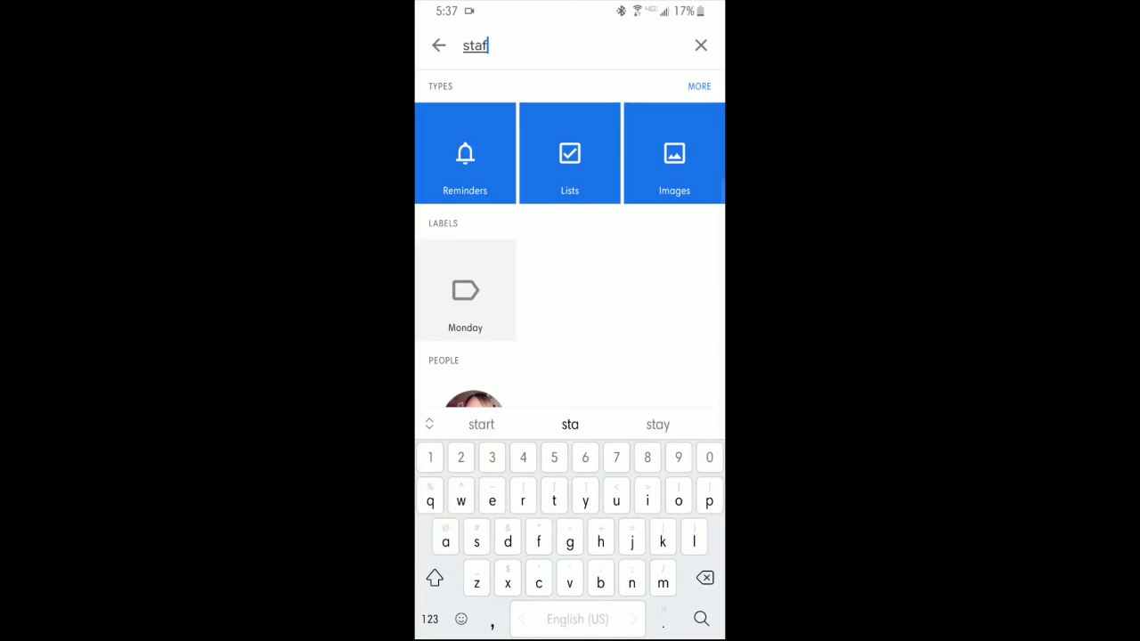
type("f")
left_click(493, 240)
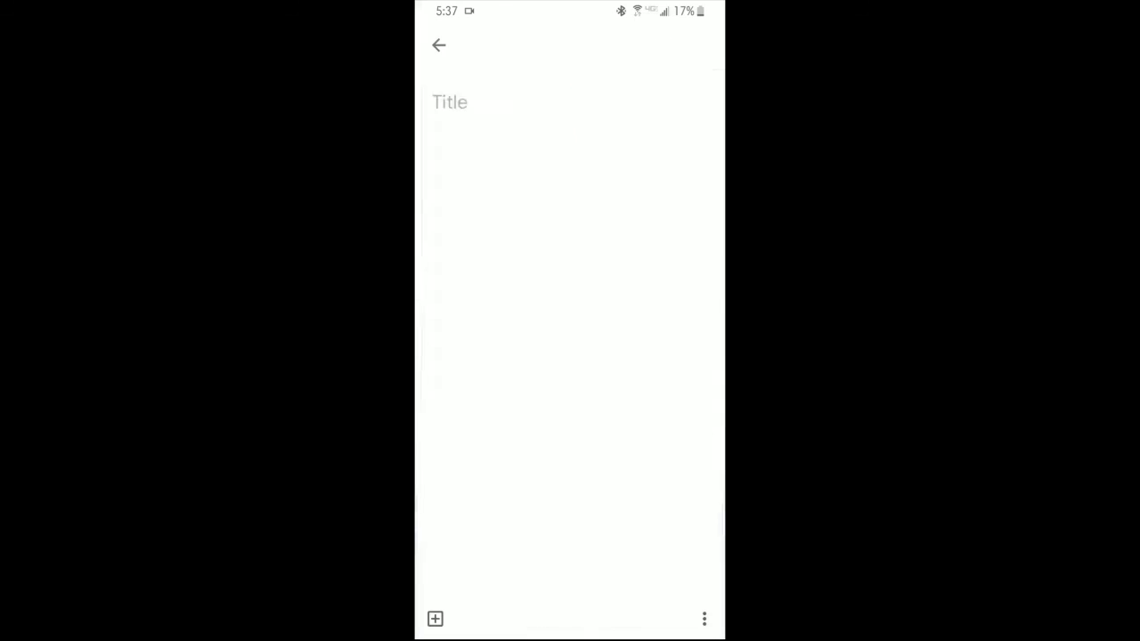
left_click(438, 45)
left_click(438, 45)
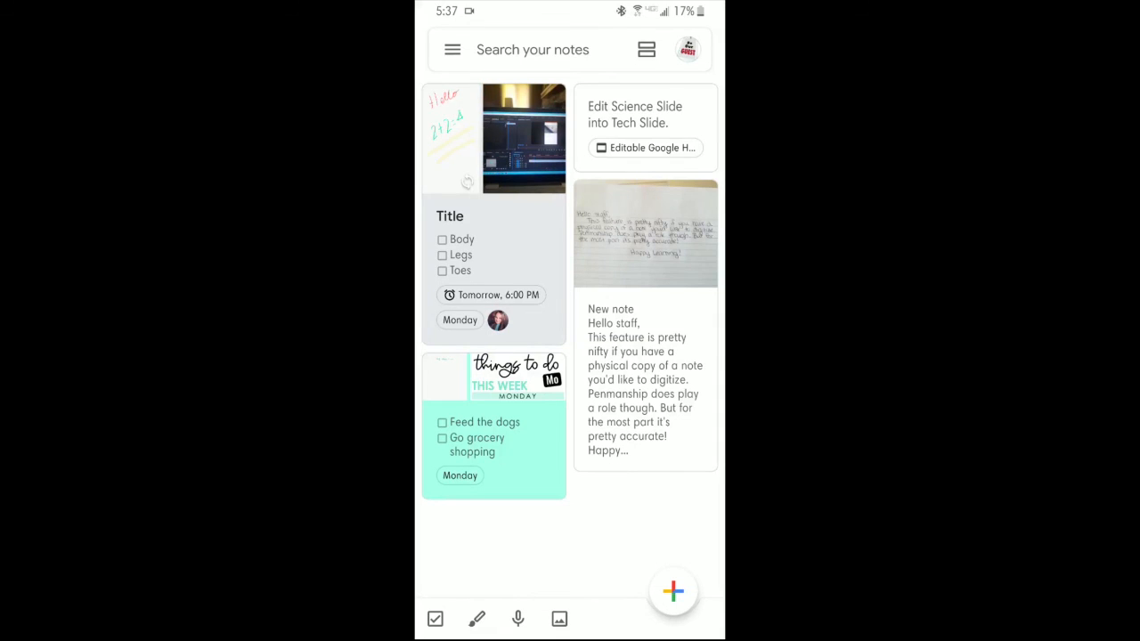
Step: Switch the notes to single-column view, browse them, and switch back to the two-column view
left_click(647, 49)
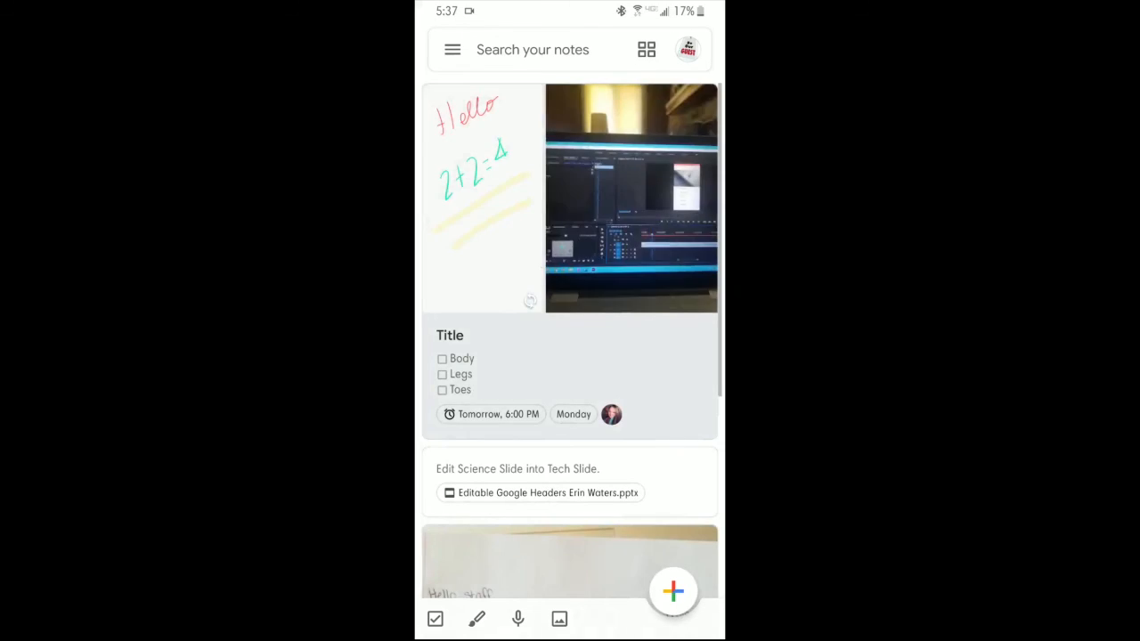
scroll(570, 338, "down", 3)
scroll(570, 339, "up", 2)
left_click(647, 50)
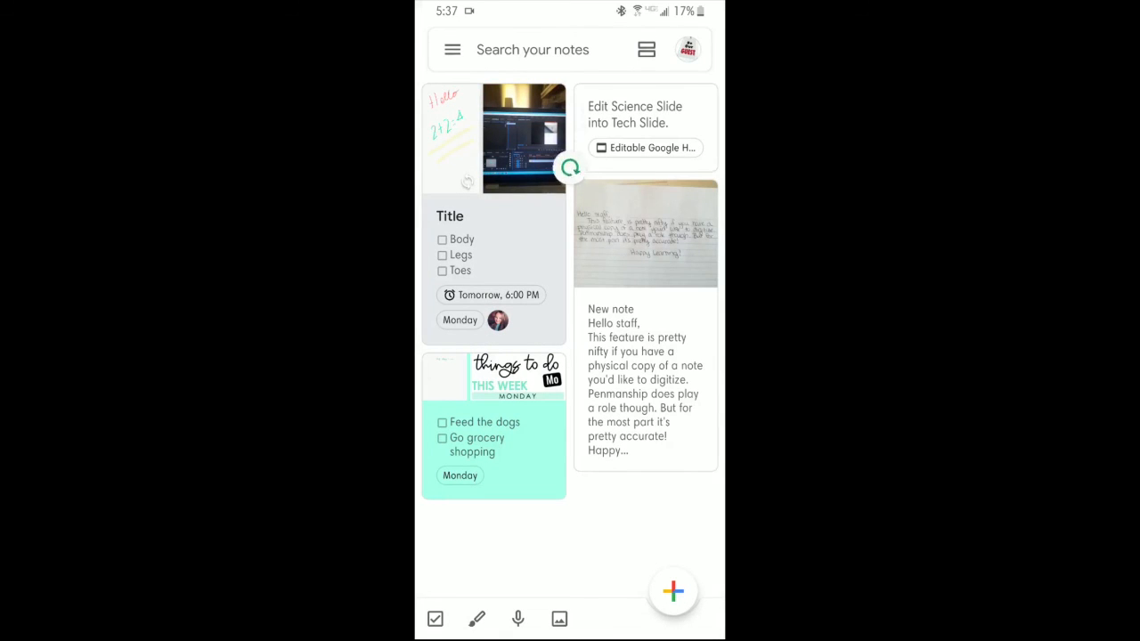
scroll(568, 168, "down", 2)
scroll(570, 234, "up", 2)
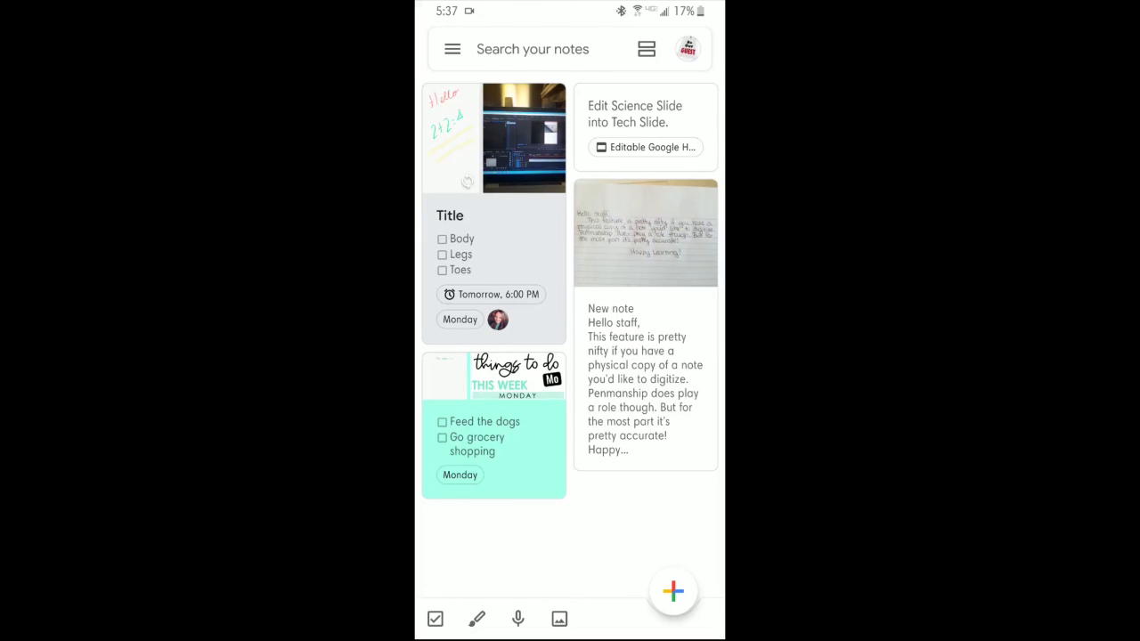
left_click_drag(570, 2, 570, 356)
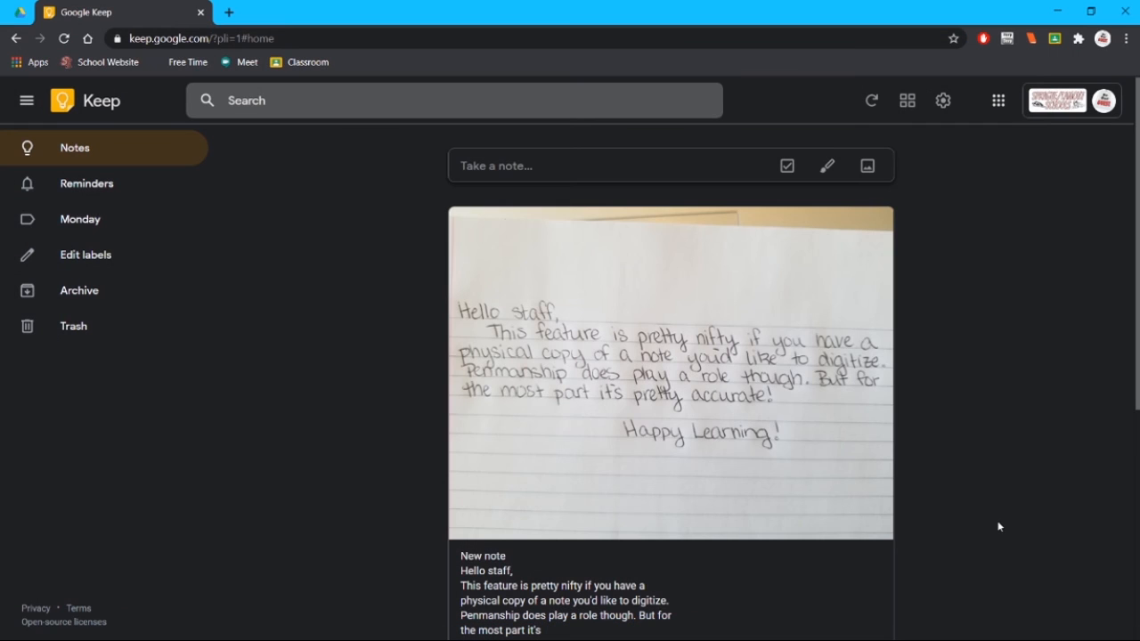